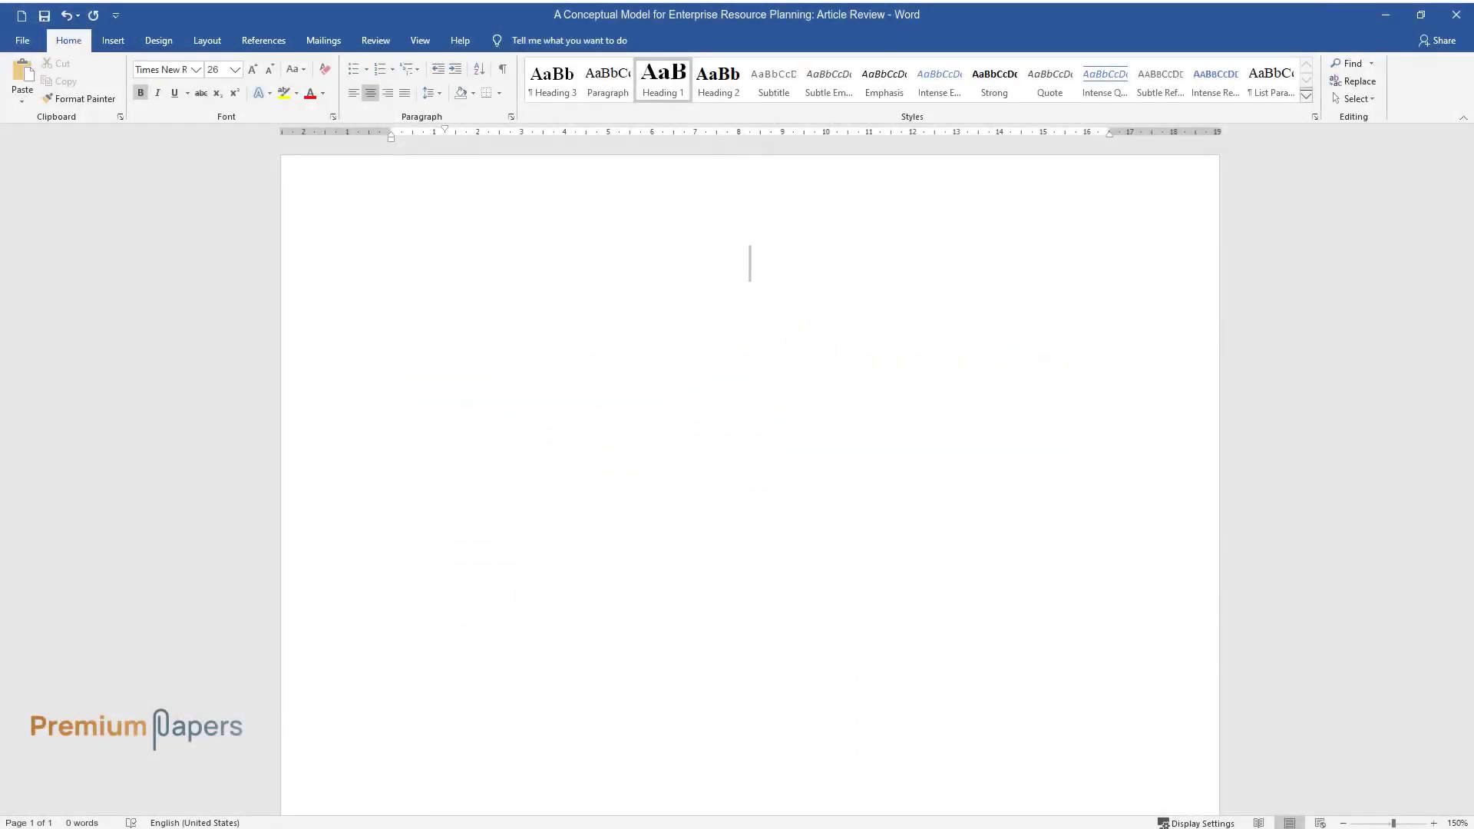
# Step: Type the title 'A Conceptual Model for Enterprise Resource Planning: Article Review' on the blank page
pyautogui.write('A Conceptual ')
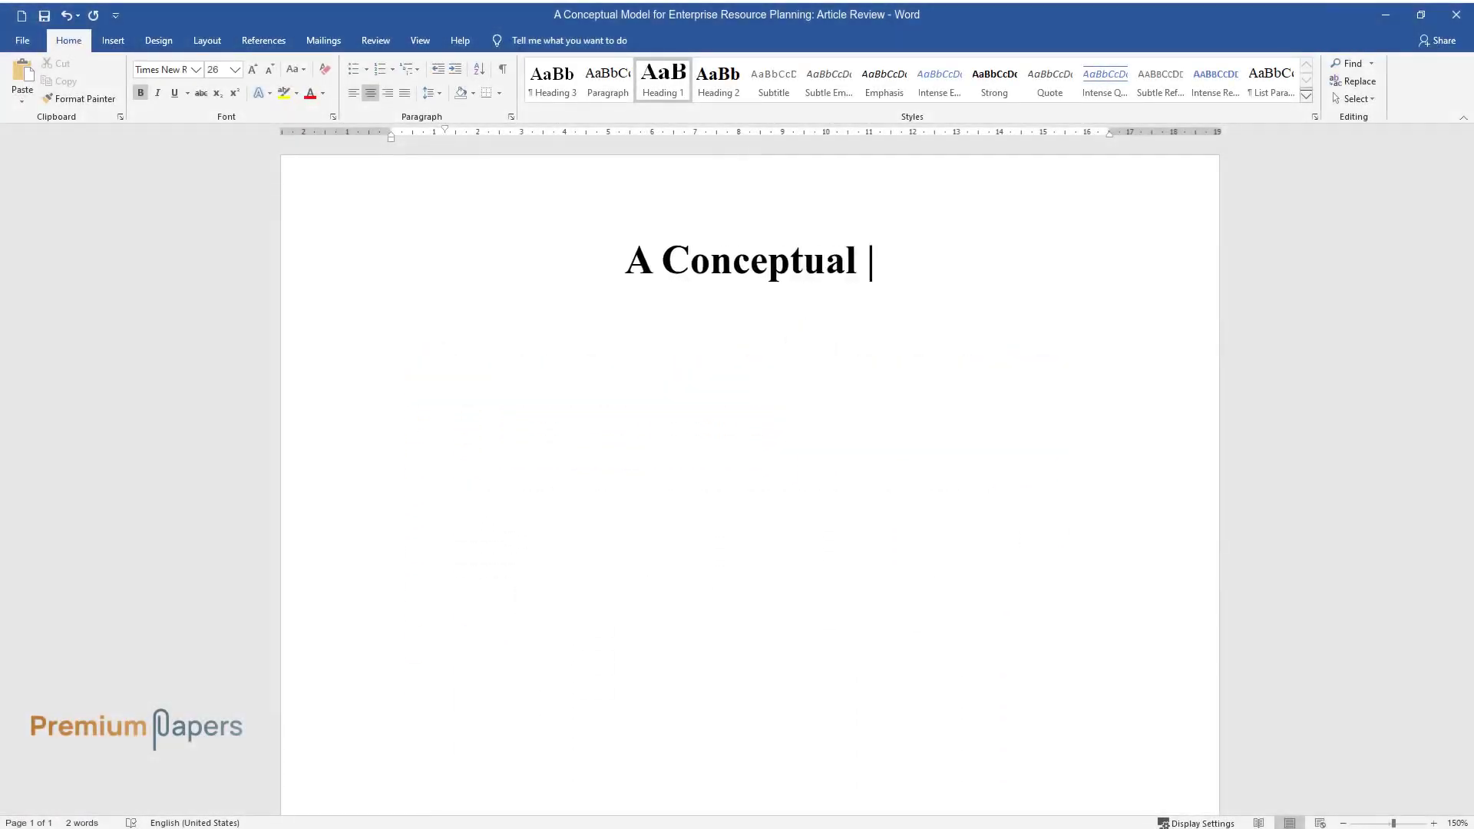
pyautogui.write('Model for Enterprise Resourc')
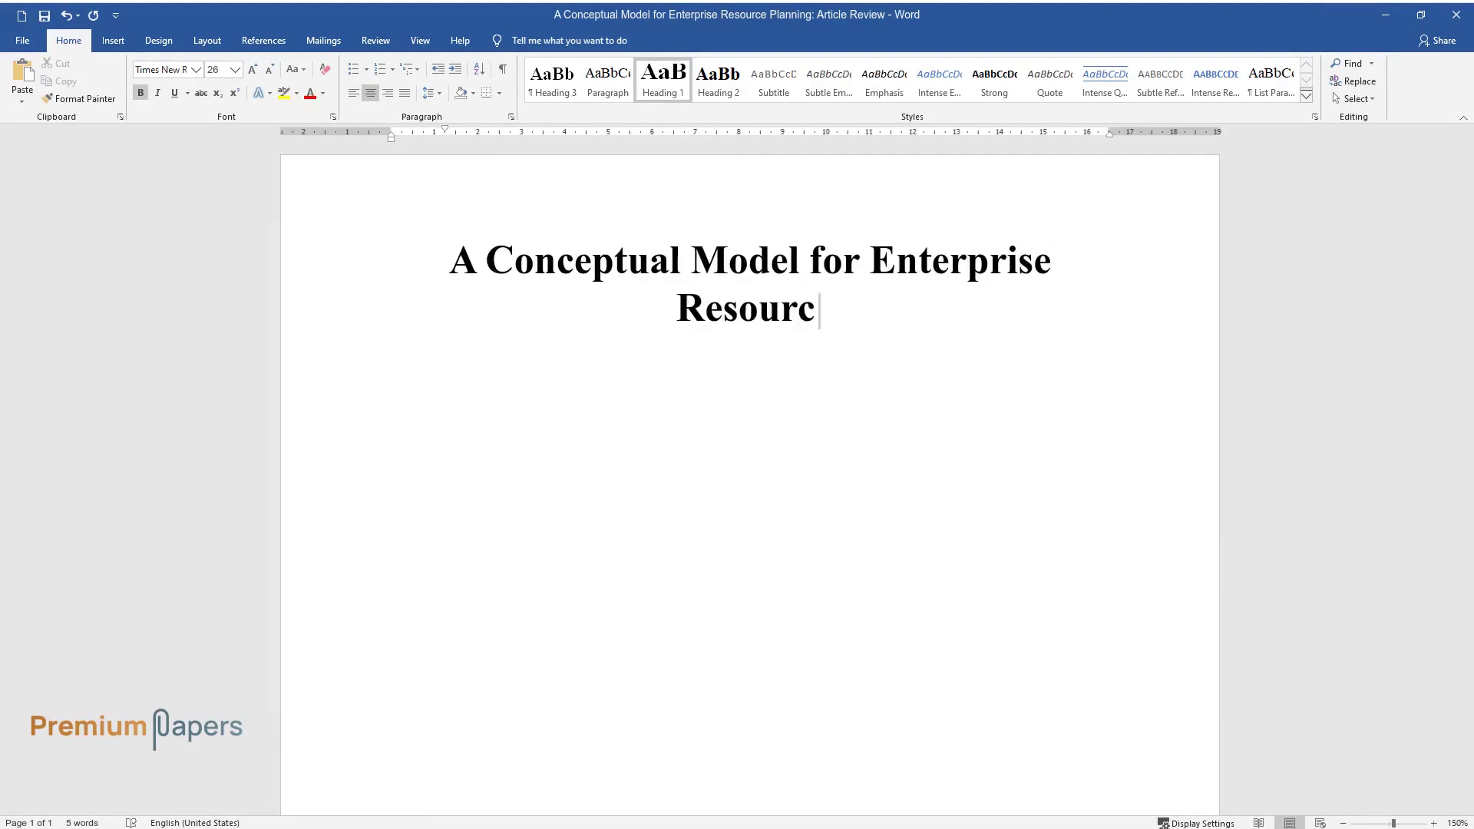
pyautogui.write('e Planning: Article Review')
# Step: Add a 'Summary' heading and start the paragraph on how the article simplifies ERP
pyautogui.press('Return')
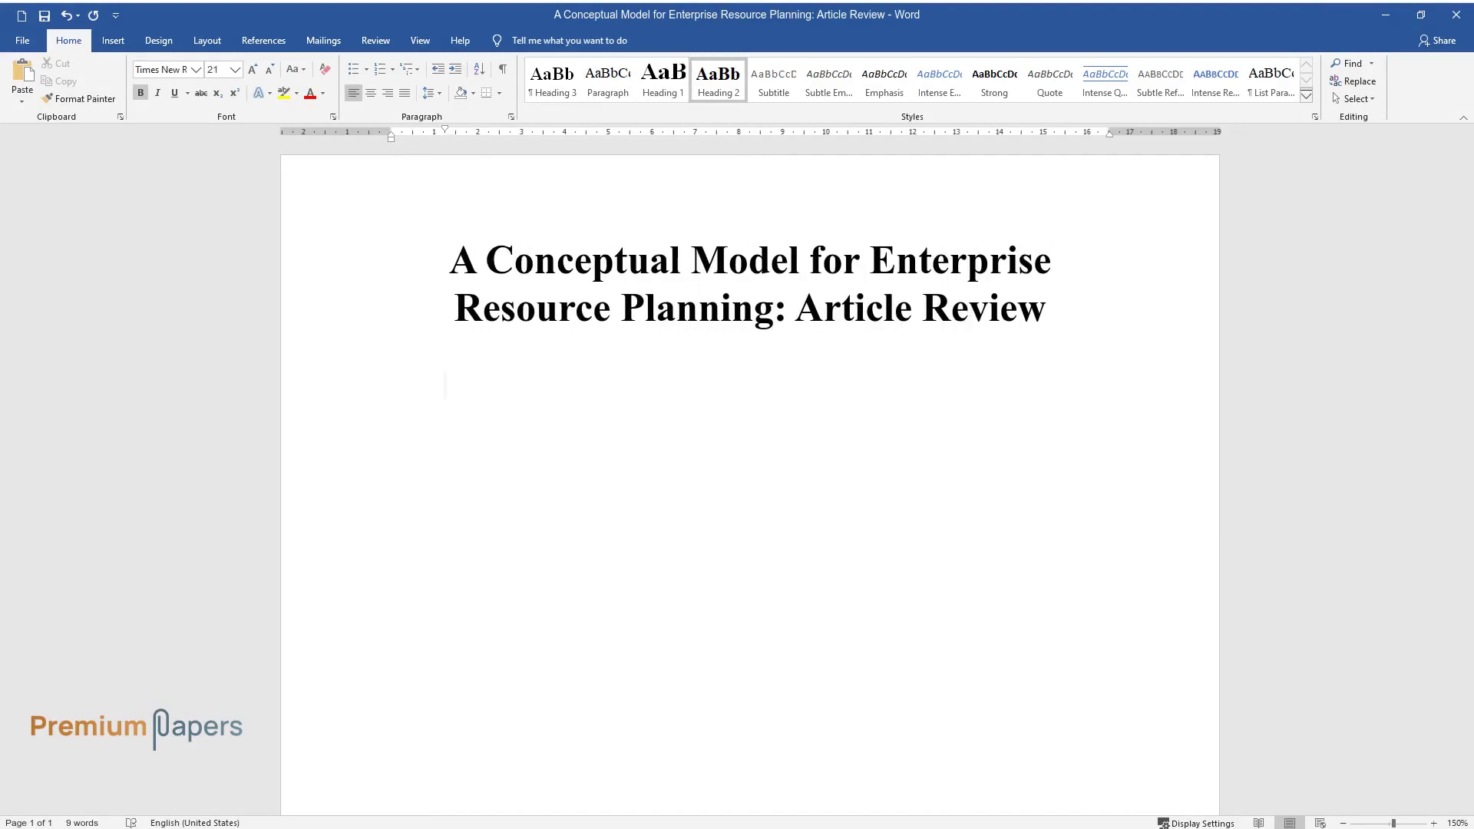
pyautogui.write('Summary')
pyautogui.press('Return')
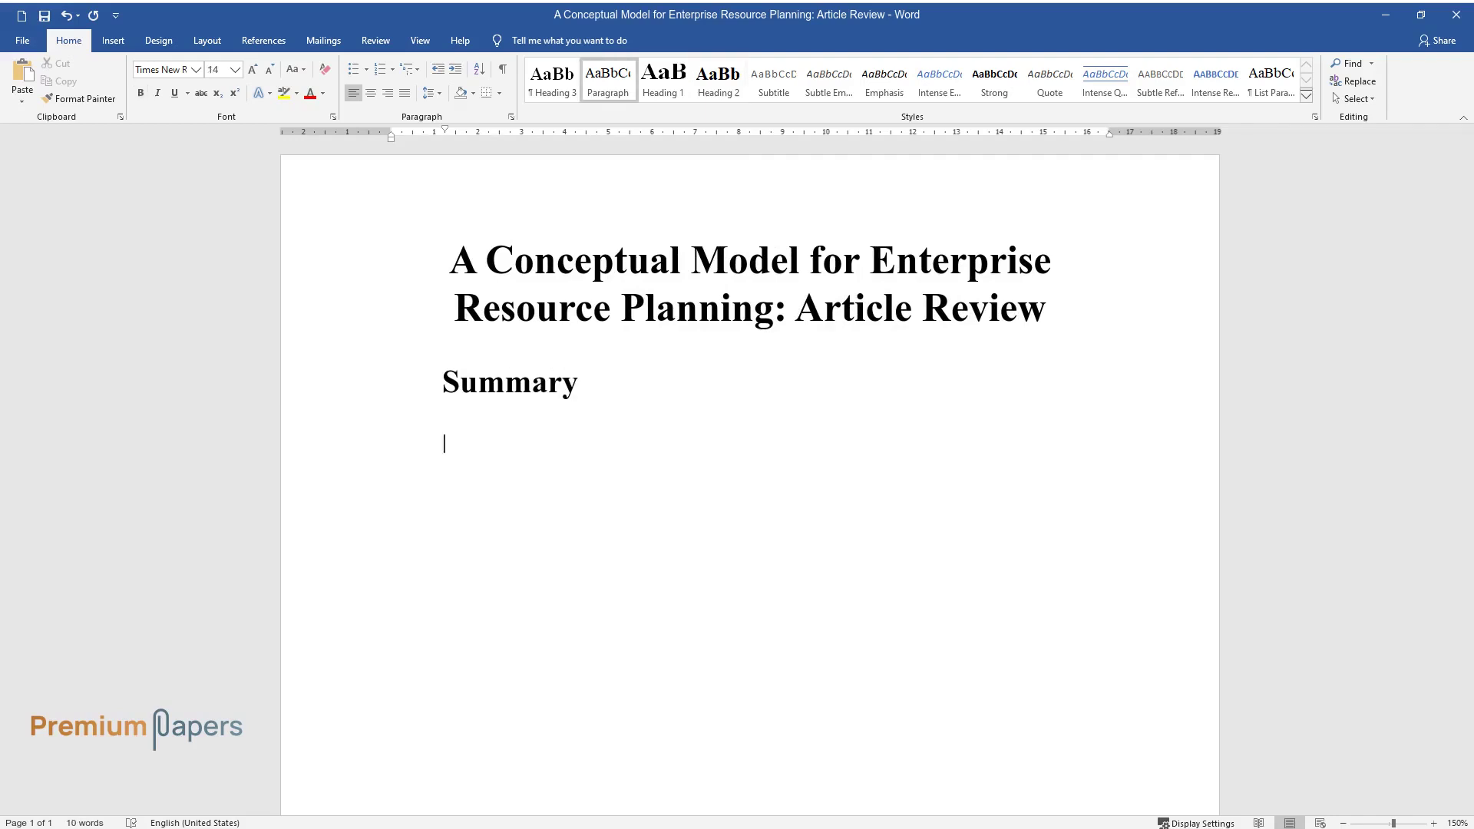
pyautogui.write('The article, "A Conceptual Model for Enterp')
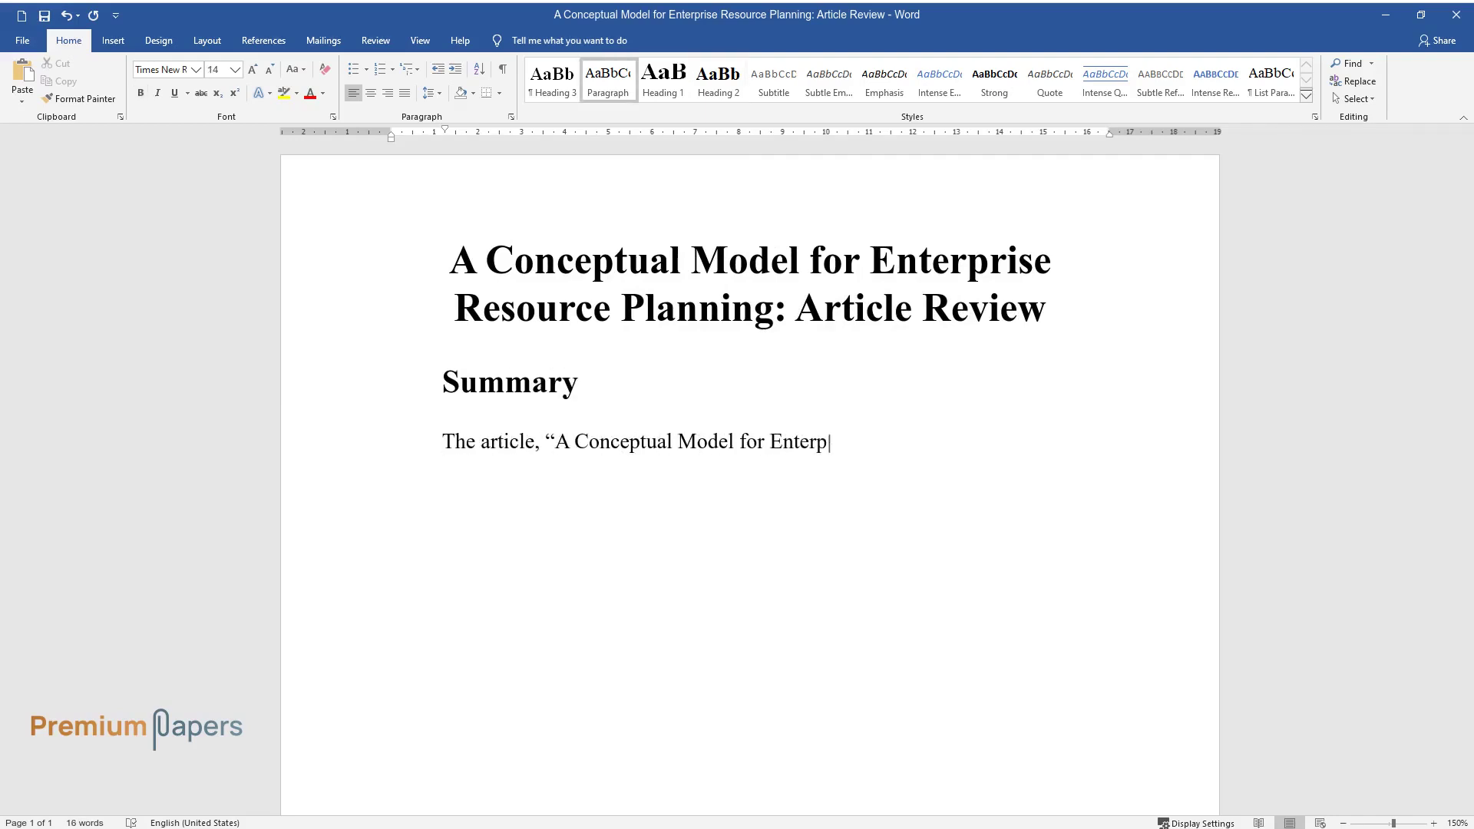
pyautogui.write('rise Resource Planning (ERP)," simplifies a com')
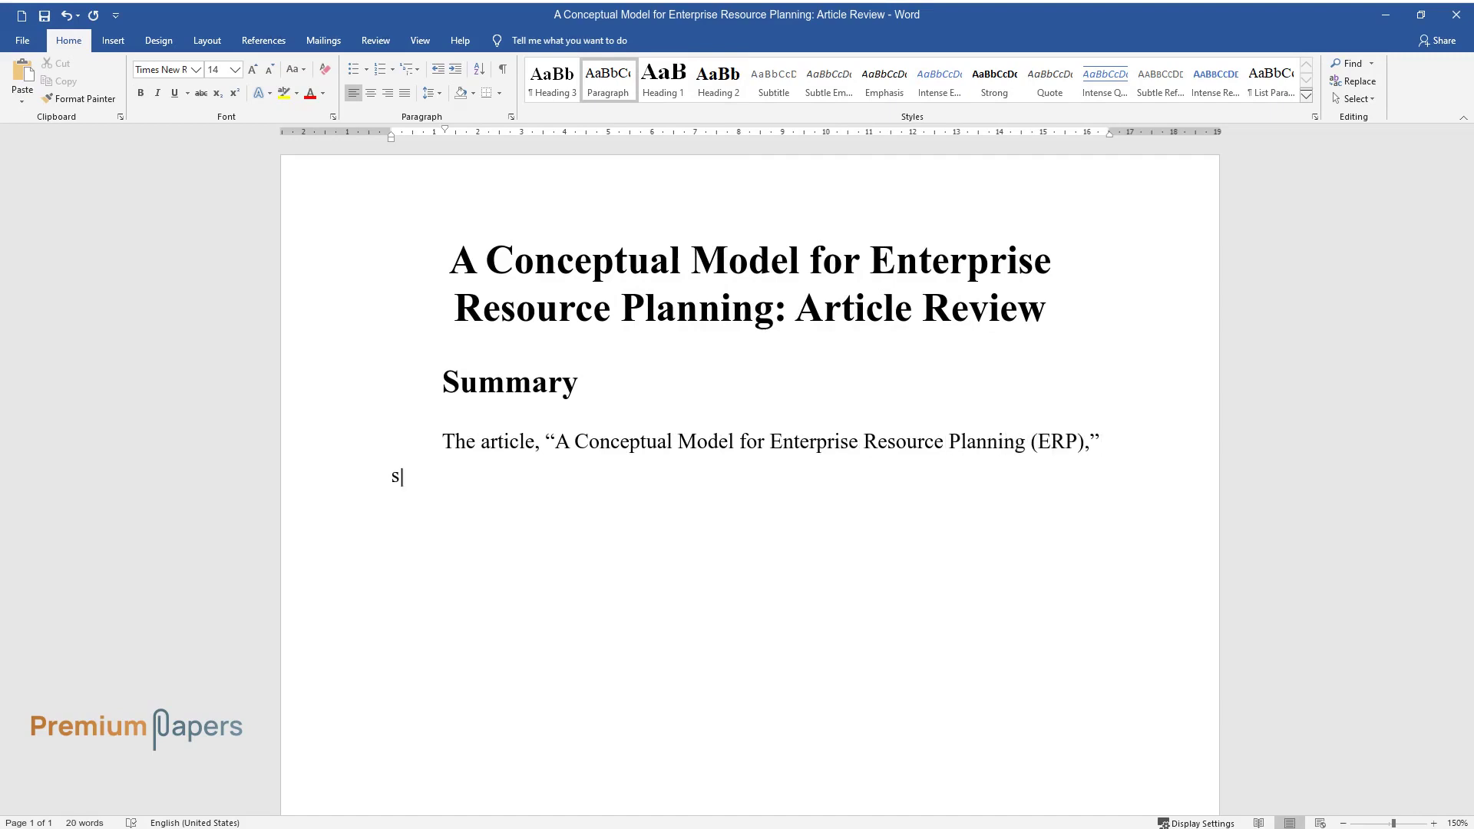
pyautogui.write('plex ERP system')
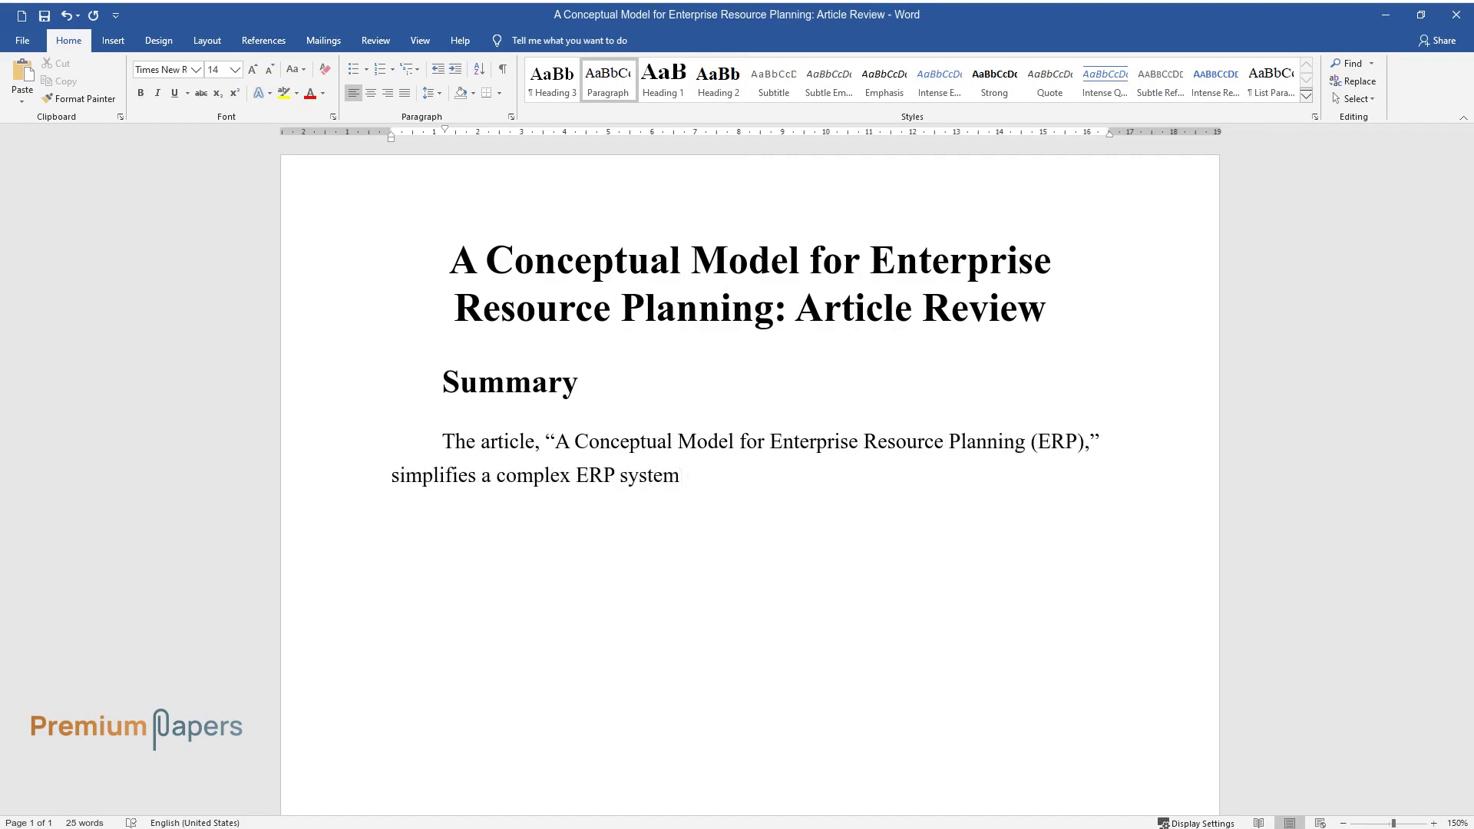
pyautogui.write(' for general and project manager')
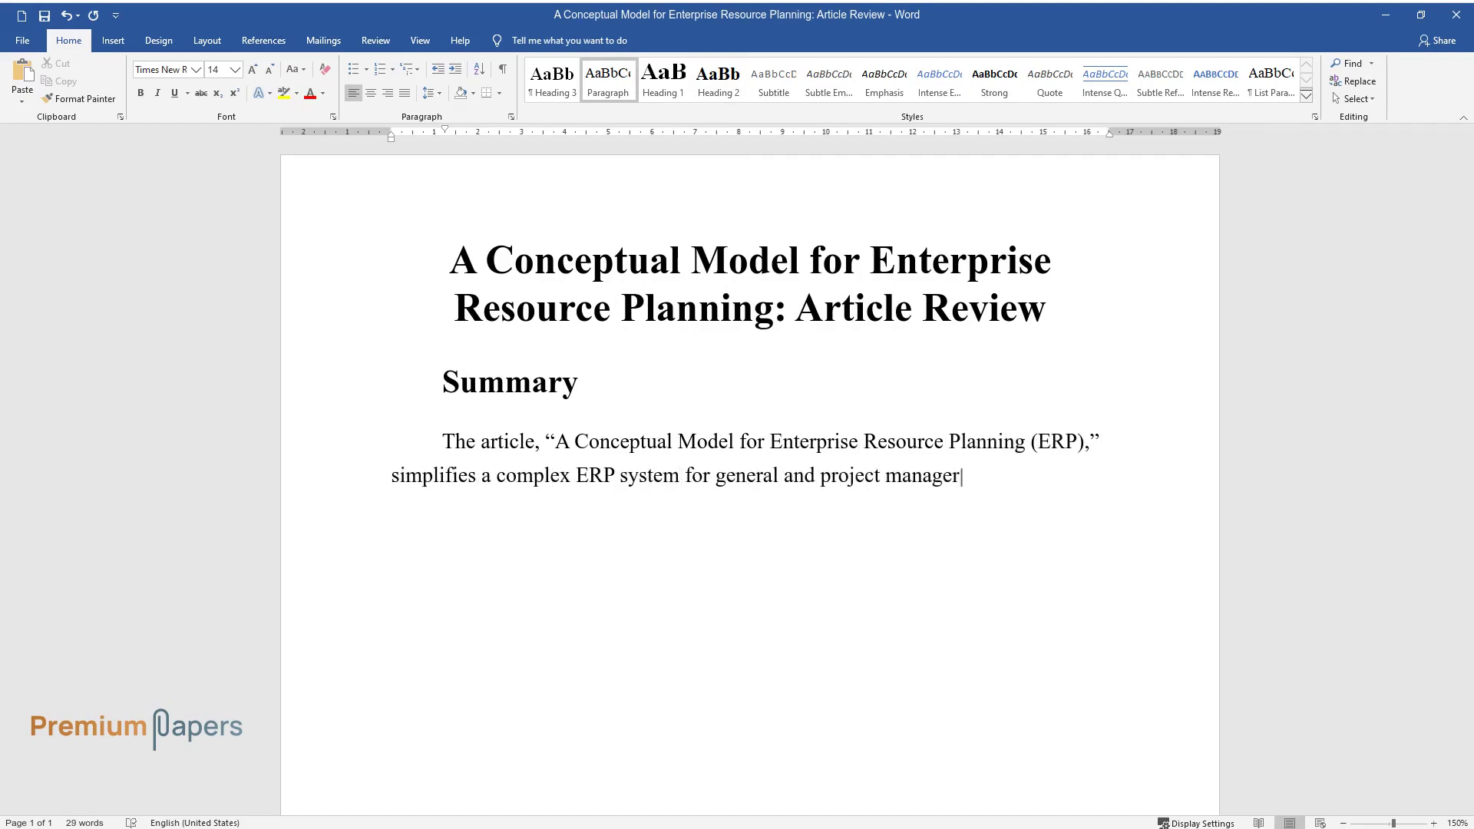
pyautogui.write('s in a non-technical ma')
pyautogui.write('nner. Ac')
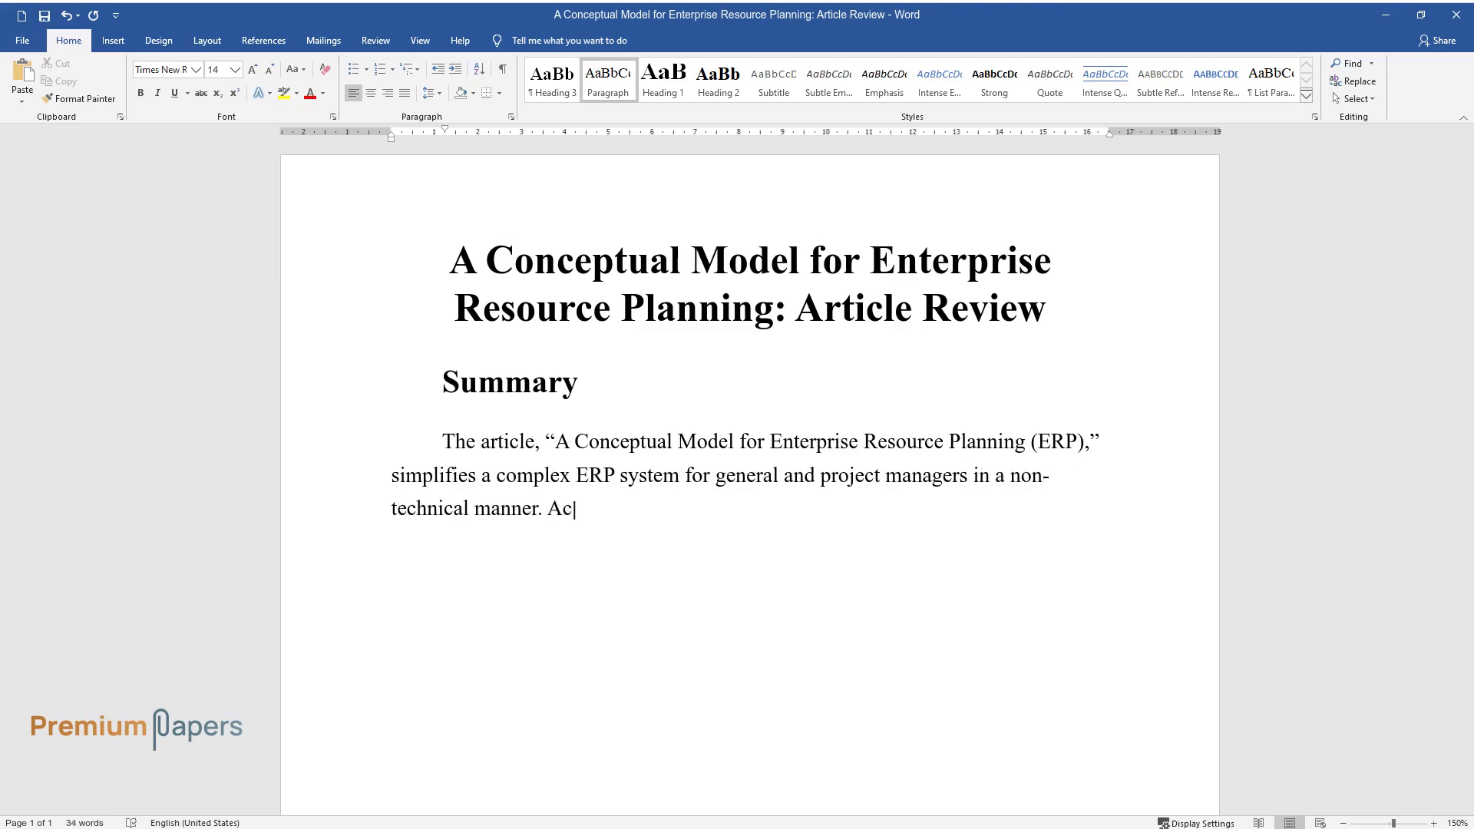
pyautogui.write('cording to Marnewick and Labuschagne, many organizations')
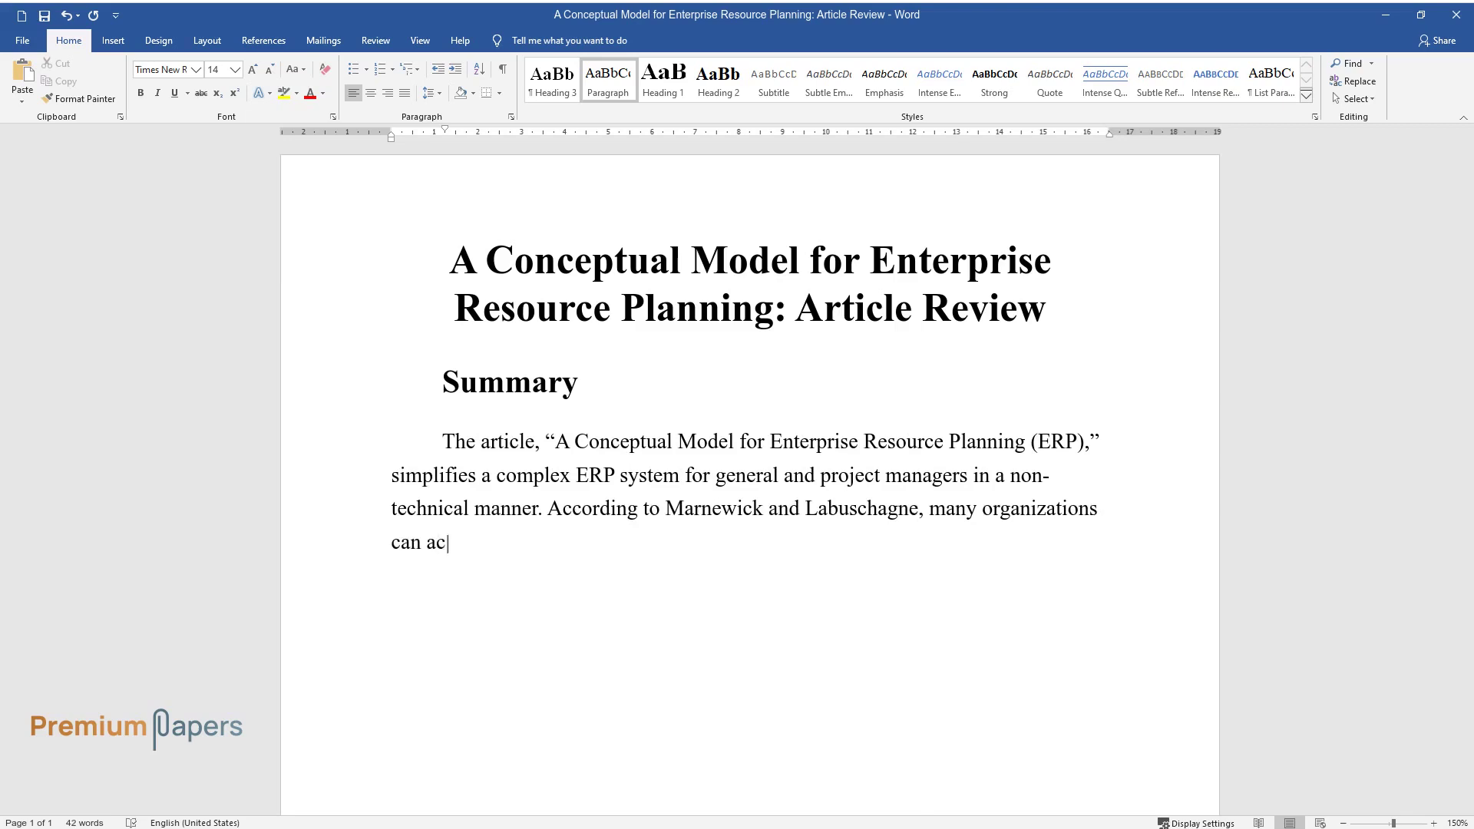
pyautogui.write(' can achieve the benefits of ERP syste')
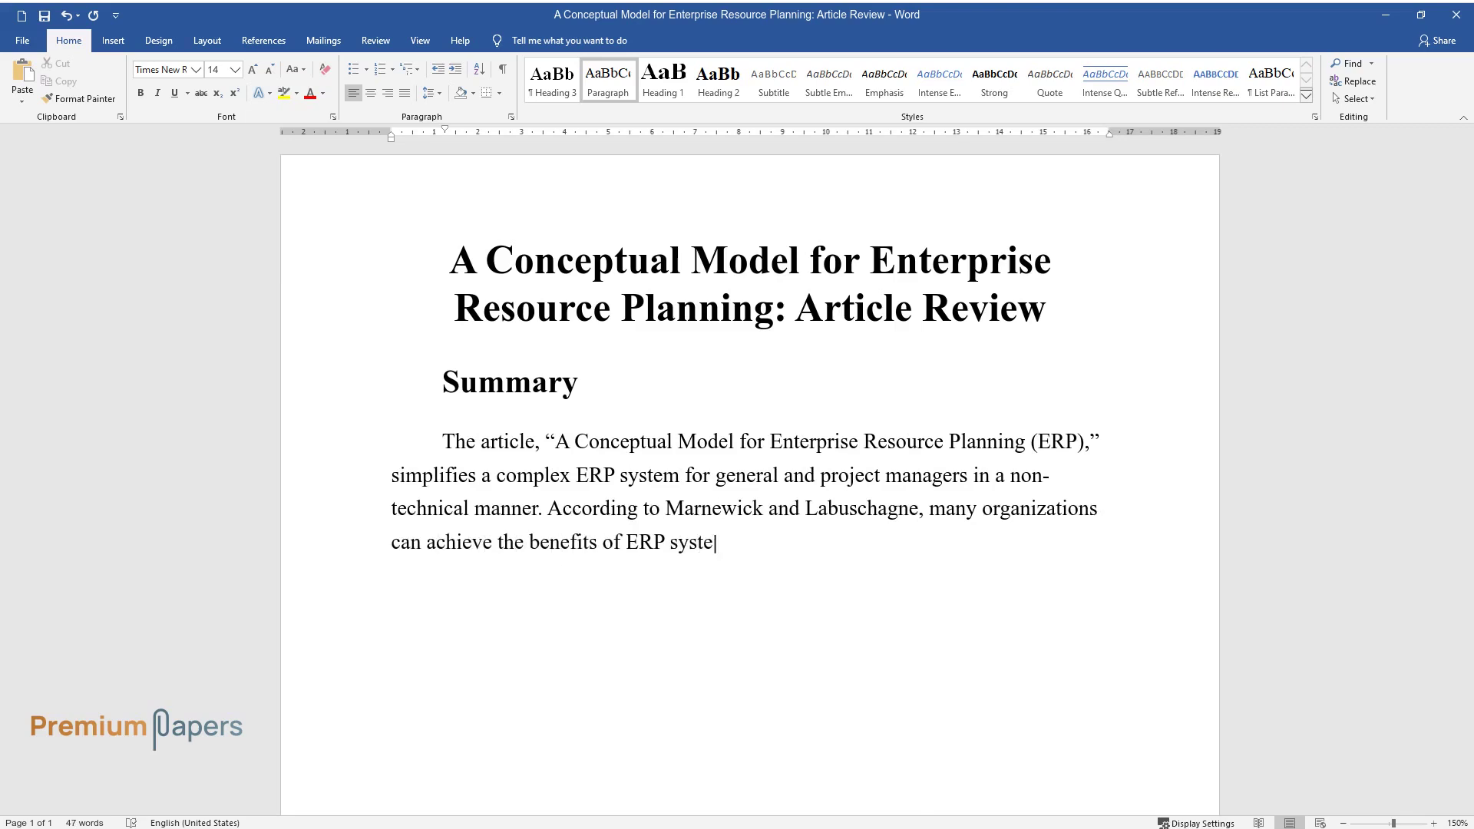
pyautogui.write('ms; however, they do not realiz')
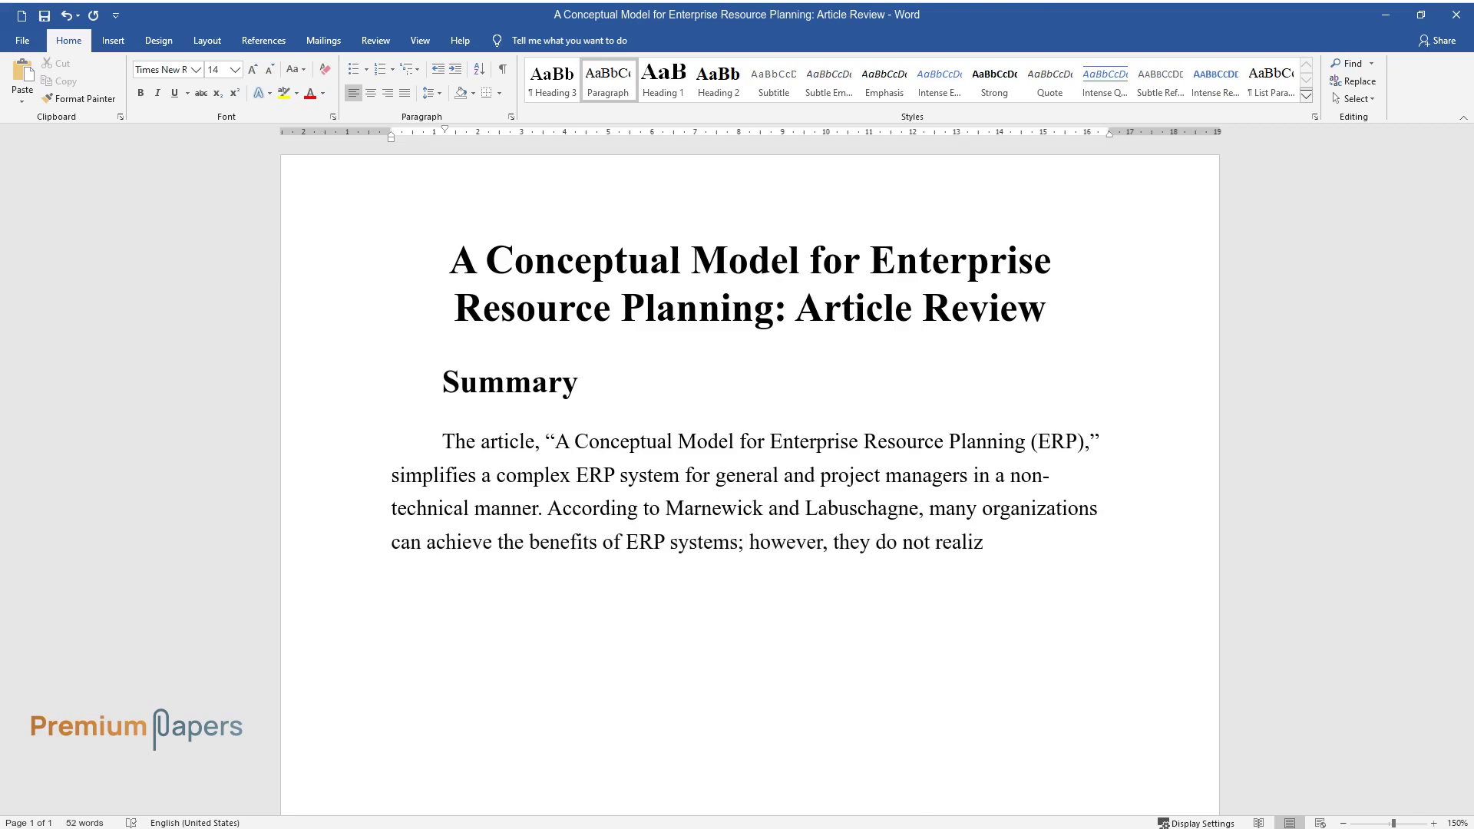
pyautogui.write('e them because of inherent compl')
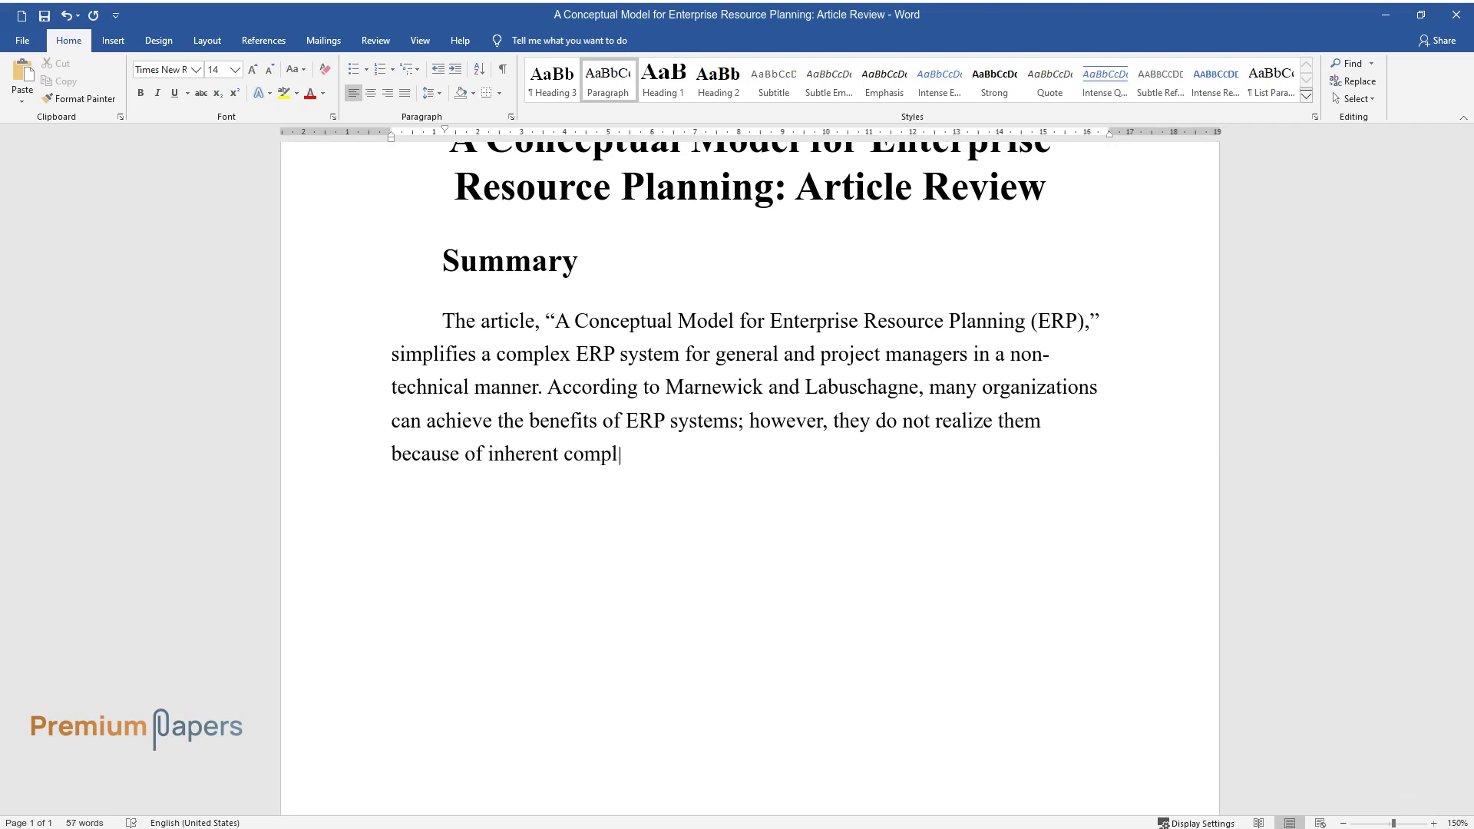
pyautogui.write('exity. Notably, one-quarter of ')
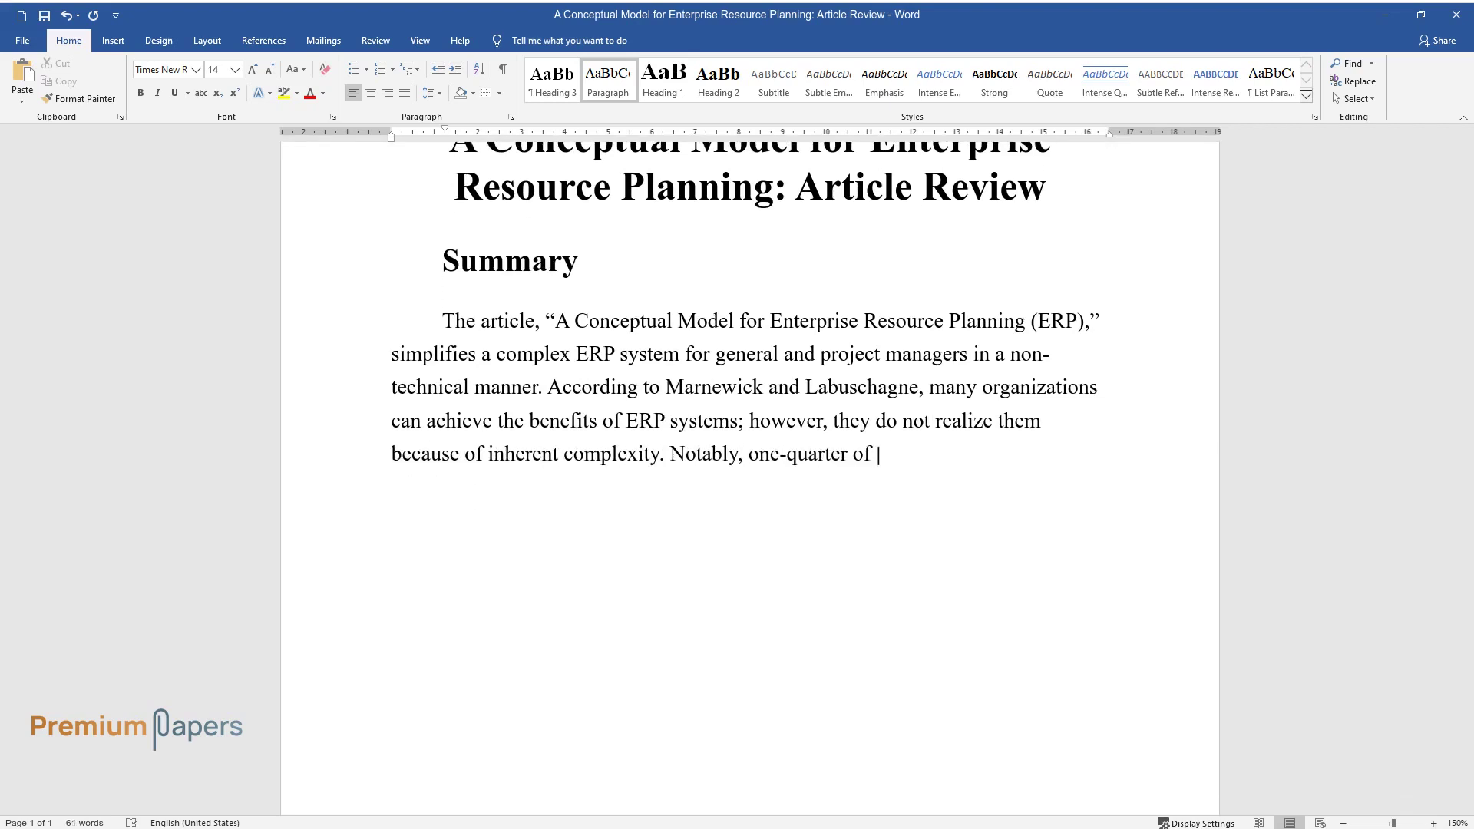
pyautogui.write('ERP projects fail because of over budg')
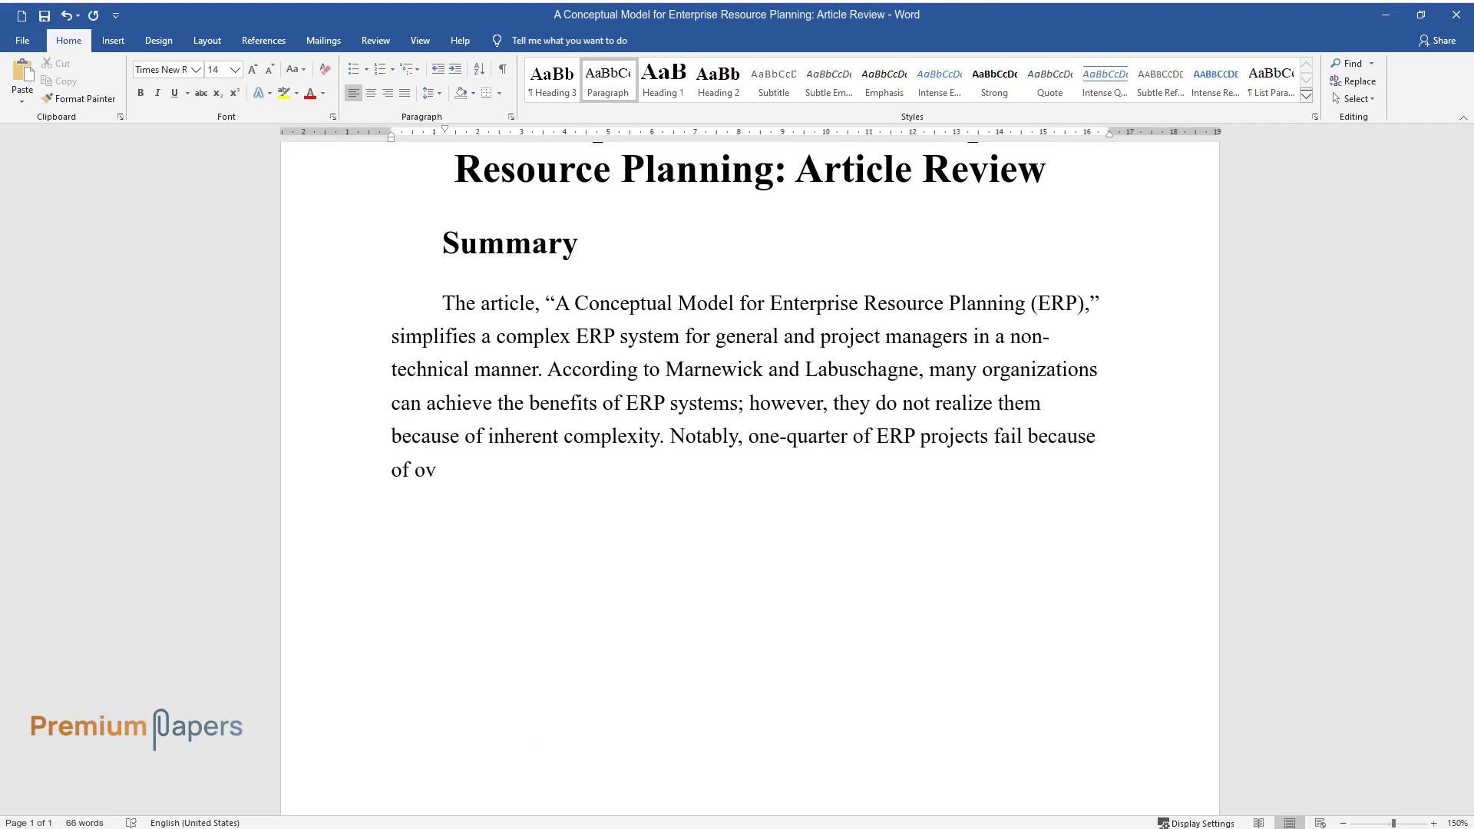
pyautogui.write('et, while 20 percent are')
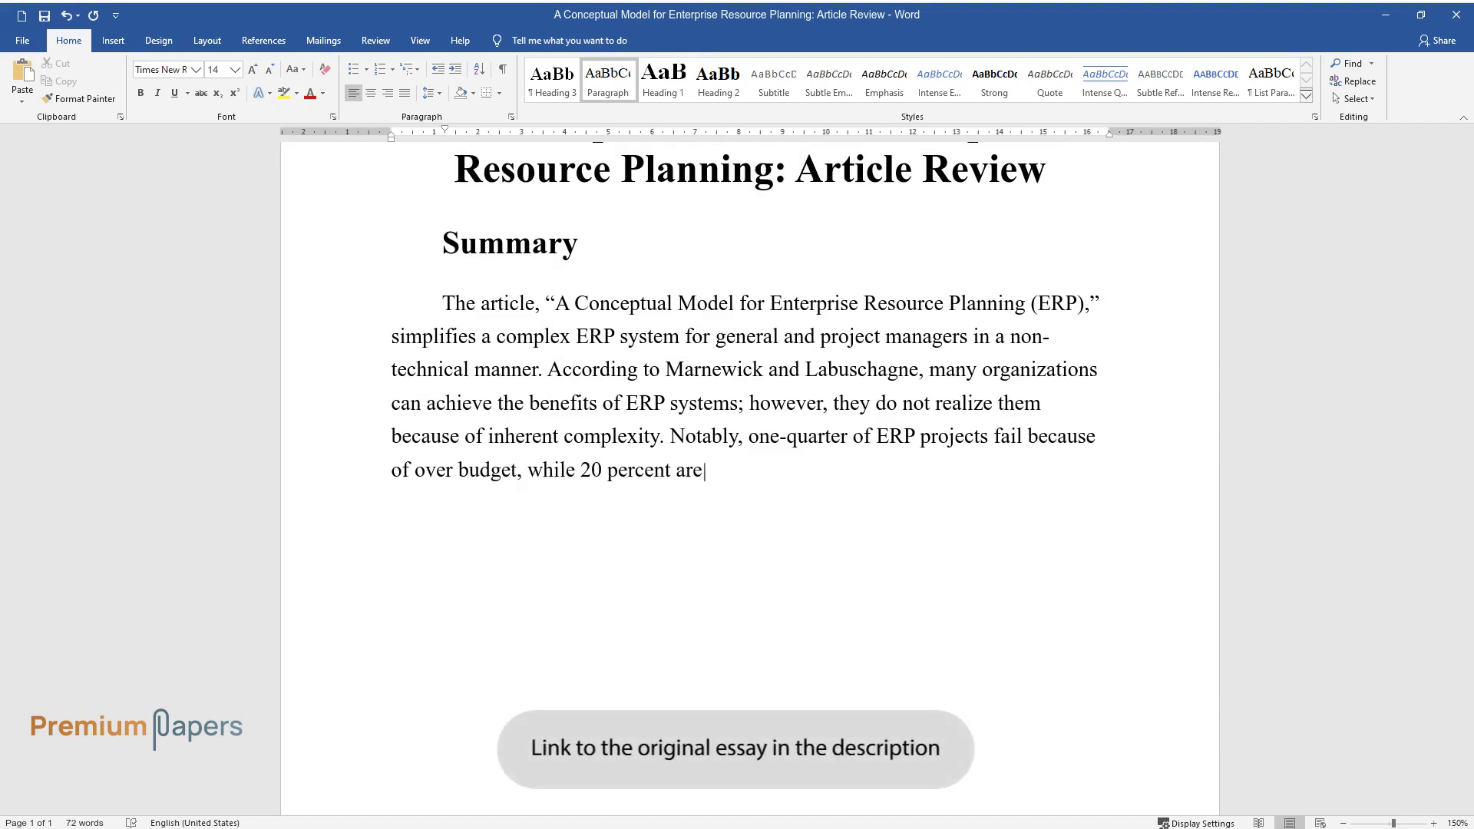
pyautogui.write(' terminated during the implemen')
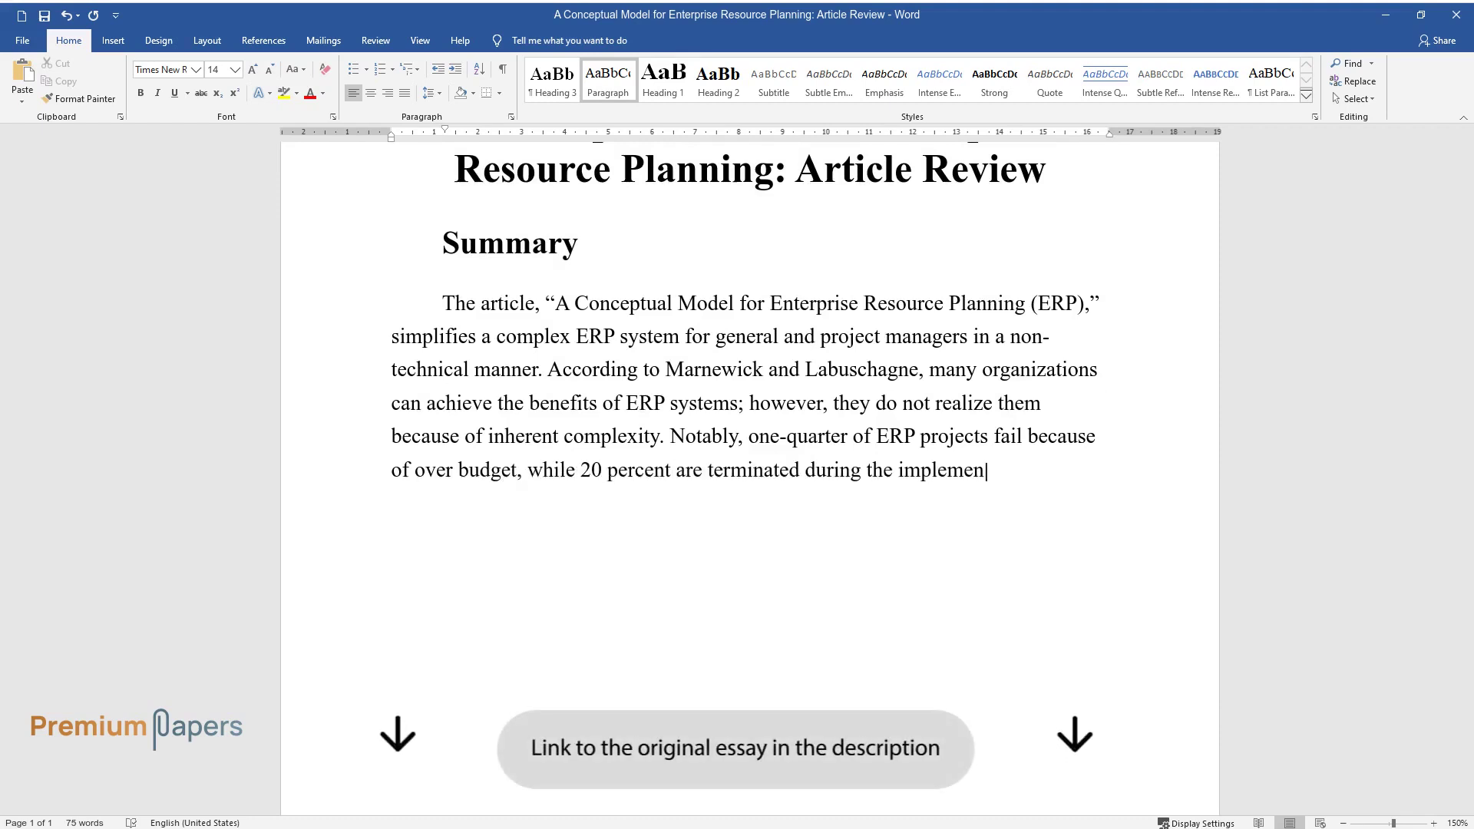
pyautogui.write('tation. Again, most of the ERP p')
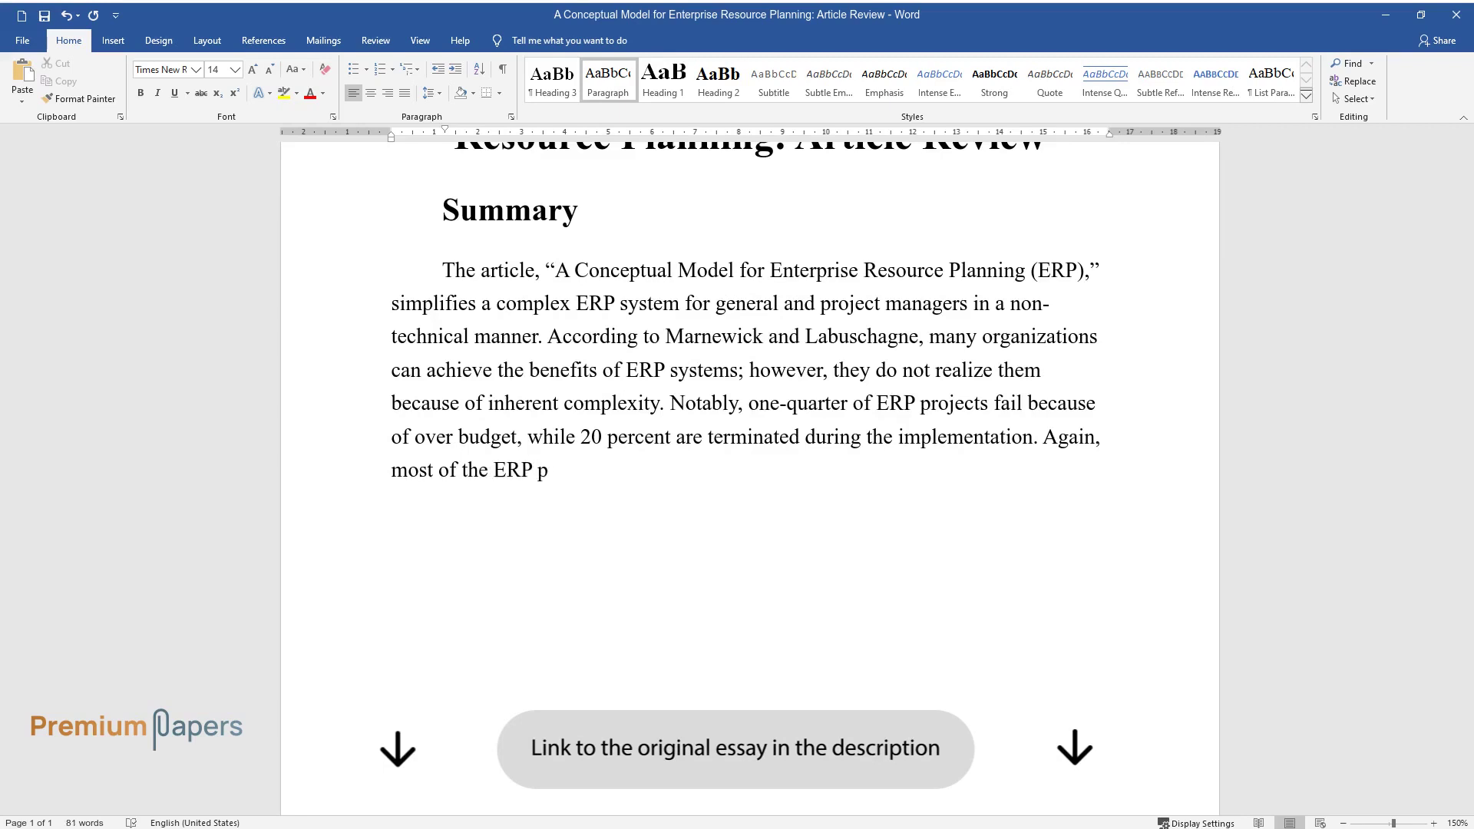
pyautogui.write('rojects fail to achieve the und')
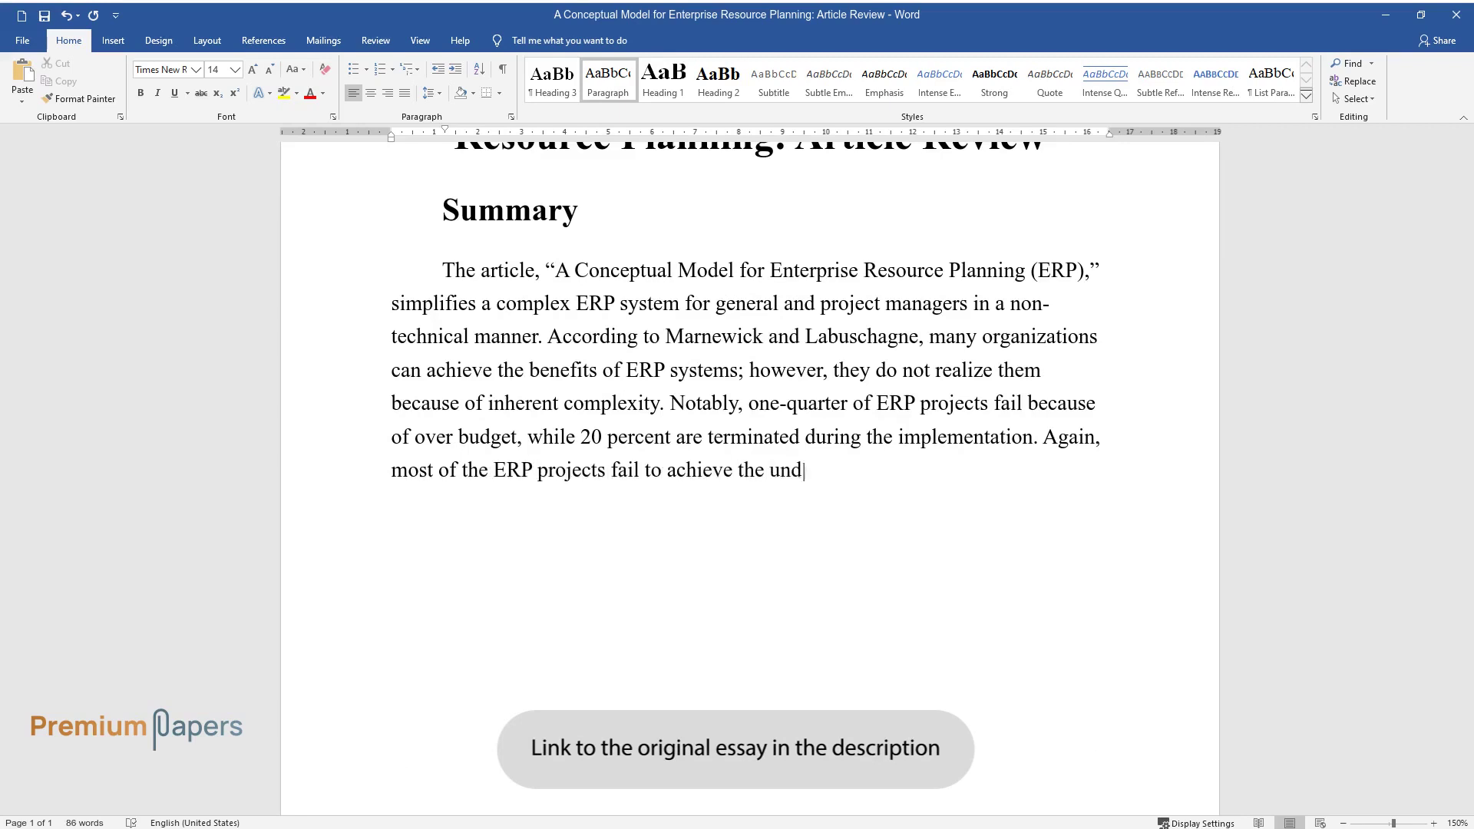
pyautogui.write('erlying business objectives one')
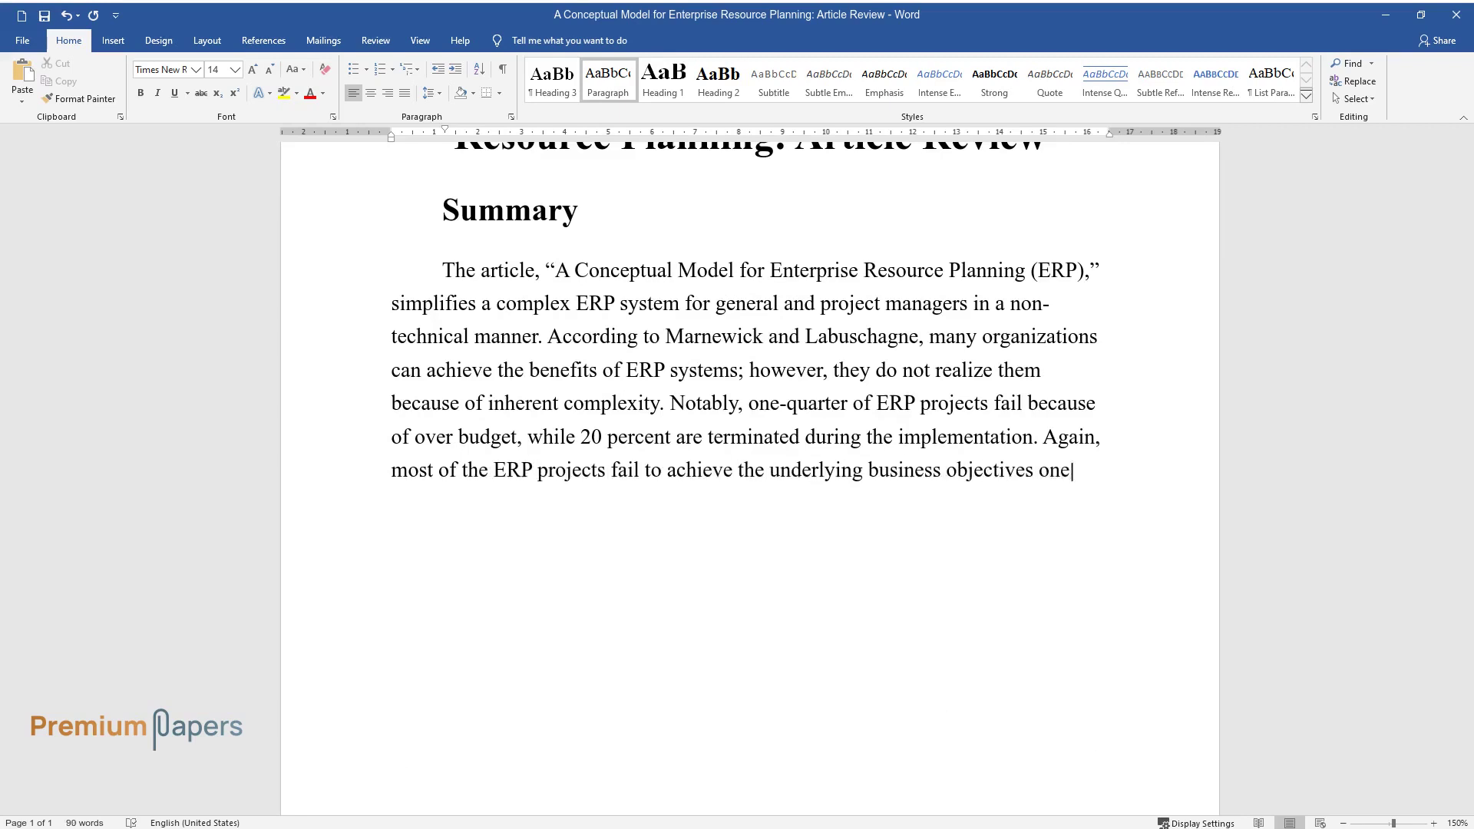
pyautogui.write(' year after their implementation')
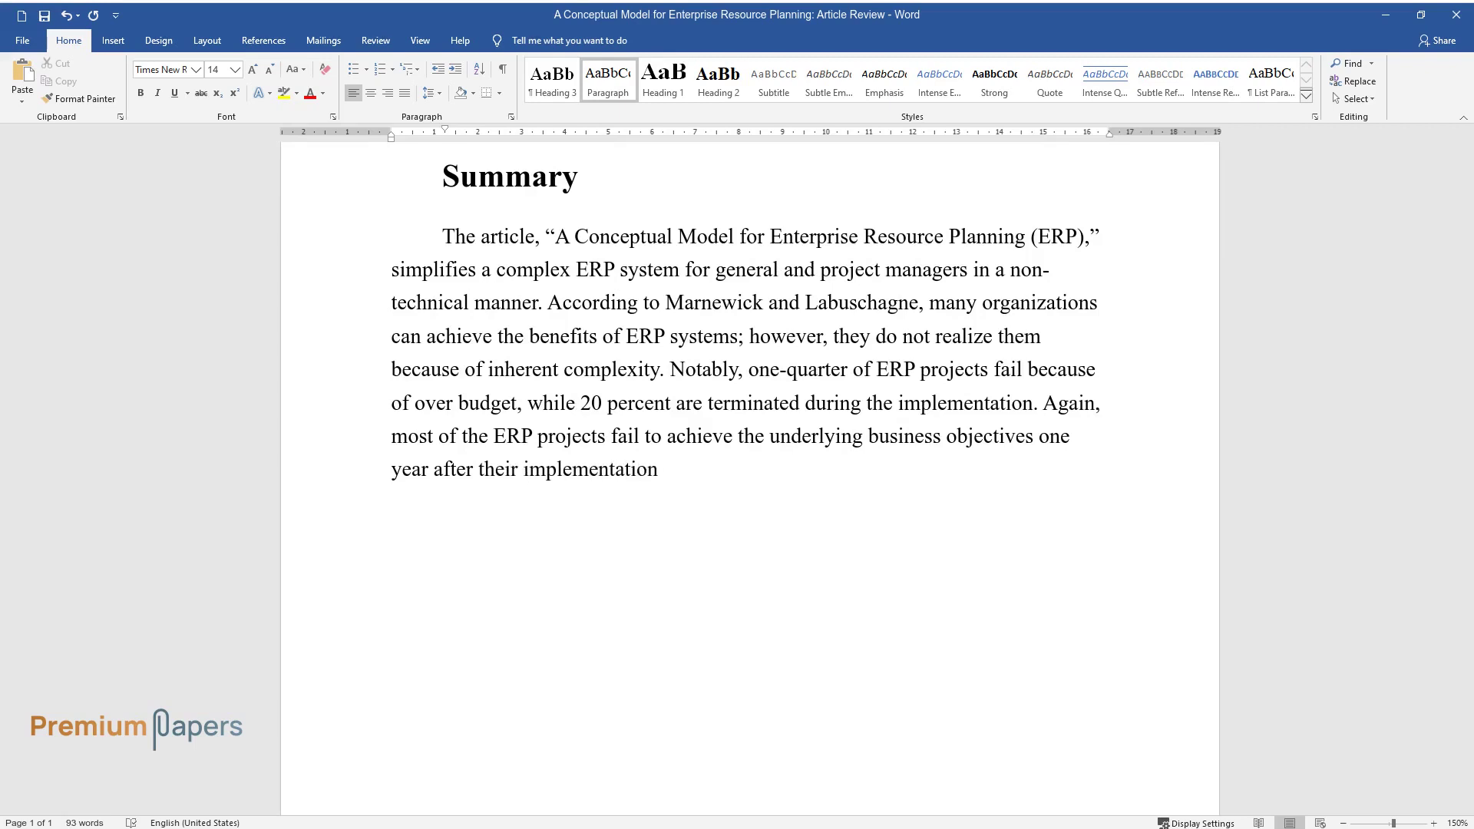
pyautogui.write('. In some cases, their return o')
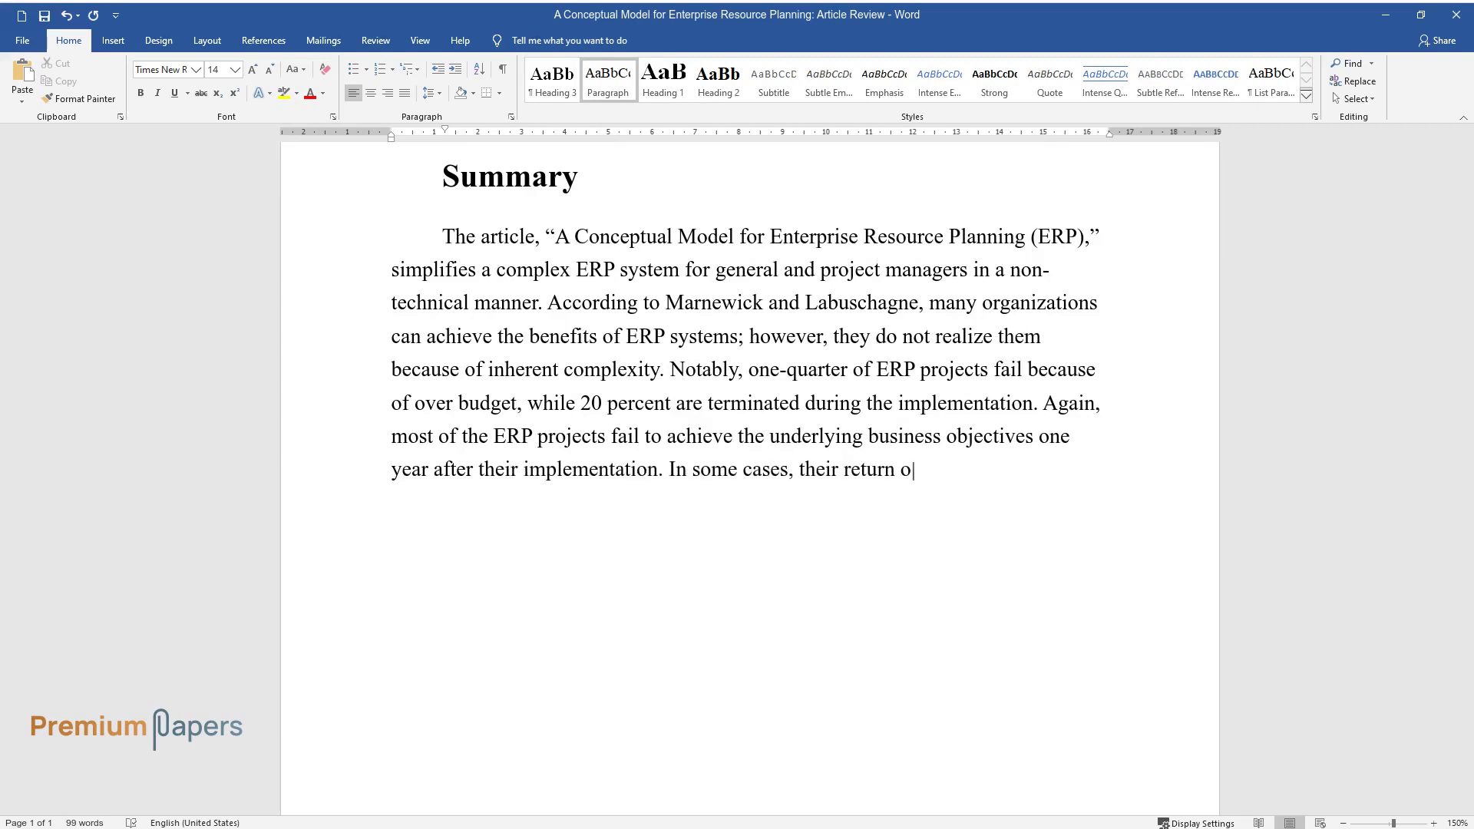
pyautogui.write('n investment (ROI) takes six mo')
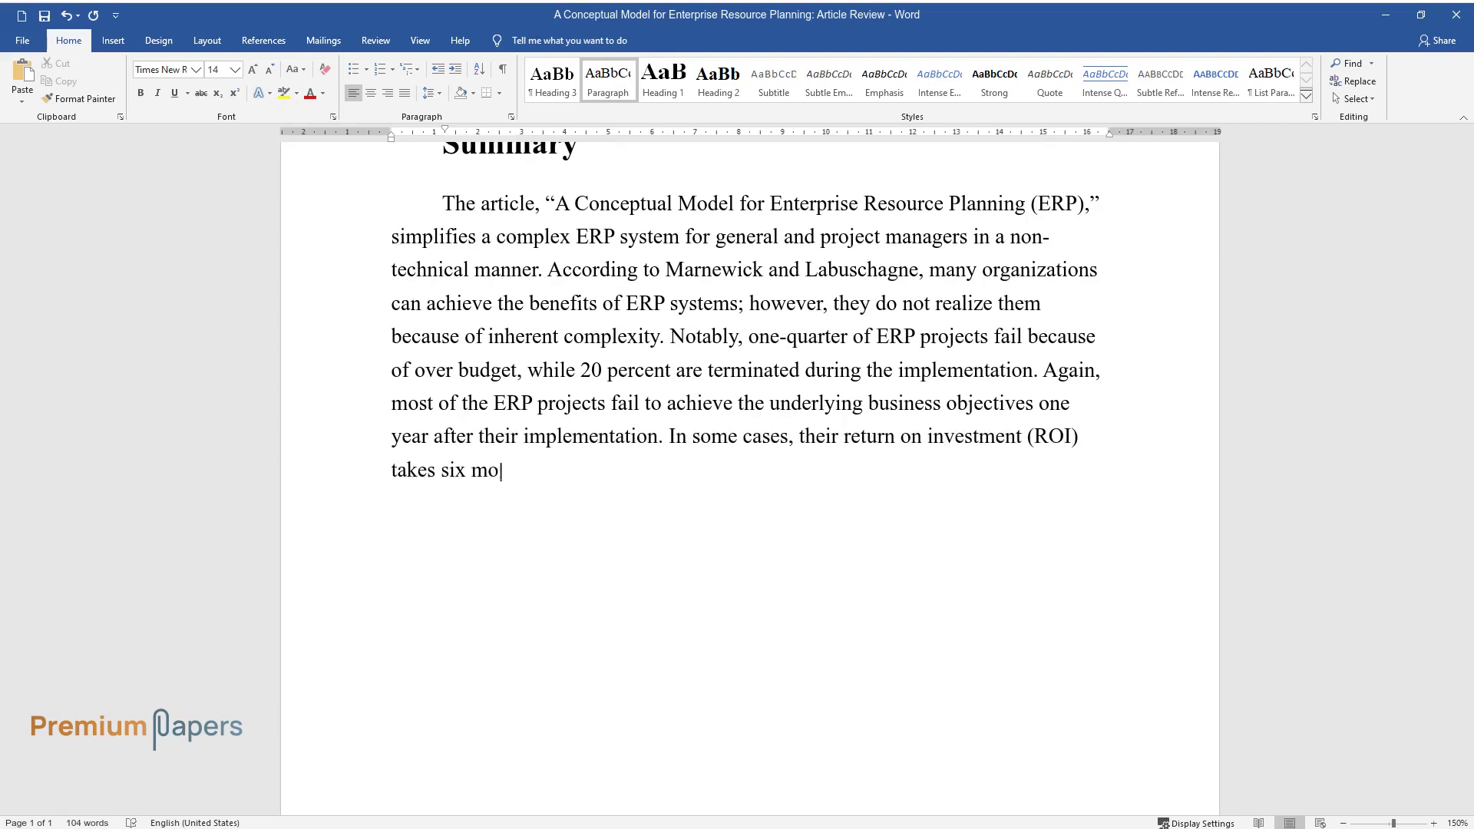
pyautogui.write('nths longer than anticipated.')
# Step: Write the paragraph on Marnewick and Labuschagne's 4Ps model: people, product, process, performance
pyautogui.press('Return')
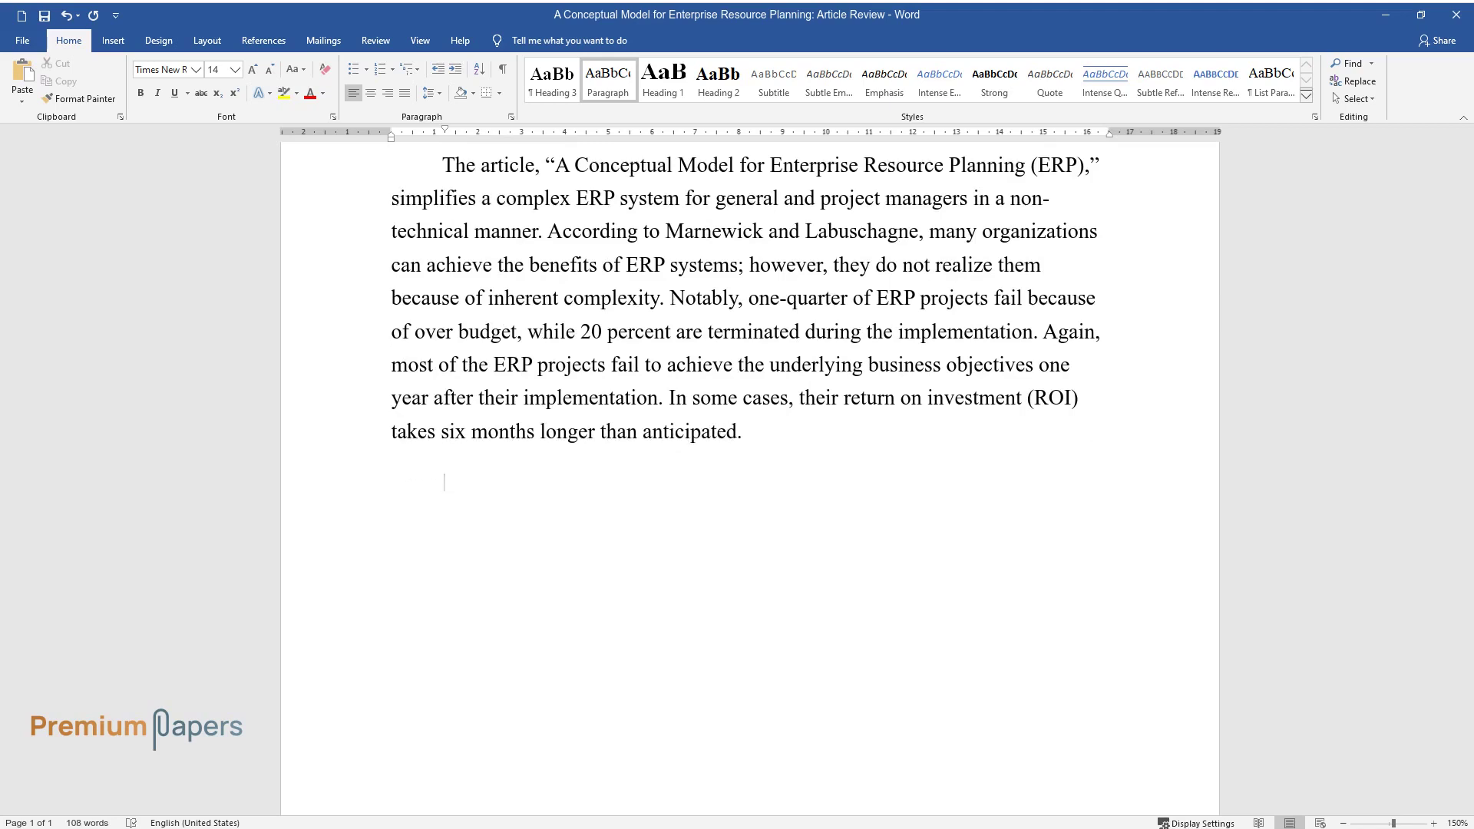
pyautogui.write('Marnewick and')
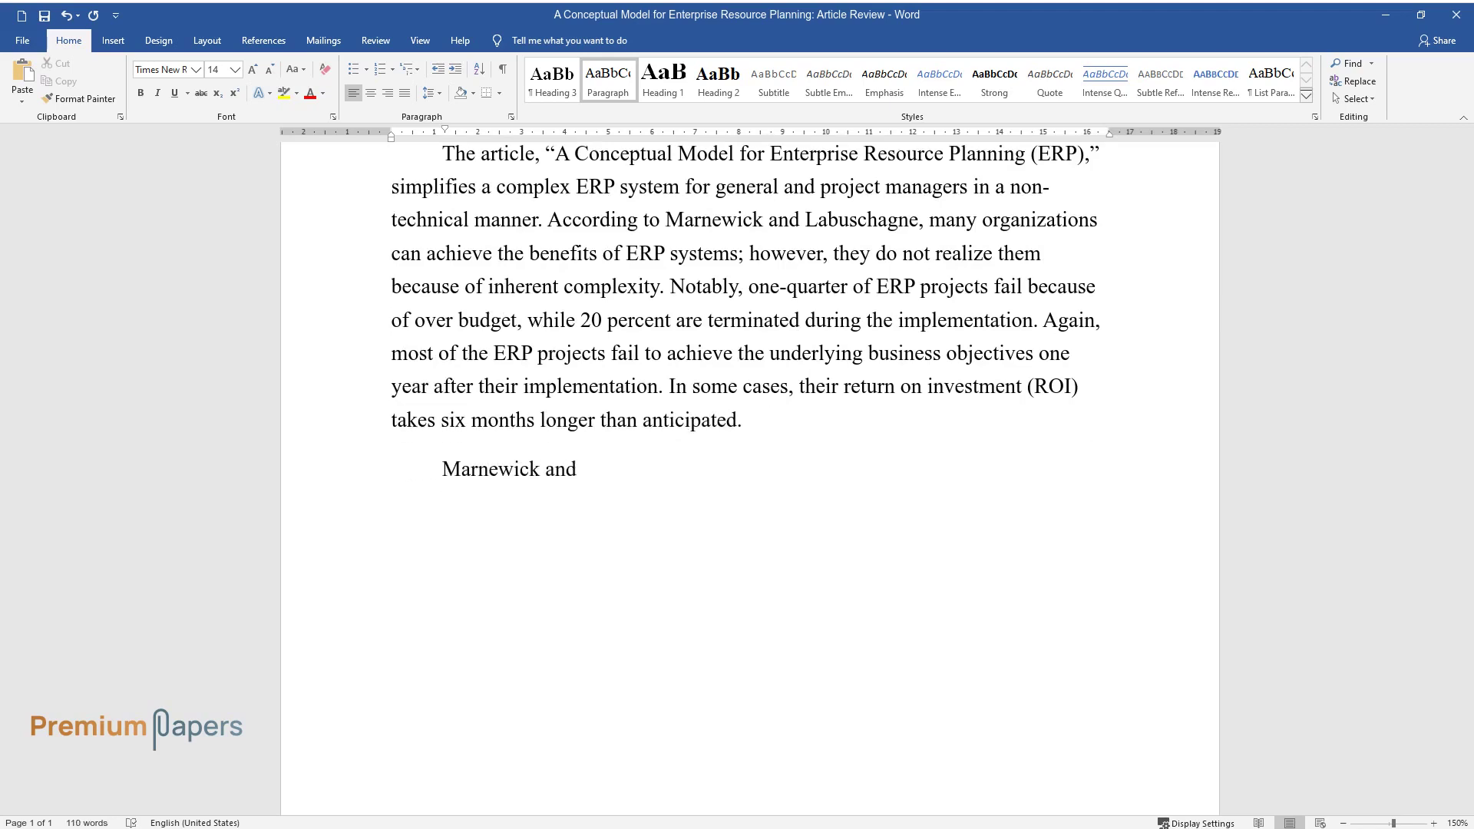
pyautogui.write(' Labuschagne have relied on the ')
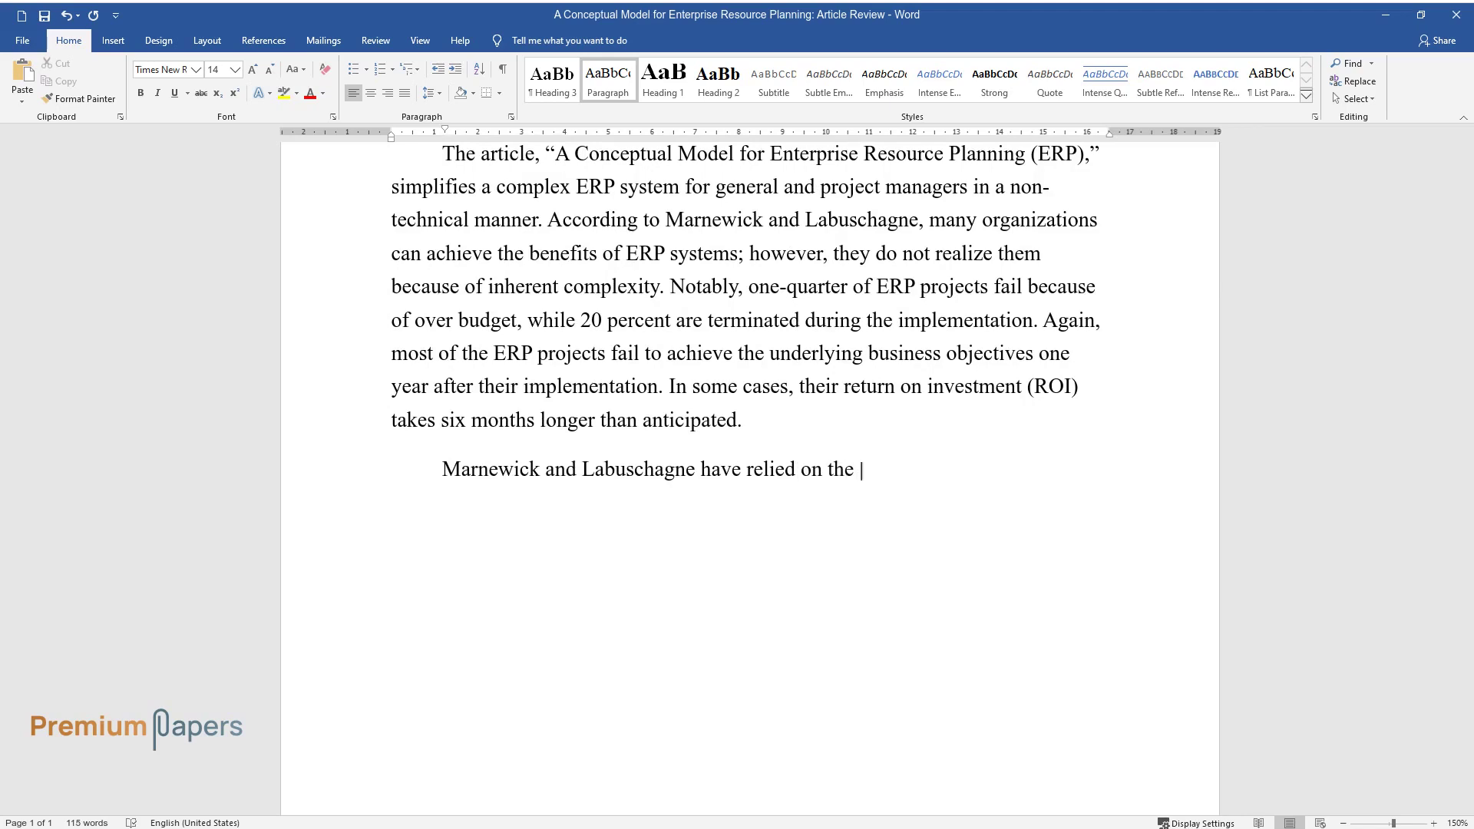
pyautogui.write('4Ps (people, product, process, ')
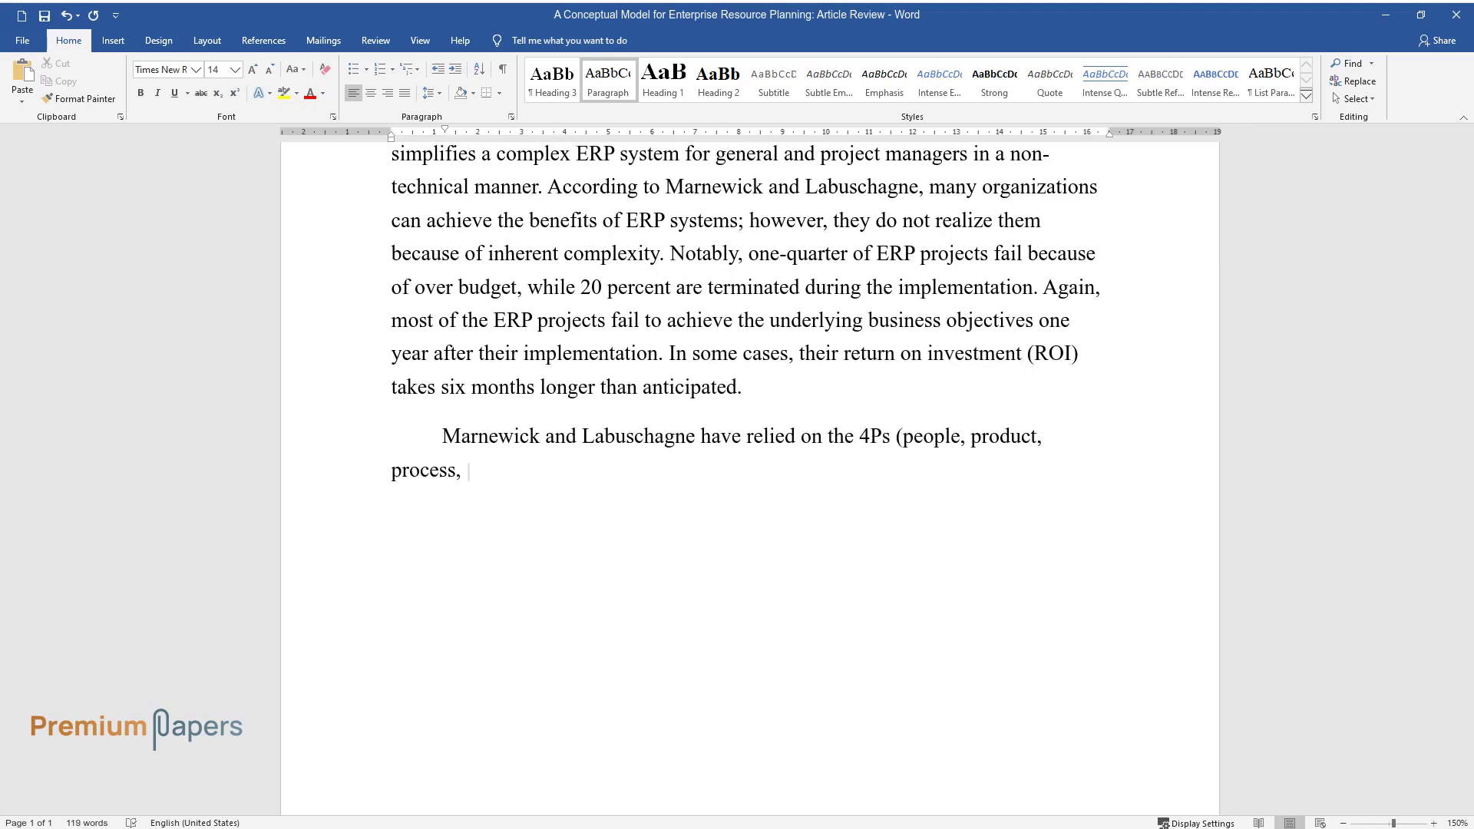
pyautogui.write('and performance) as the foundat')
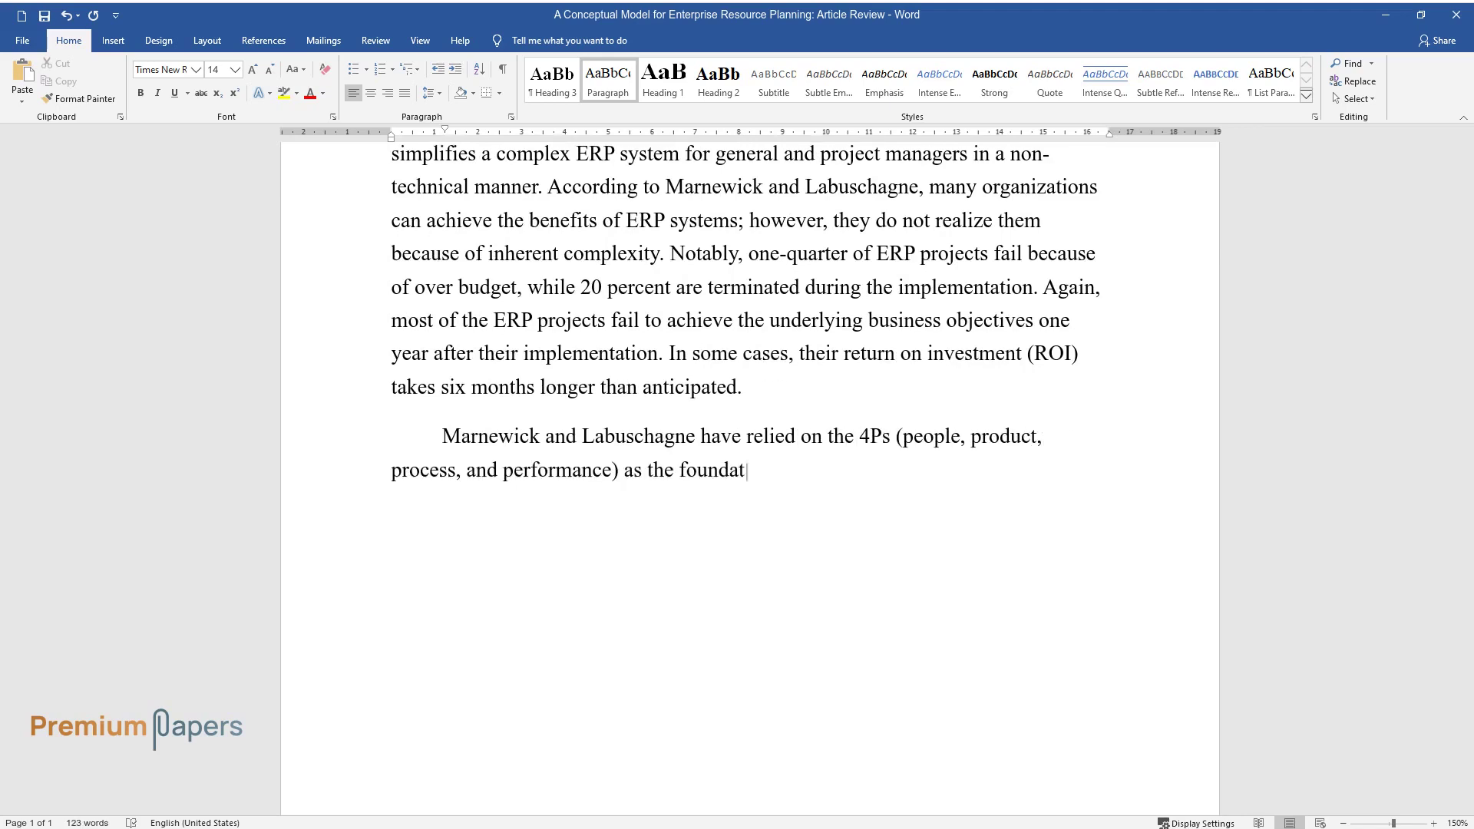
pyautogui.write('ion of deriving a simple ERP co')
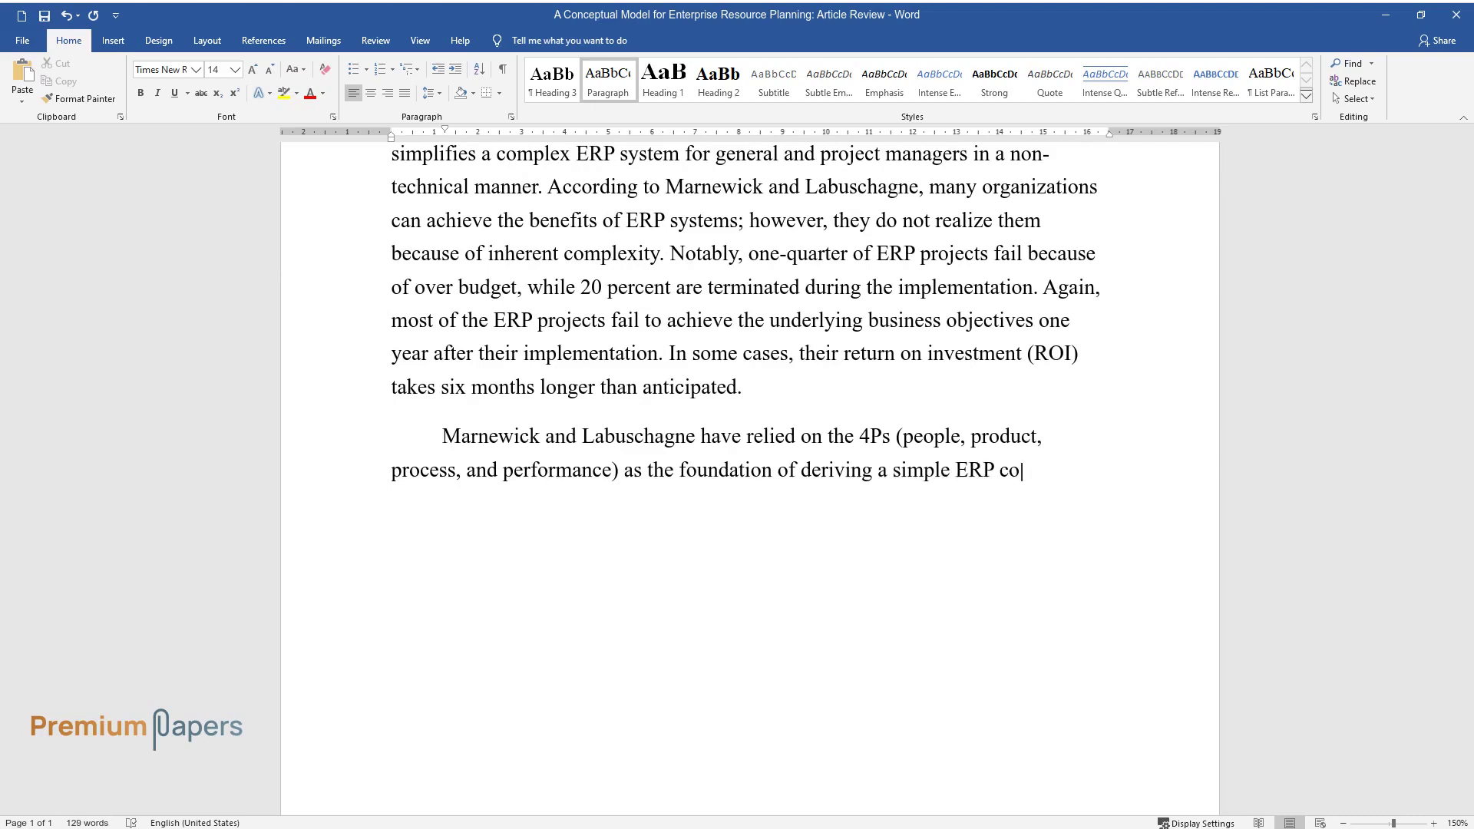
pyautogui.write('nceptual model. Their rationale')
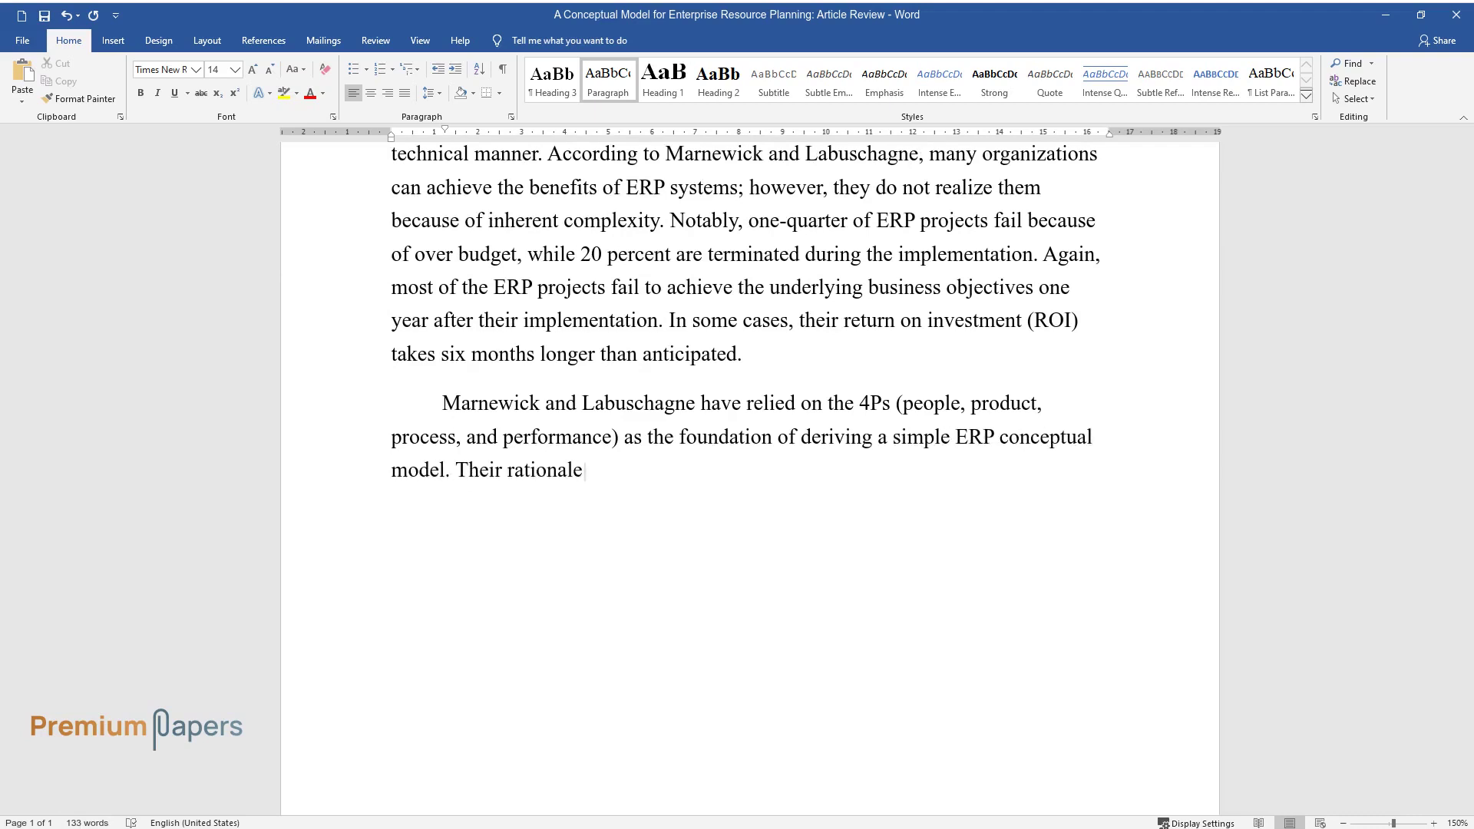
pyautogui.write(' is that many managers are con')
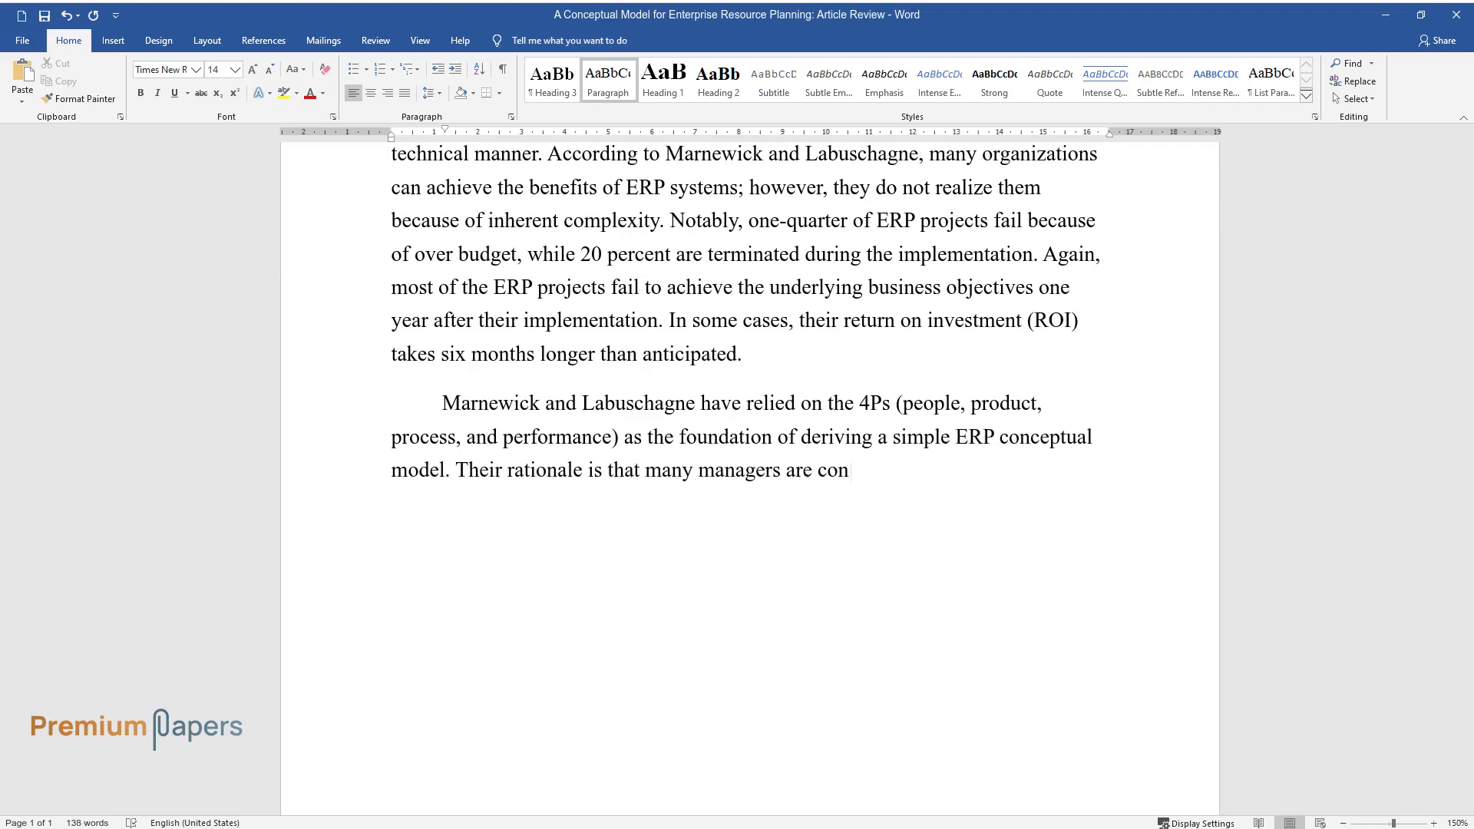
pyautogui.write('versant with the 4Ps business model, and thus t')
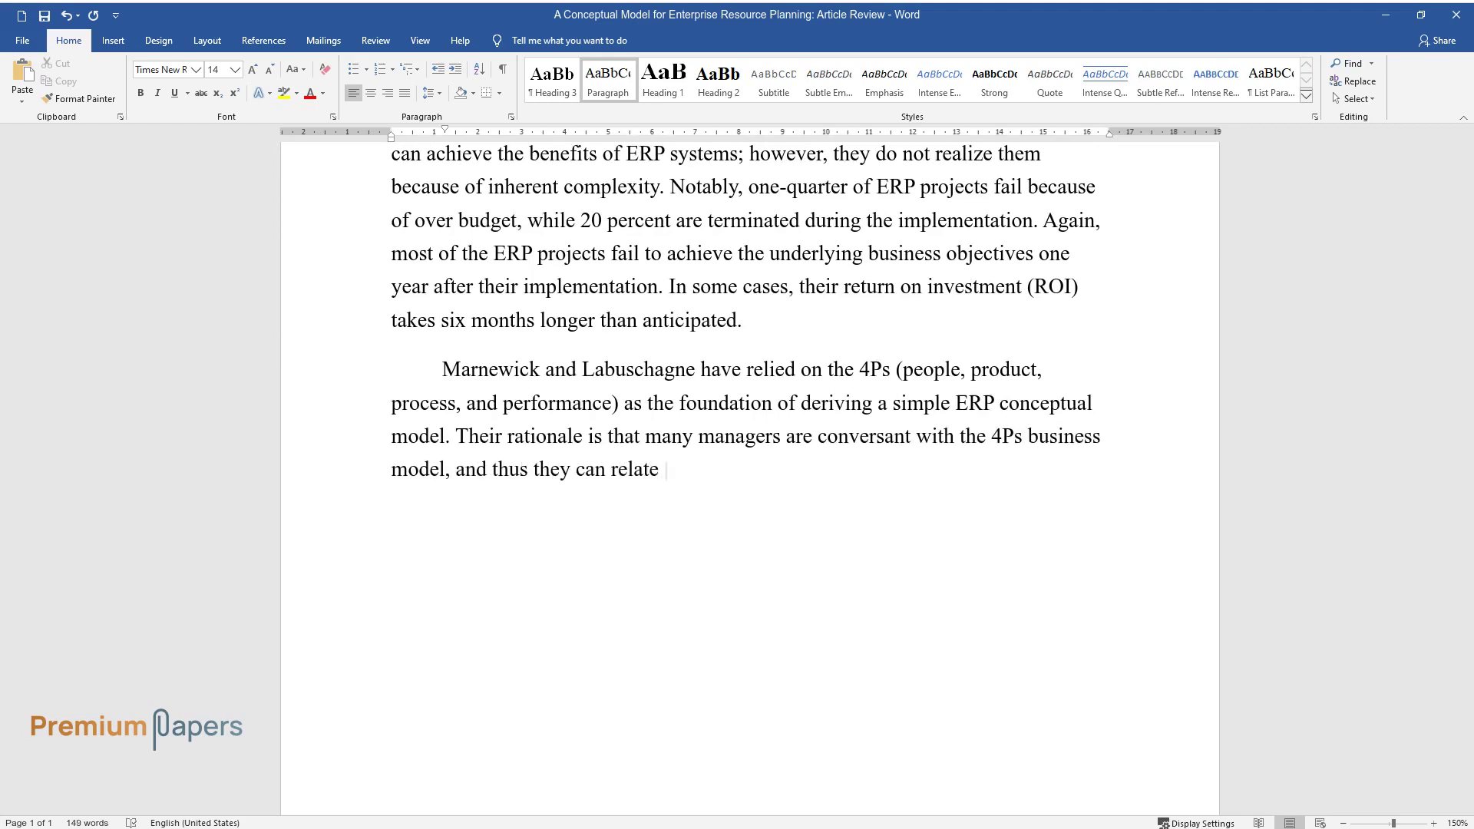
pyautogui.write('Specifically, th')
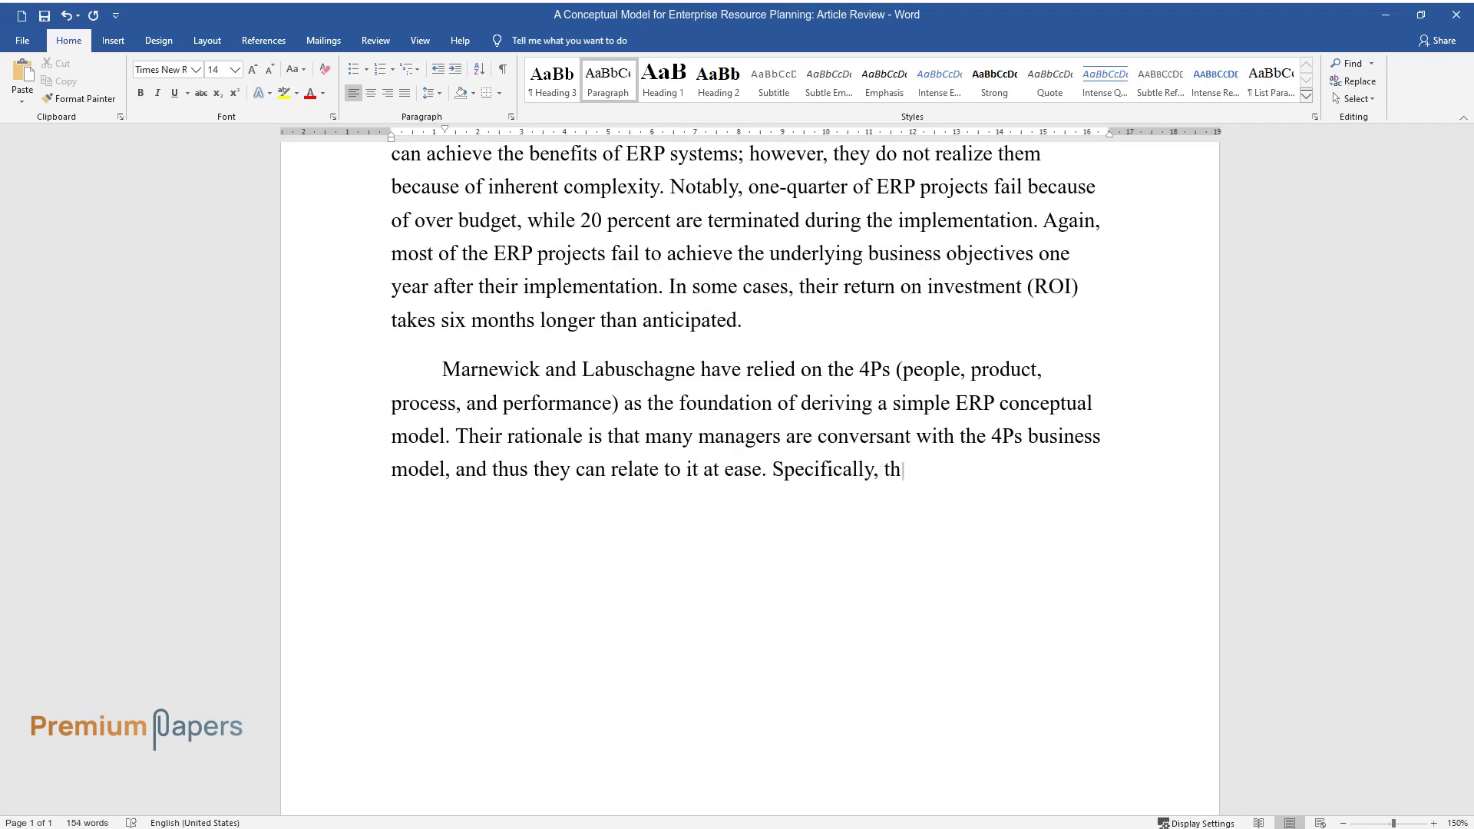
pyautogui.write('e 4Ps are congruent with the ER')
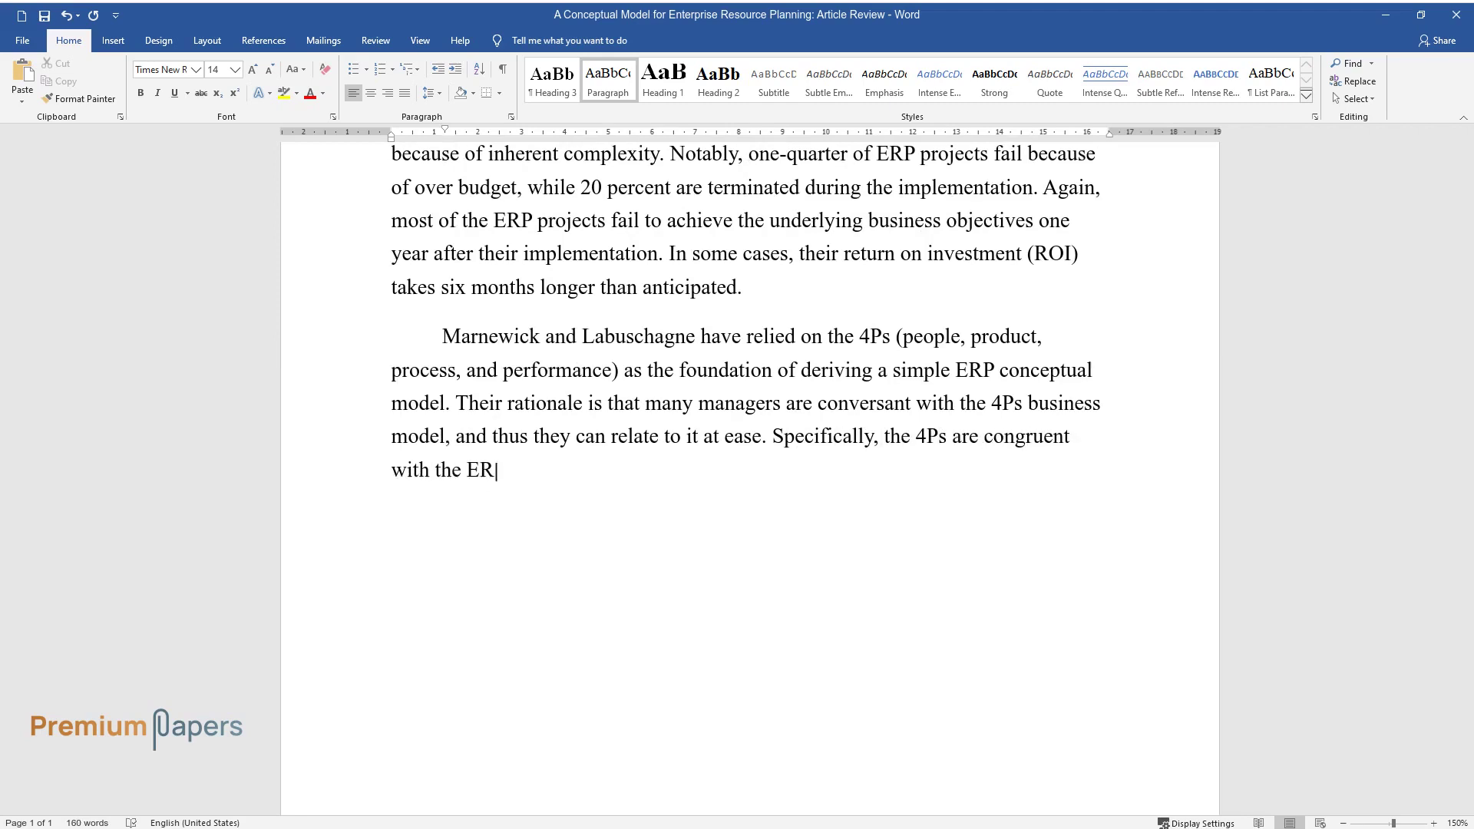
pyautogui.write("P system's four elements. In p")
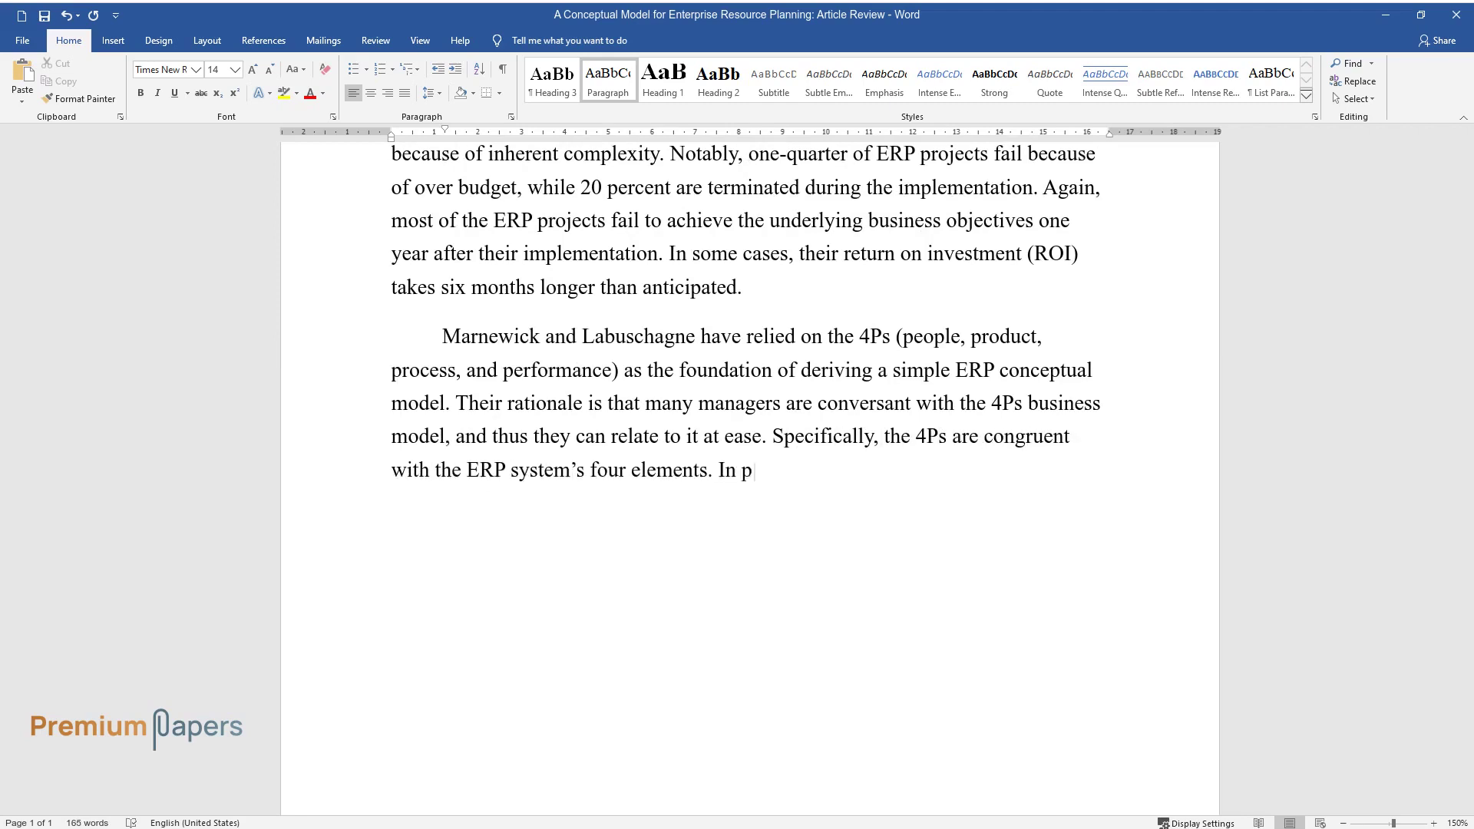
pyautogui.write('articular, these parts include ')
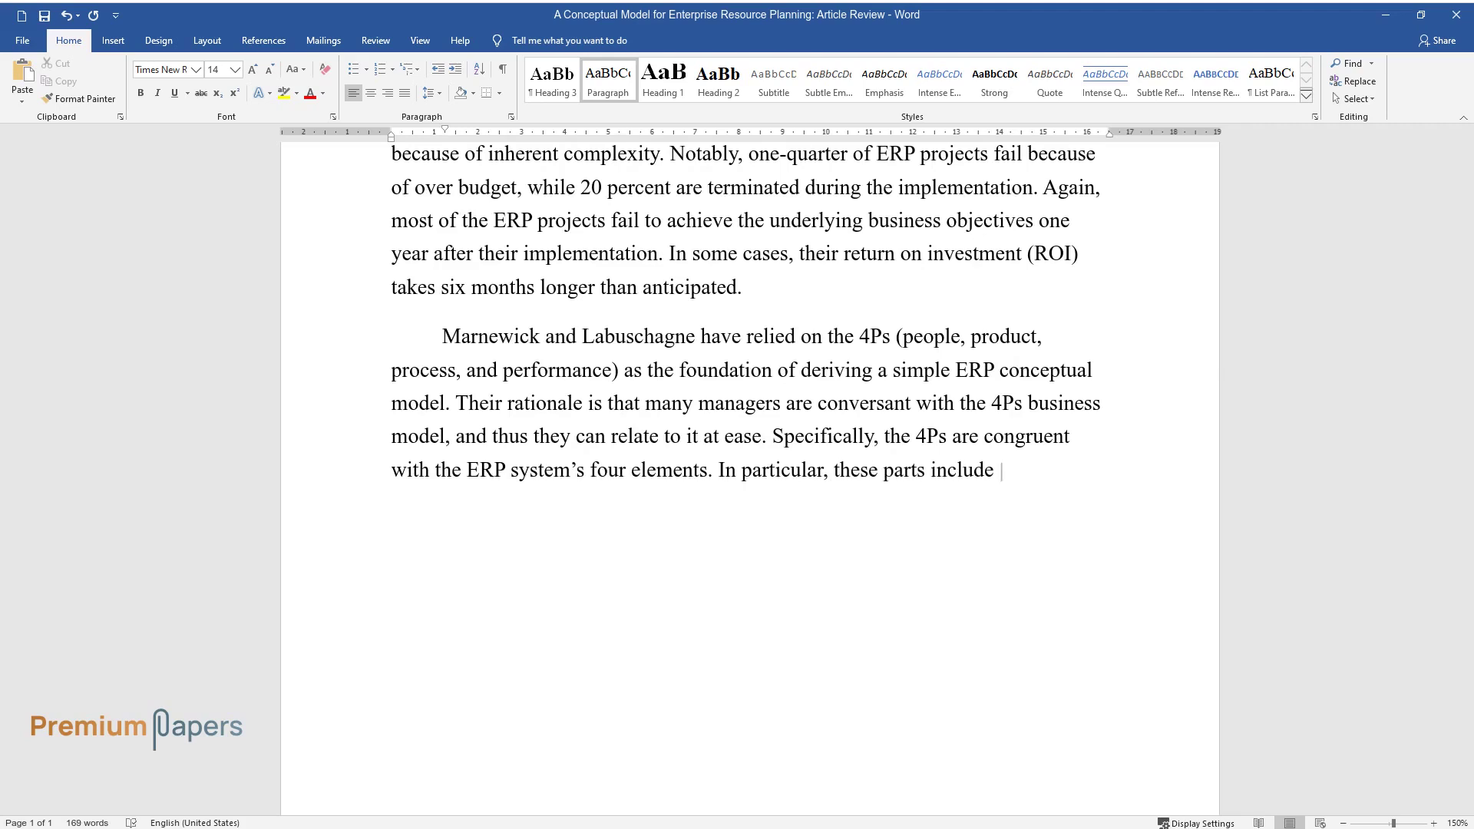
pyautogui.write('software, process flow, change ')
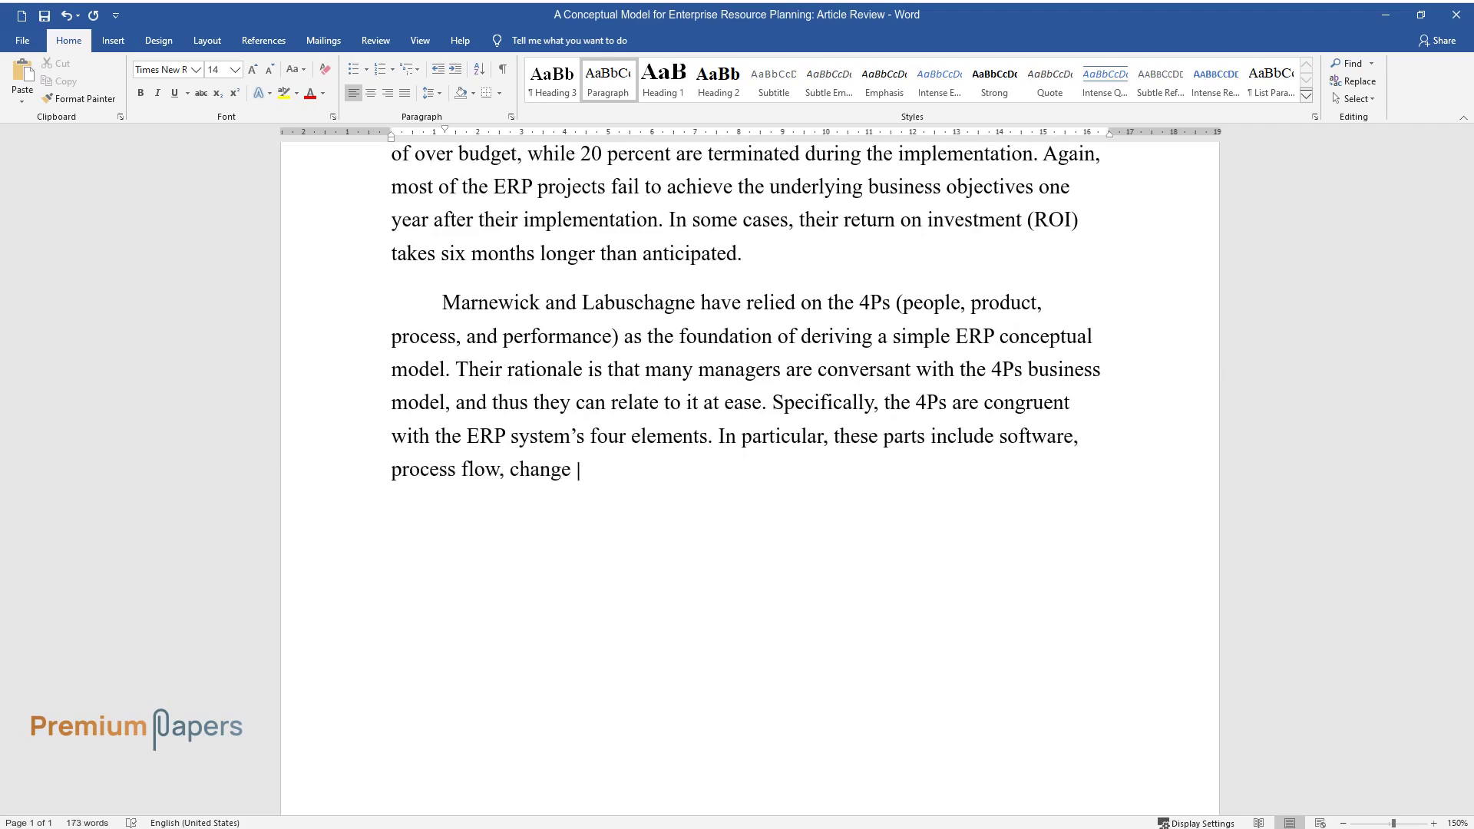
pyautogui.write('management, and customer minds')
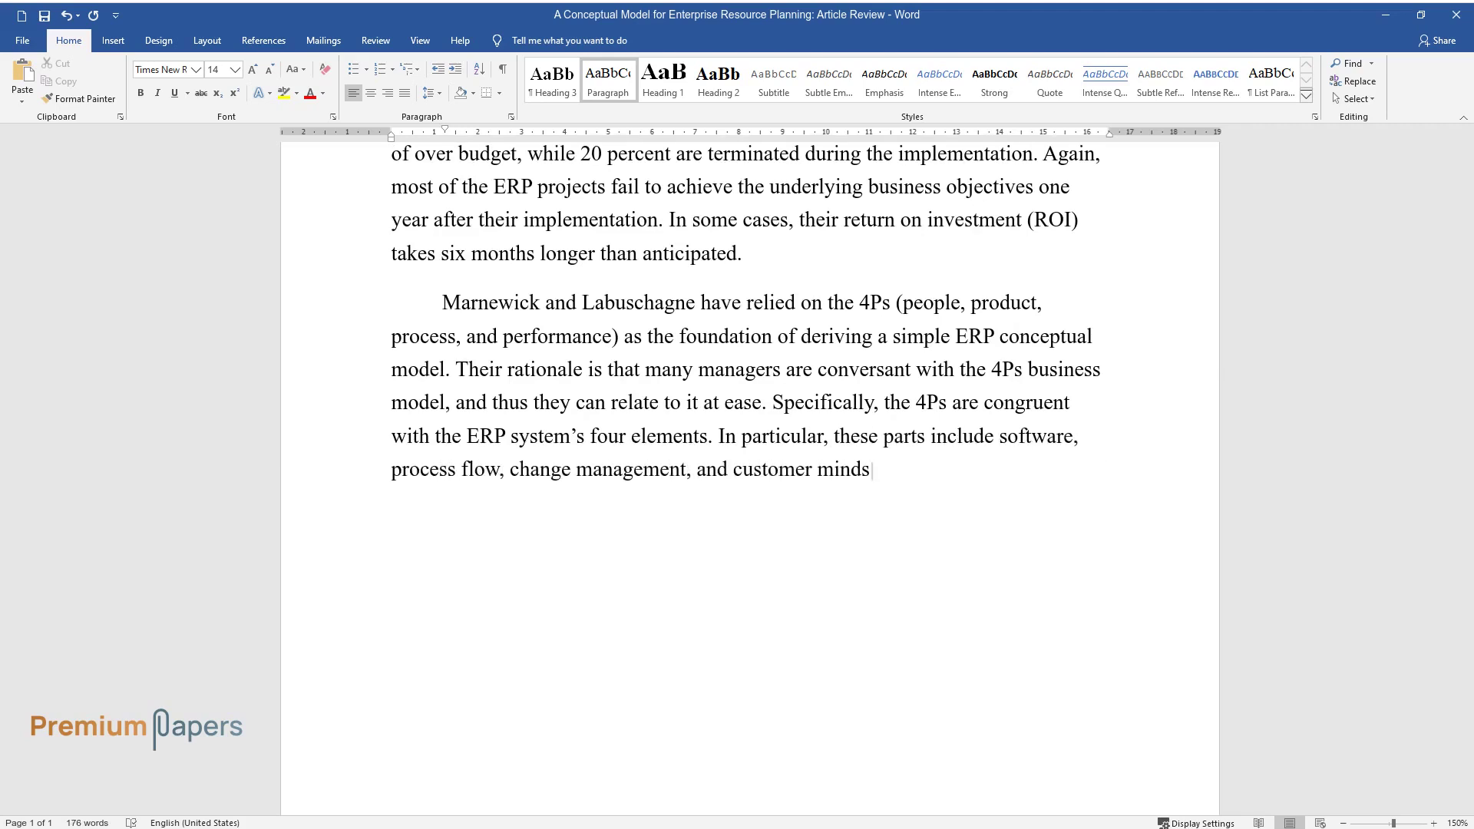
pyautogui.write('et. Besides, the methodology is included as the')
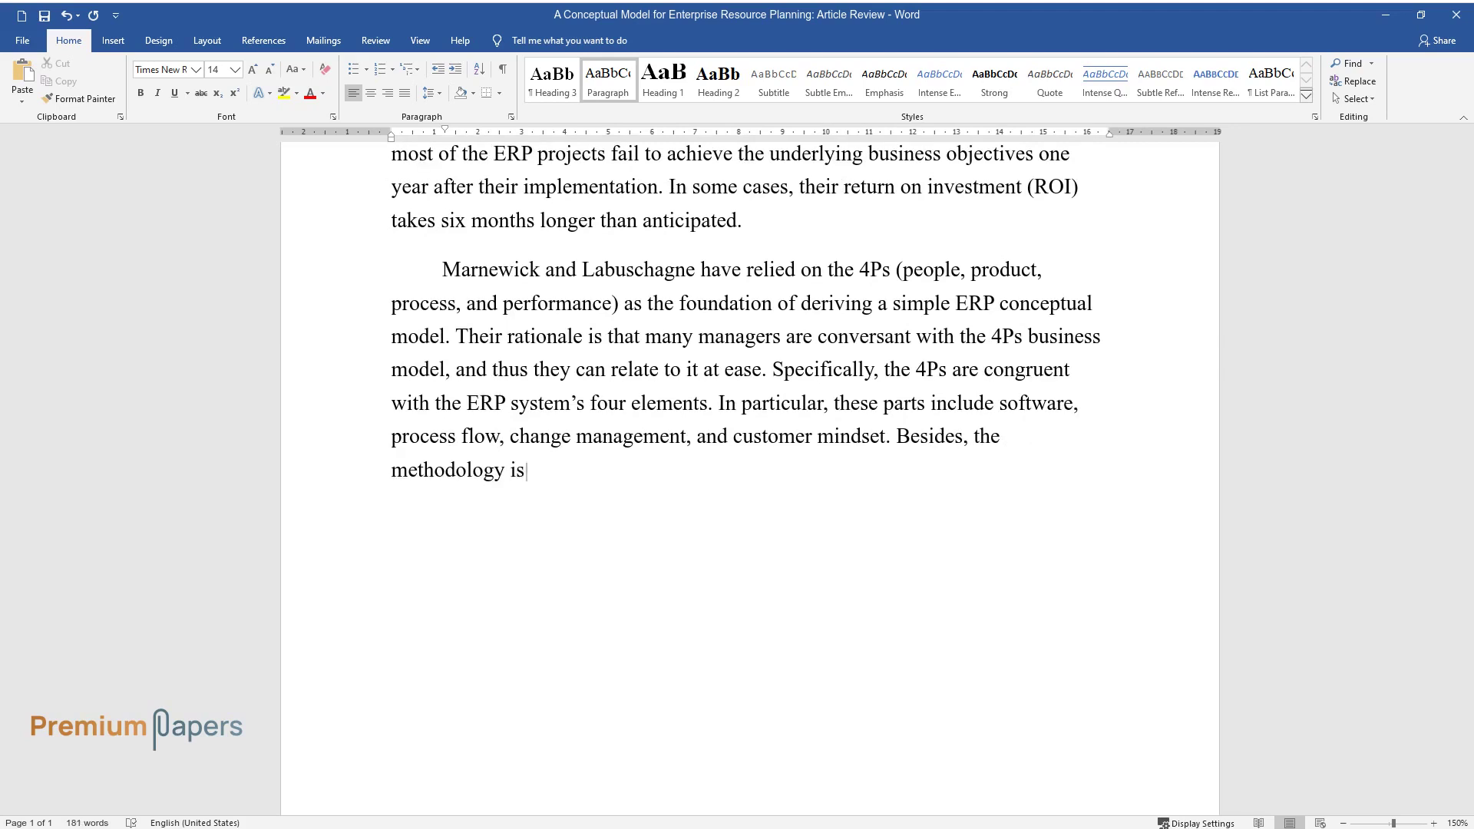
pyautogui.write(' fifth element.')
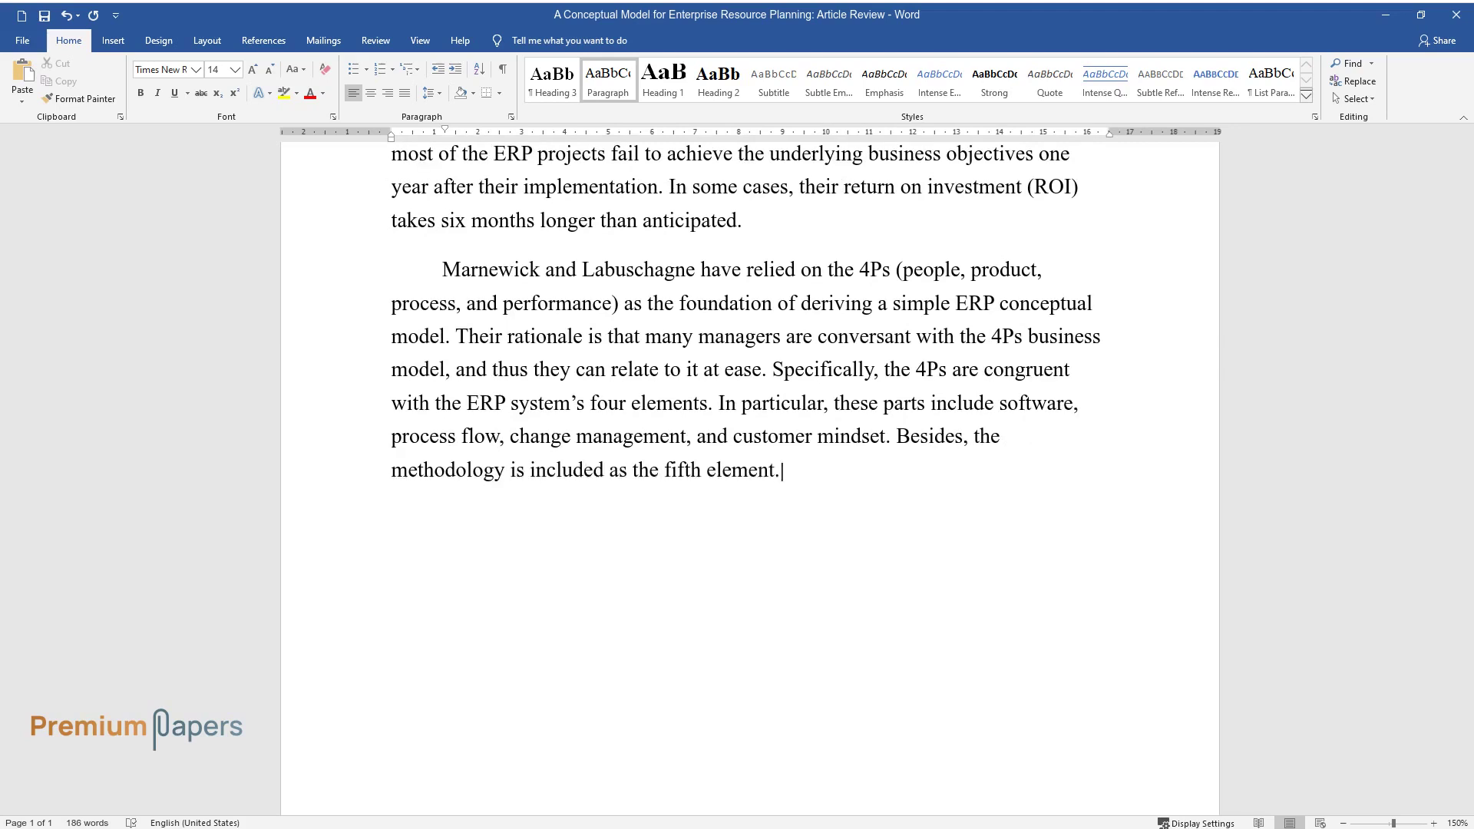
pyautogui.write(' Notably, the methodology encl')
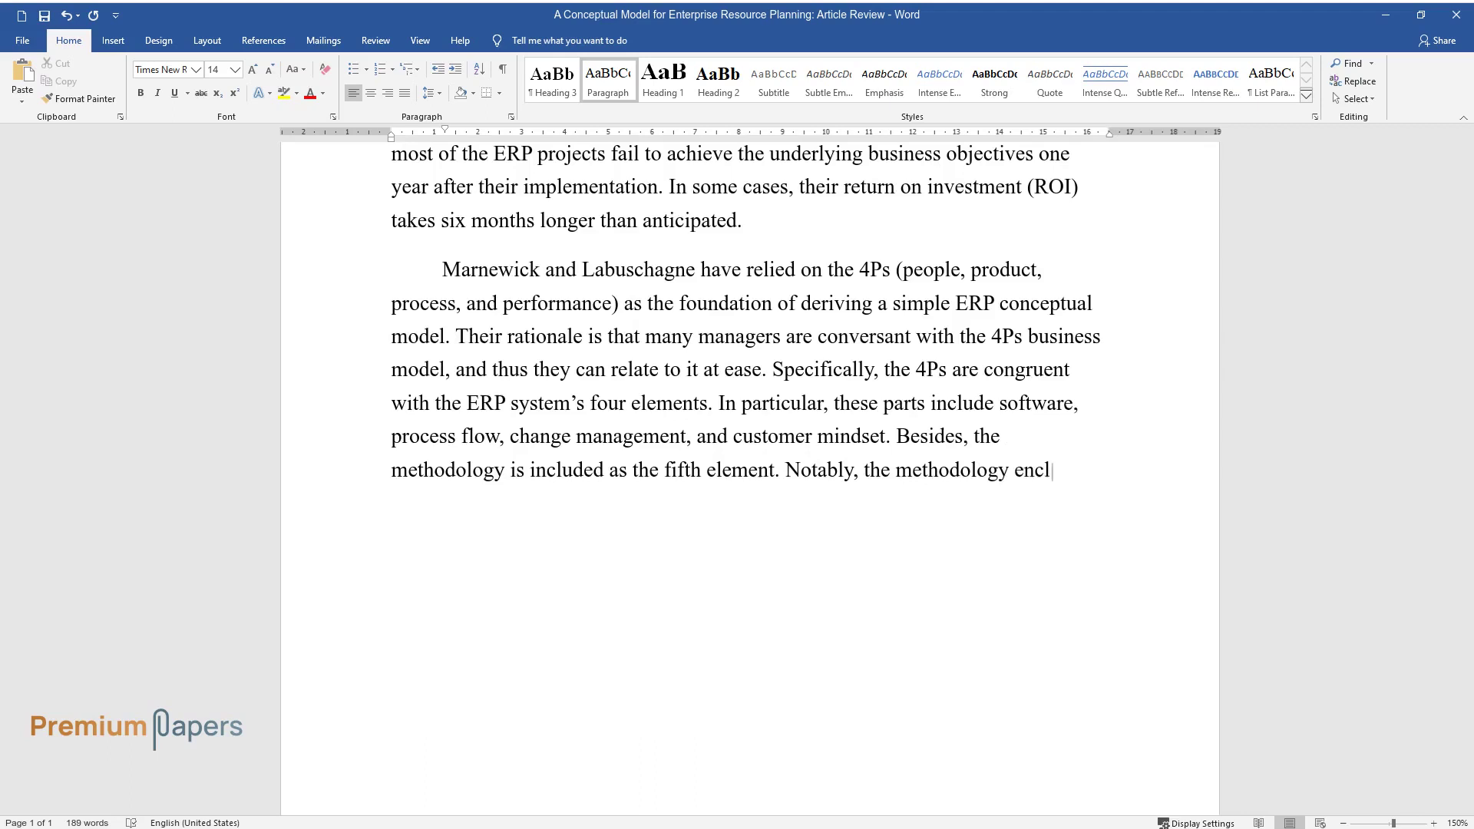
pyautogui.write('oses the four elements to make s')
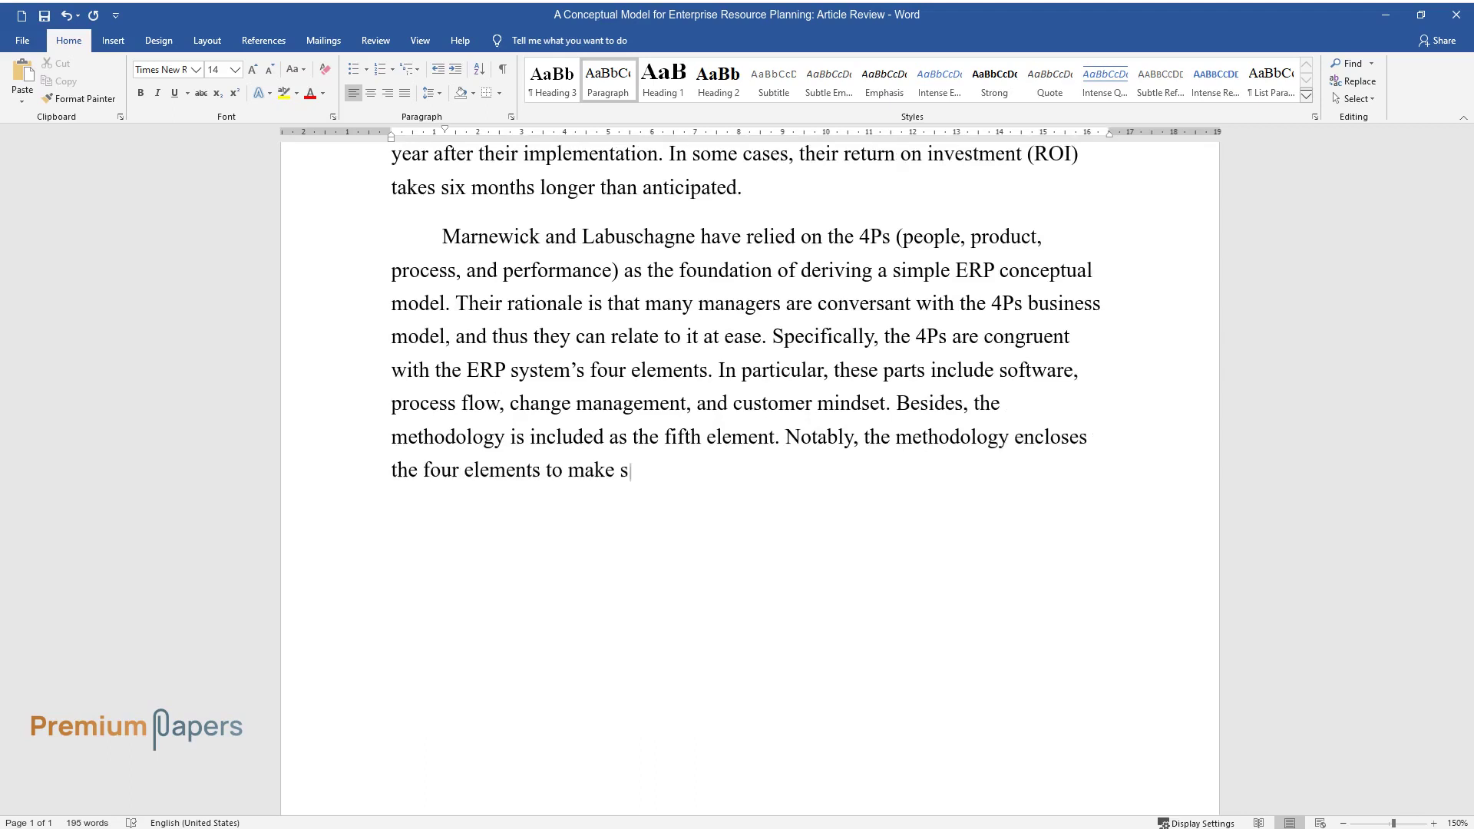
pyautogui.write('ure that they are assimilated ')
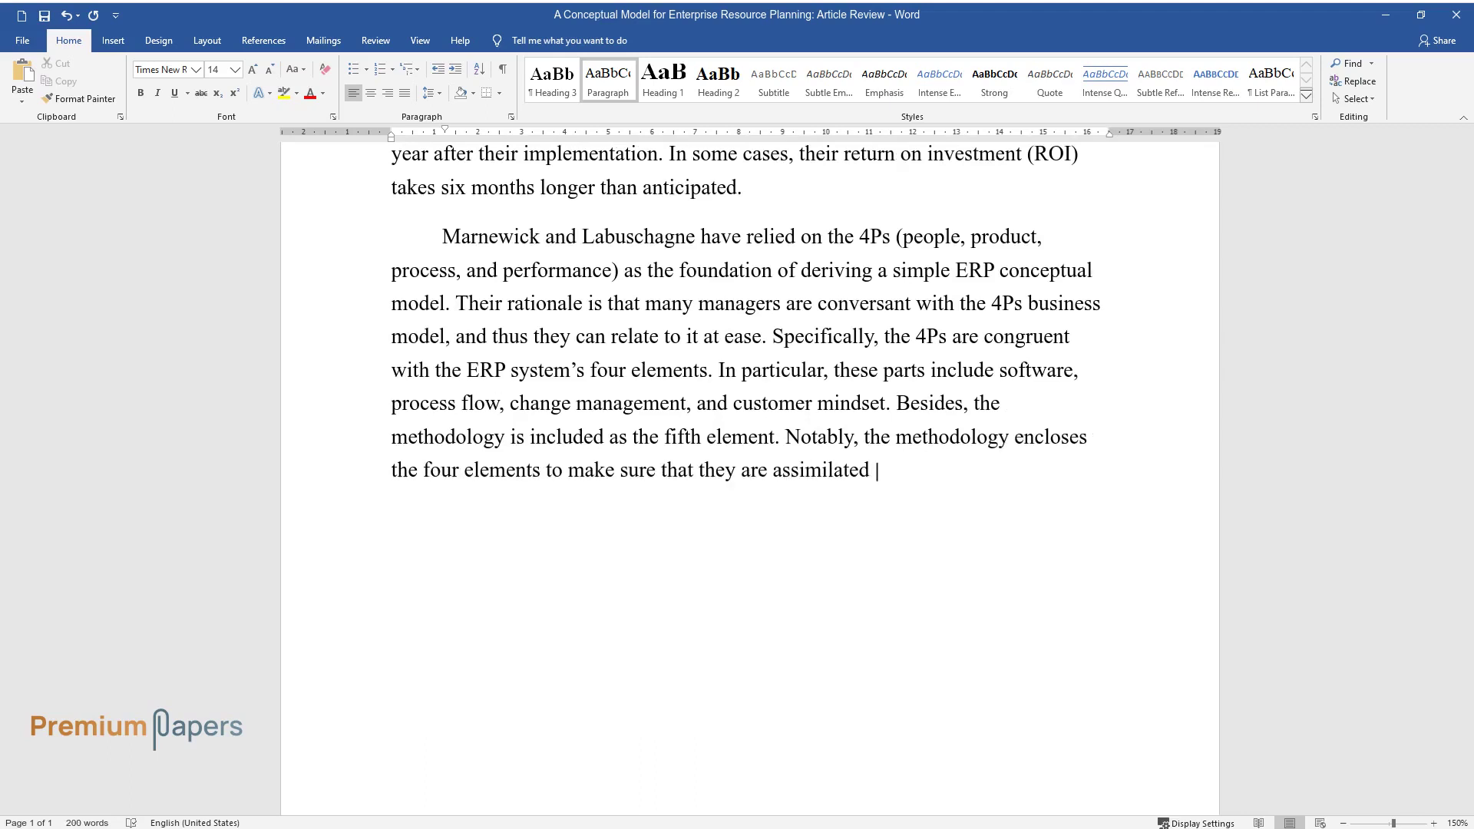
pyautogui.write('and implemented properly.')
pyautogui.press('Return')
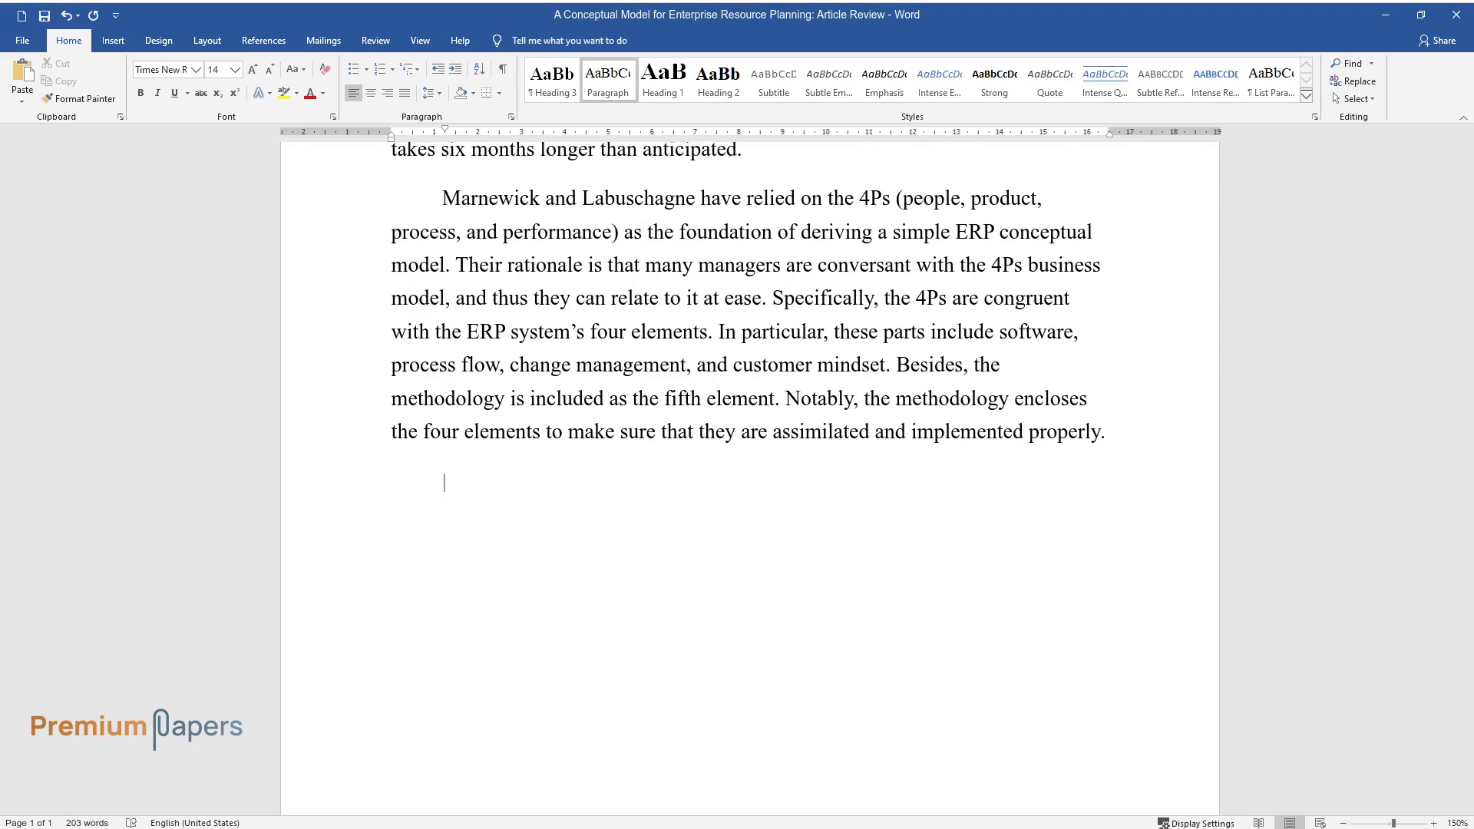
# Step: Write the findings paragraph, ending 'scope of ERP projects.', then type the 'Strengths and Weaknesses' heading
pyautogui.write('The findings of the')
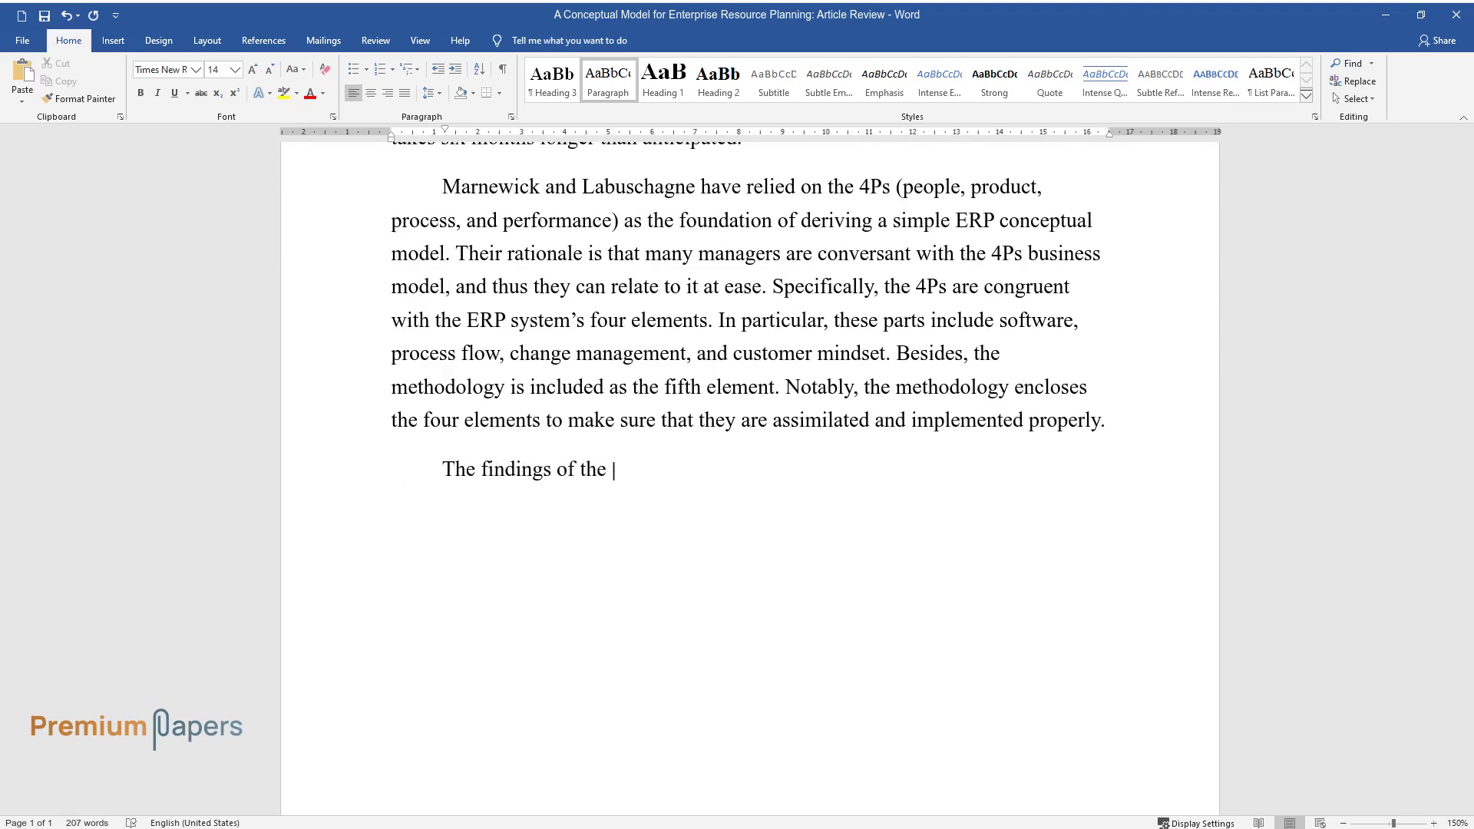
pyautogui.write(' article demonstrate that ERP syst')
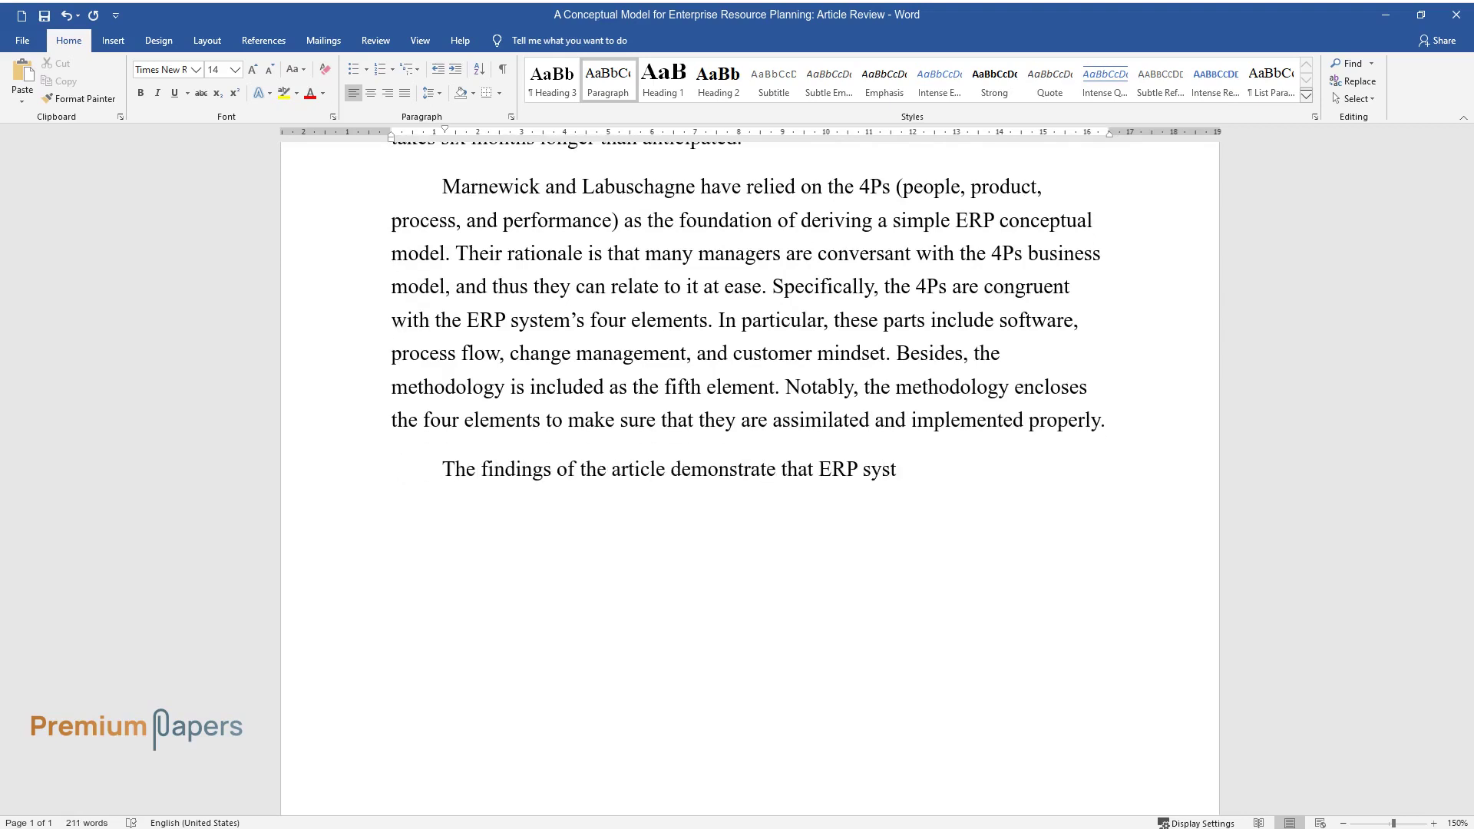
pyautogui.write('ems are not mere software. Thus,')
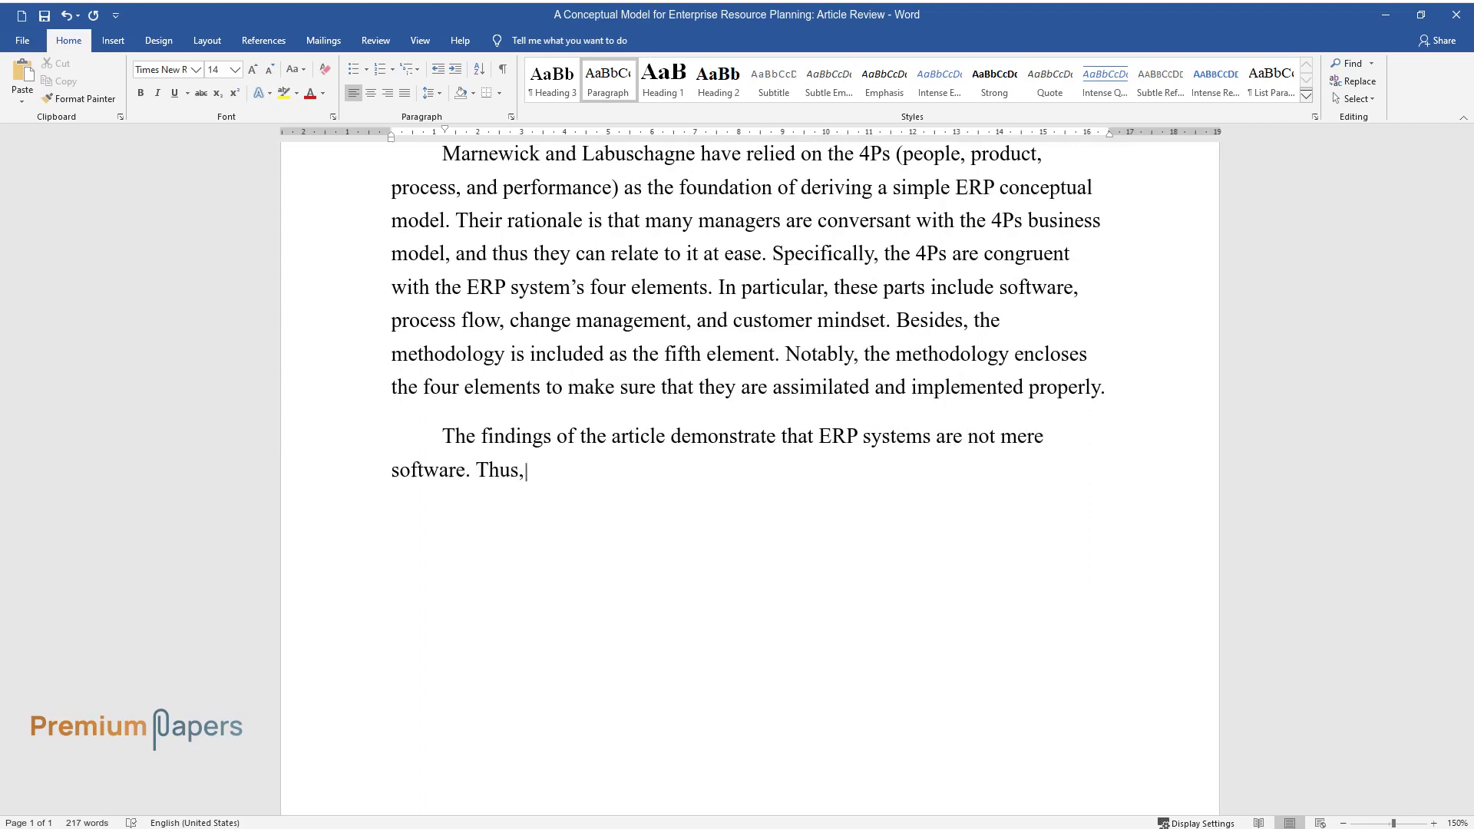
pyautogui.write(' unless apparent knowledge exist')
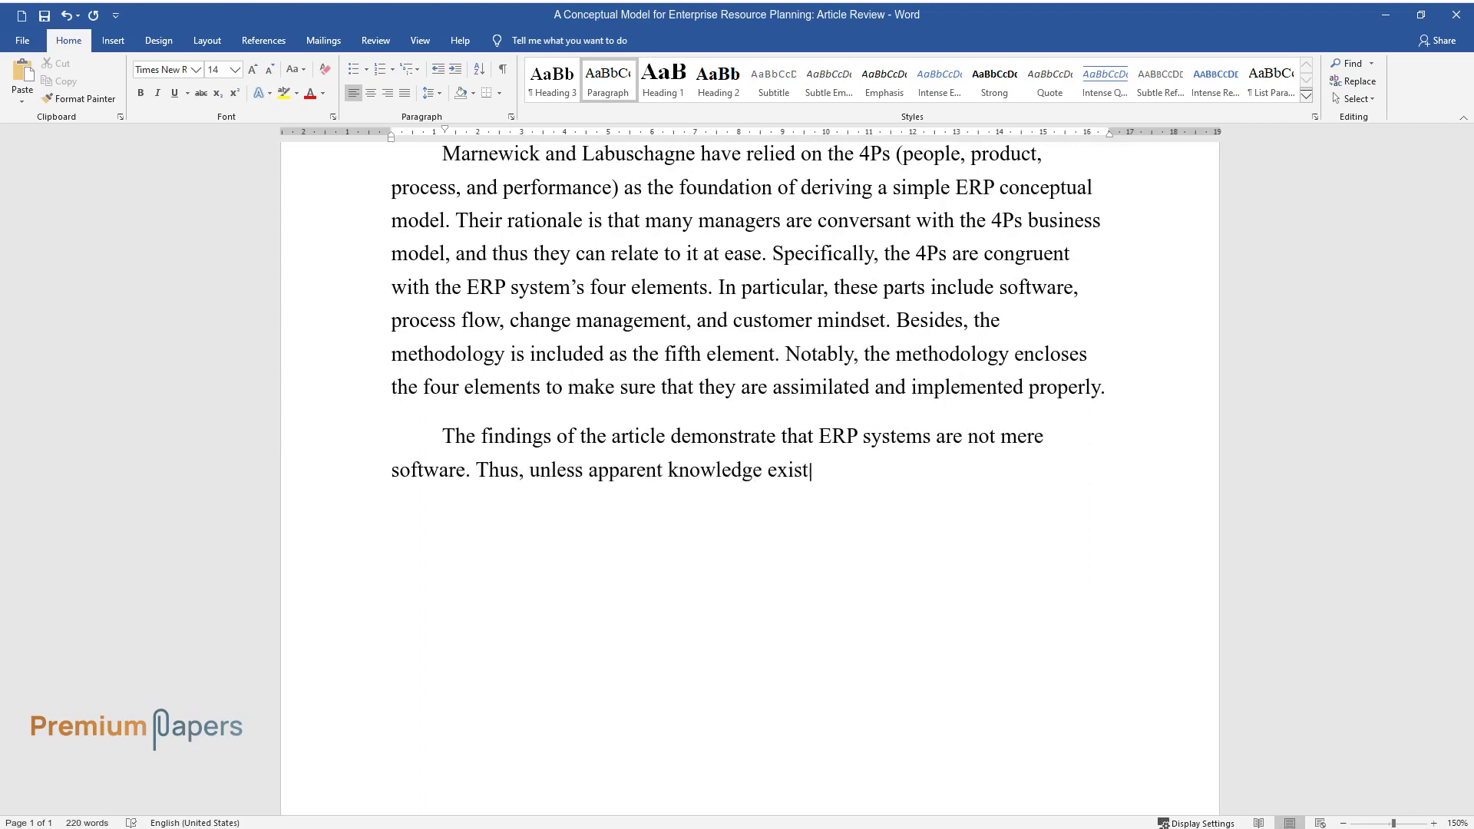
pyautogui.write('s regarding different segments o')
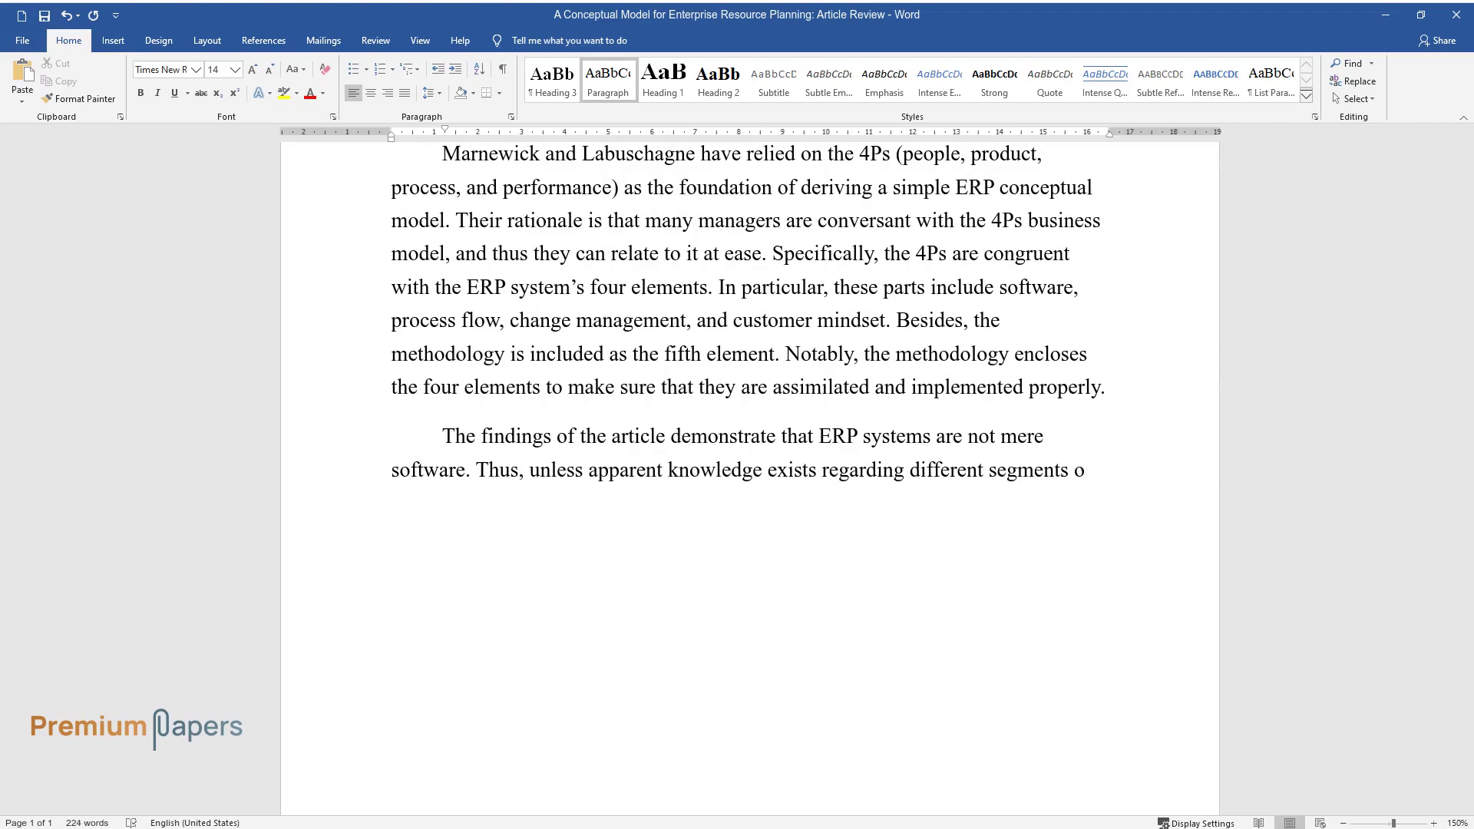
pyautogui.write('f ERP and their respective integr')
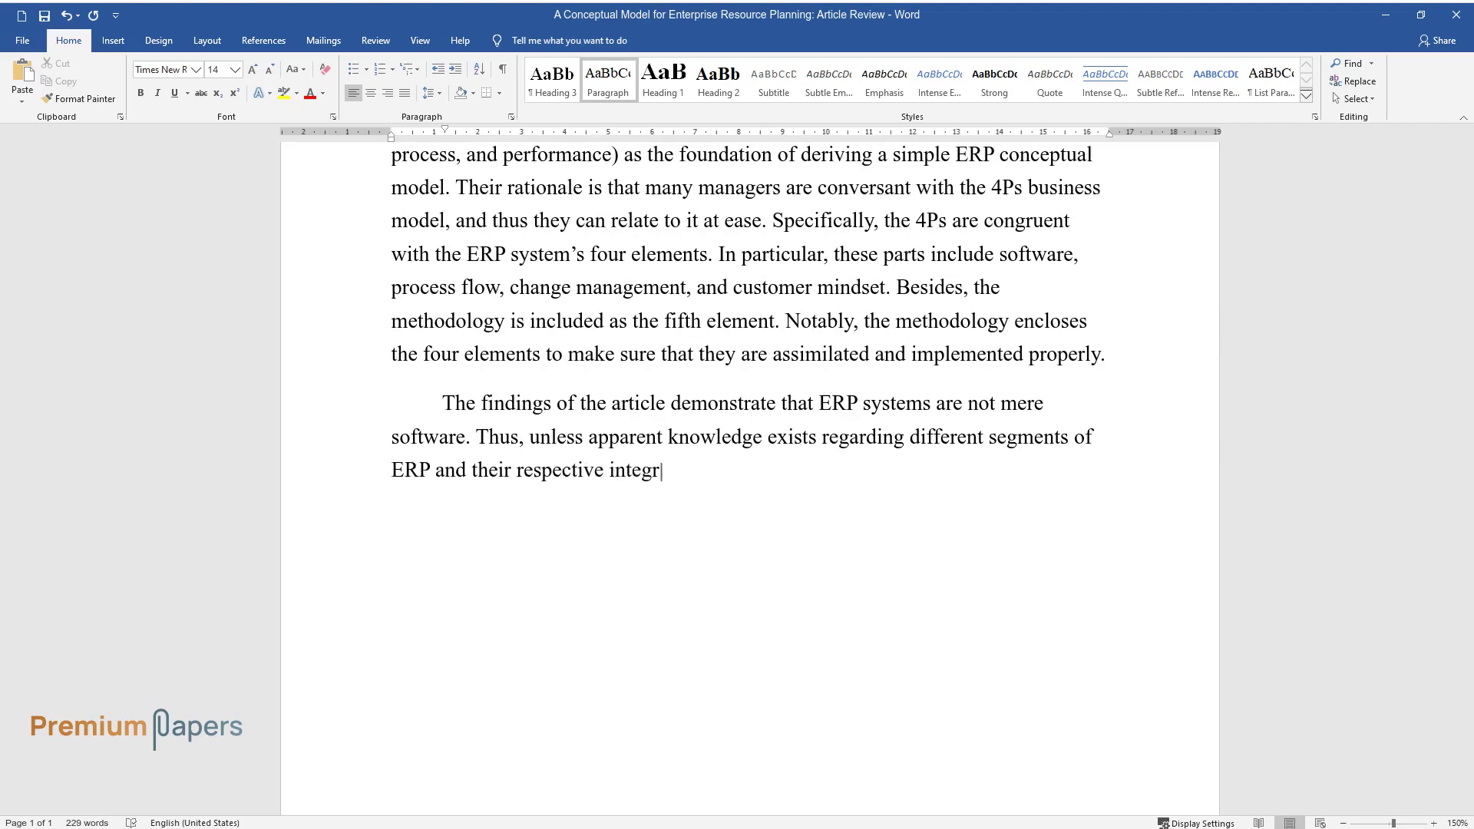
pyautogui.write('ation, their related projects wi')
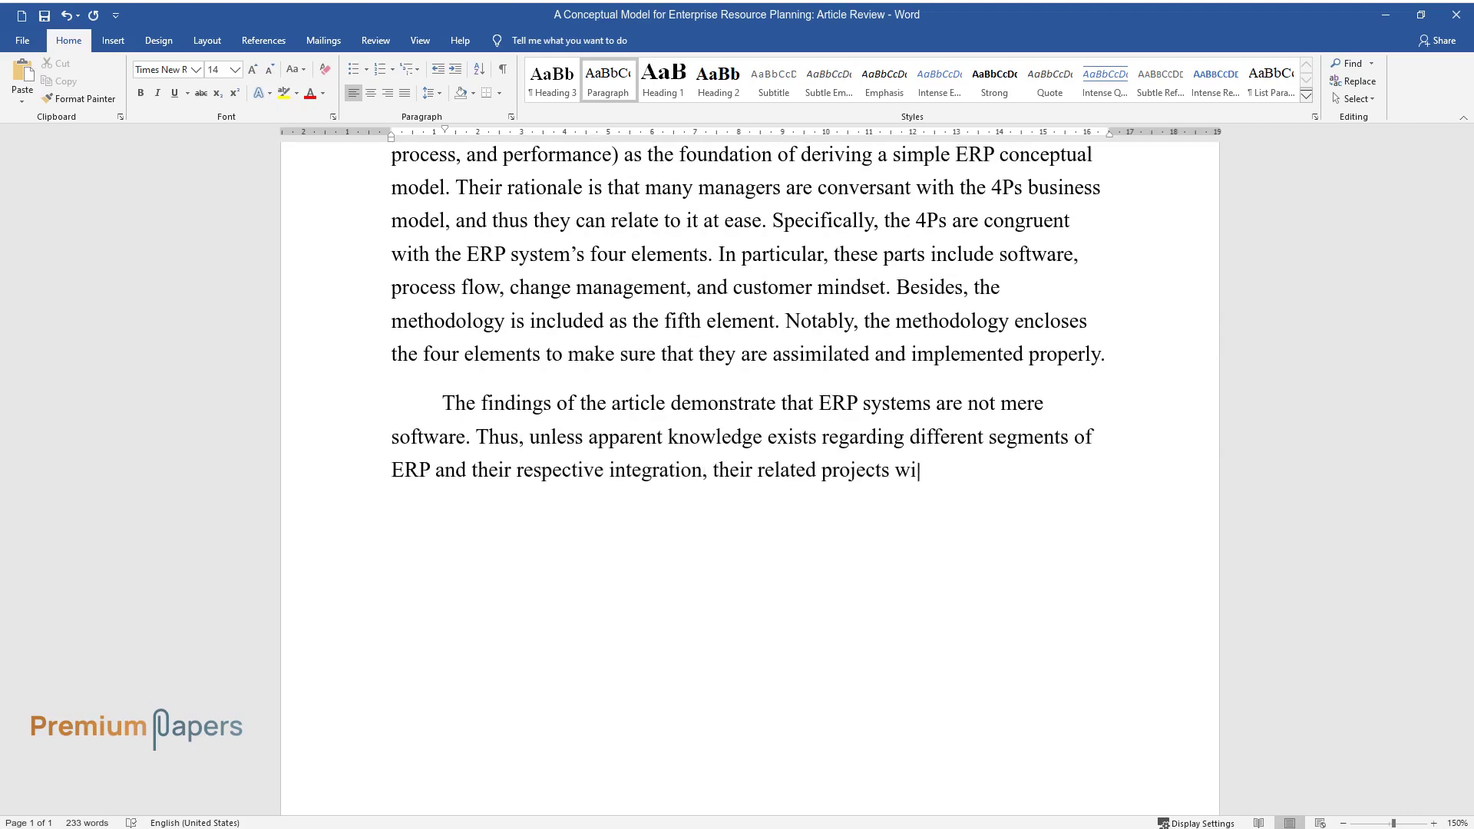
pyautogui.write('ll continue to be characterized')
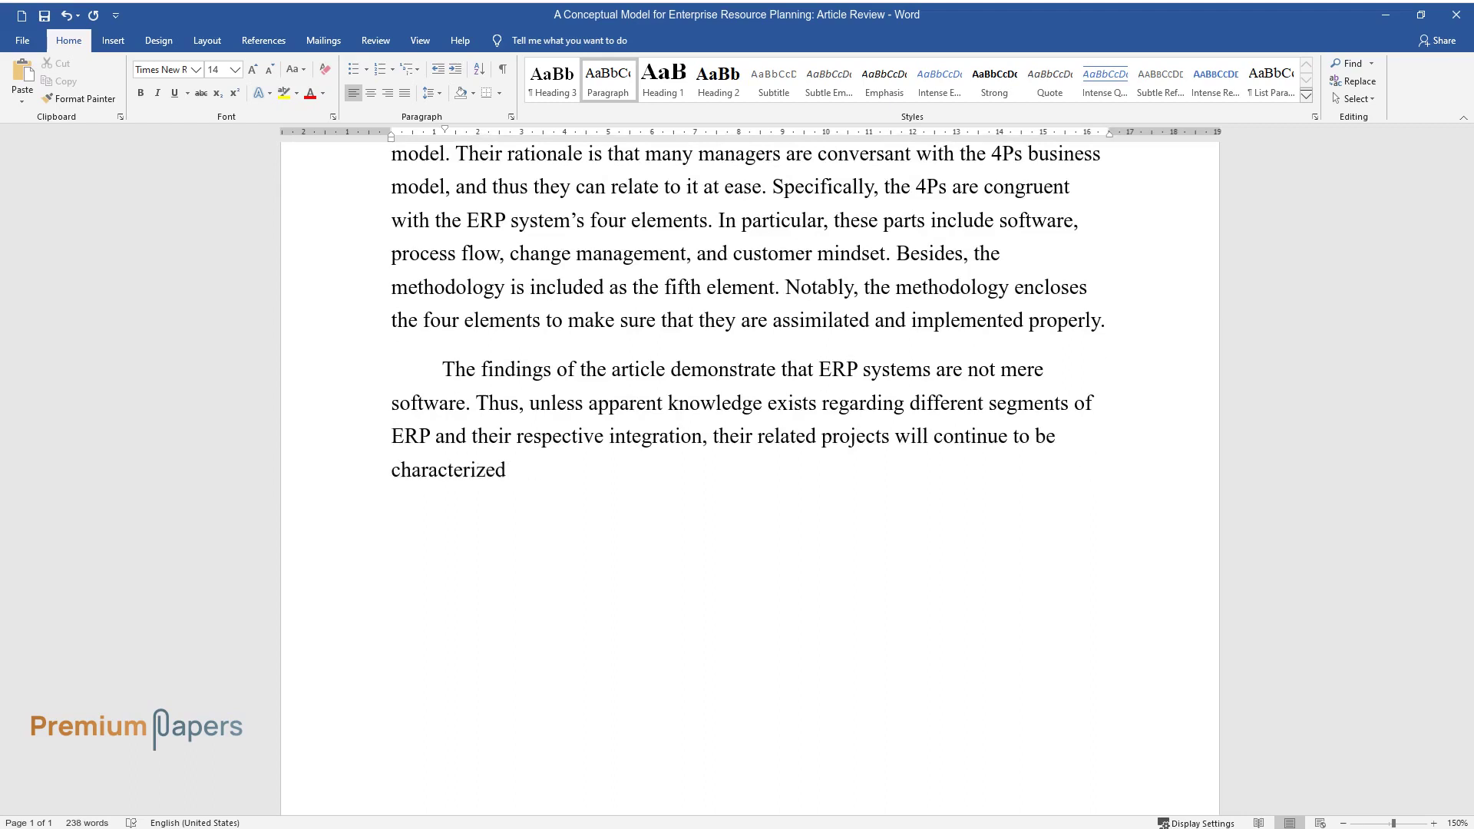
pyautogui.write(' by failure, termination during i')
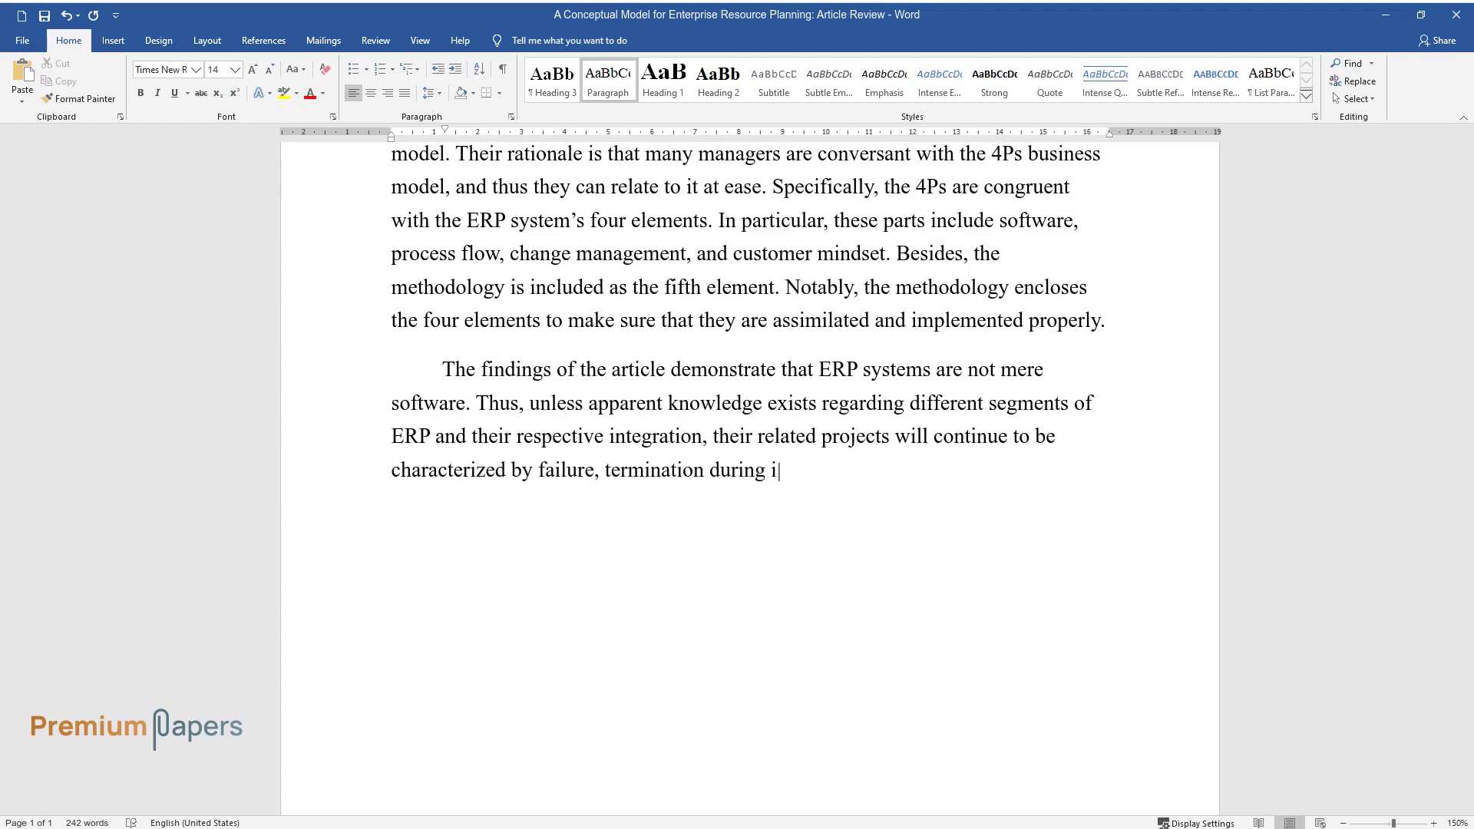
pyautogui.write('mplementation, over budget, and d')
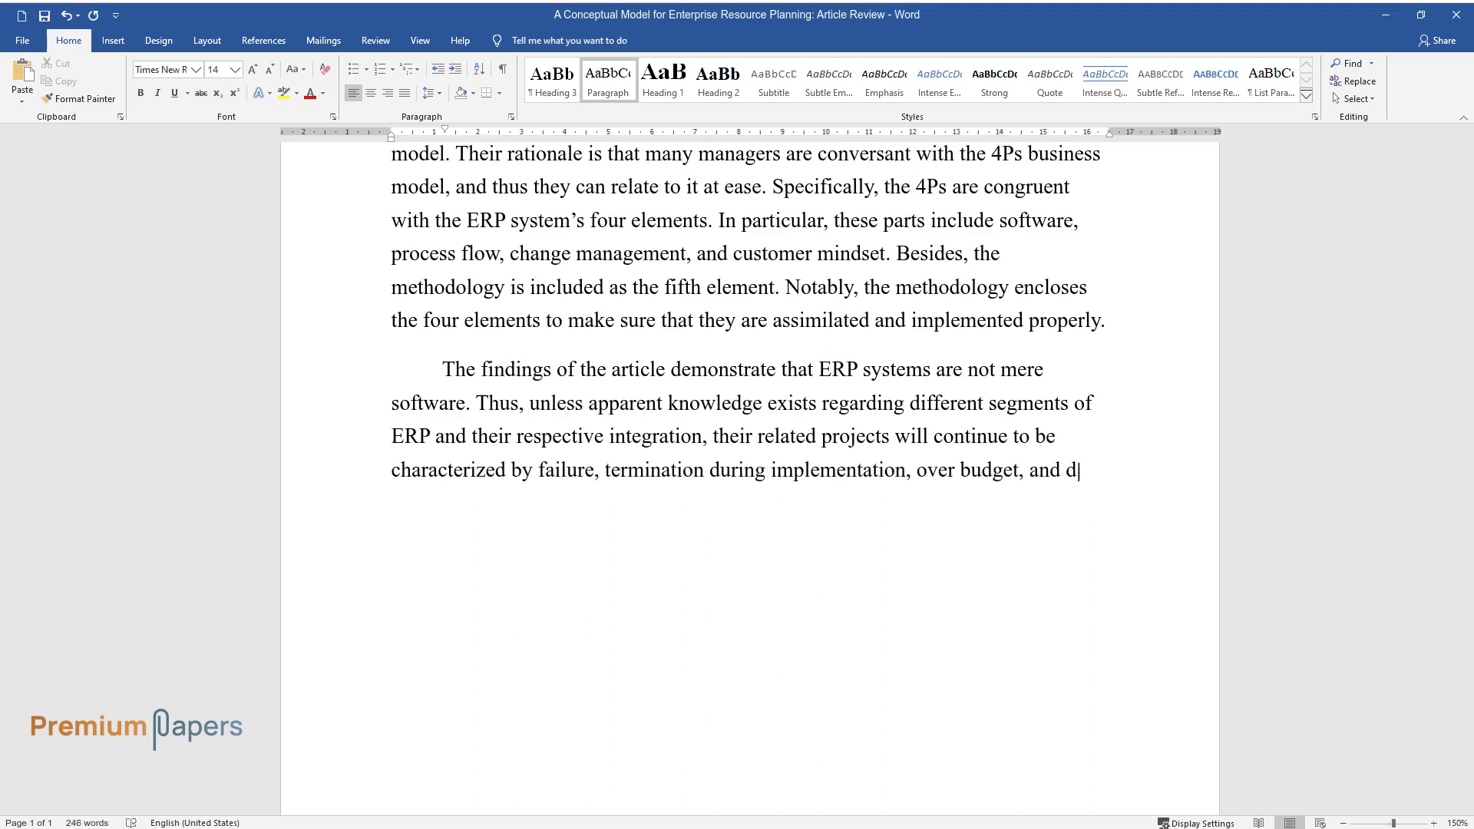
pyautogui.write('elayed ROI. Mainly, the simplifi')
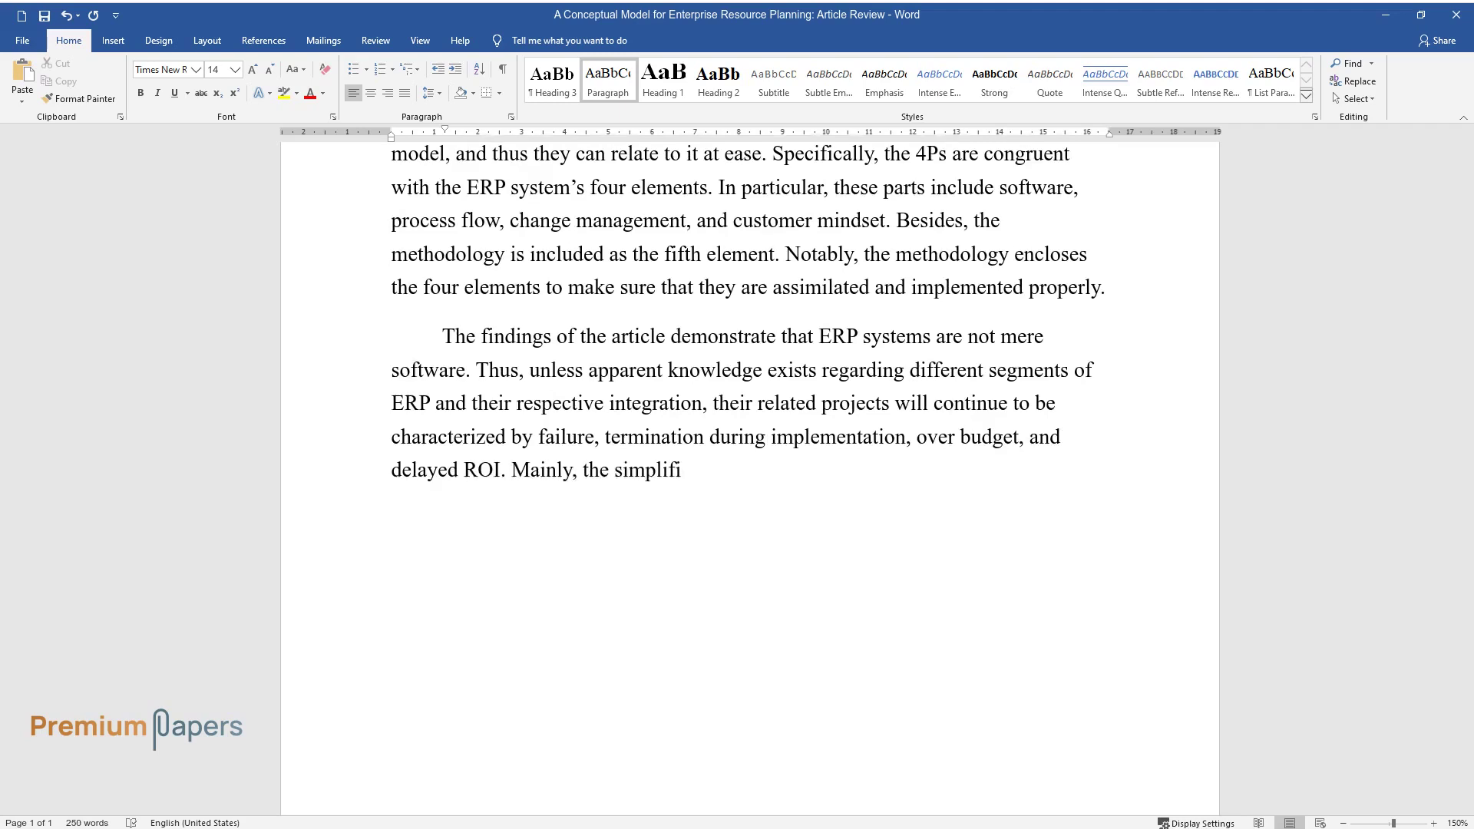
pyautogui.write('ed model helps in the determinat')
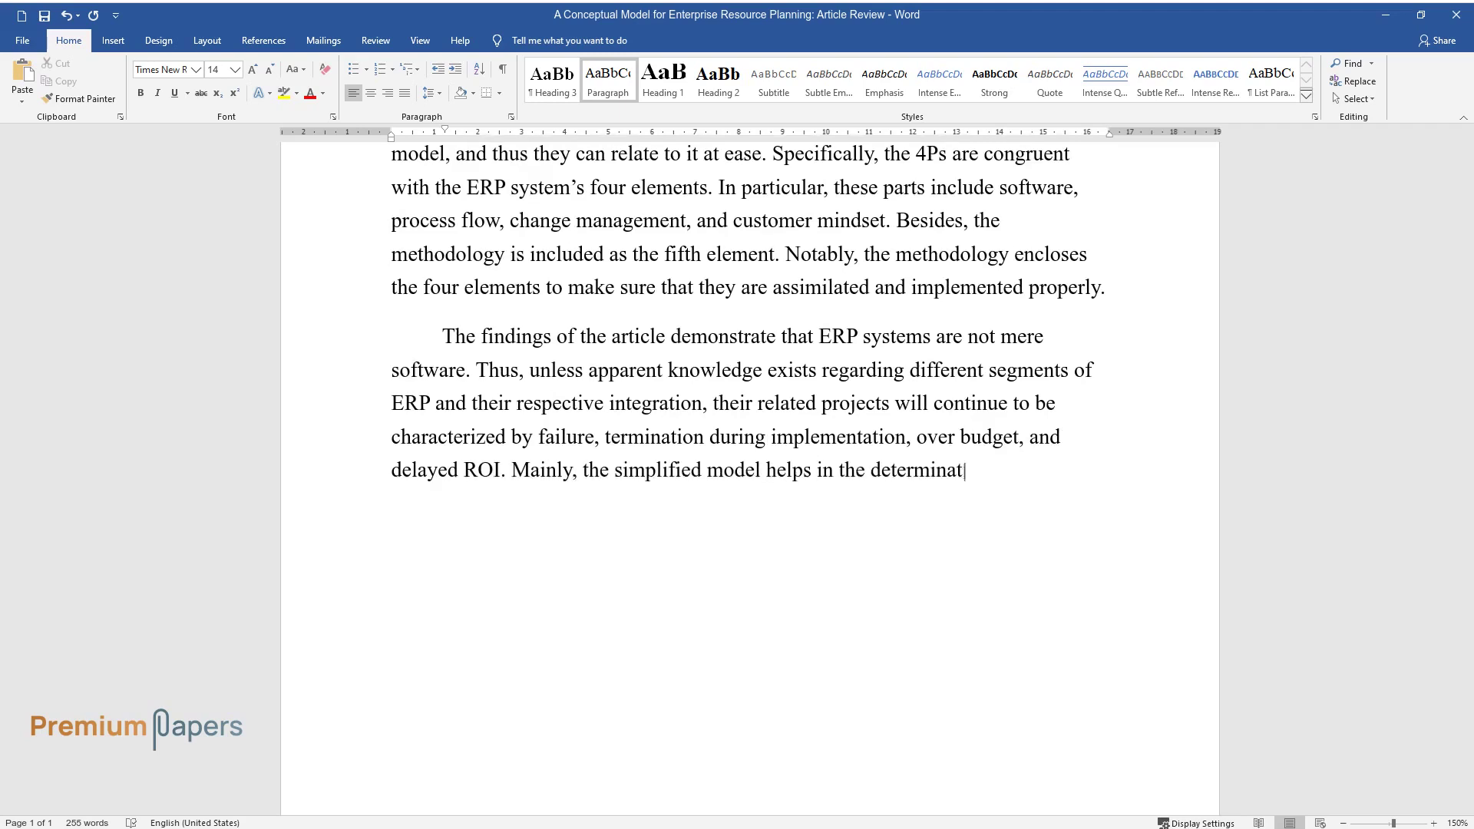
pyautogui.write('ion of the scope of ERP projects.')
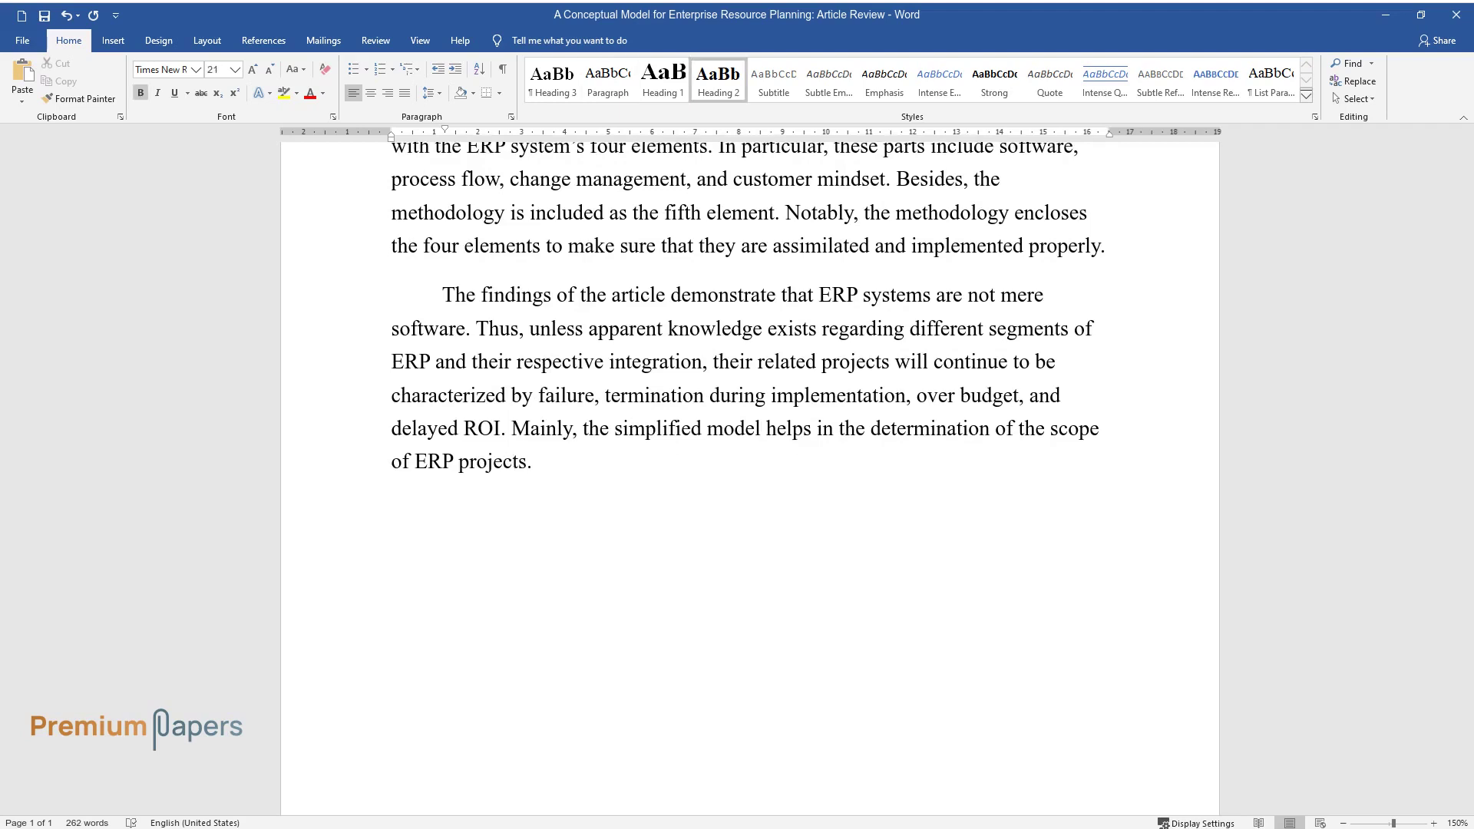
pyautogui.press('Return')
pyautogui.write('Strengths ')
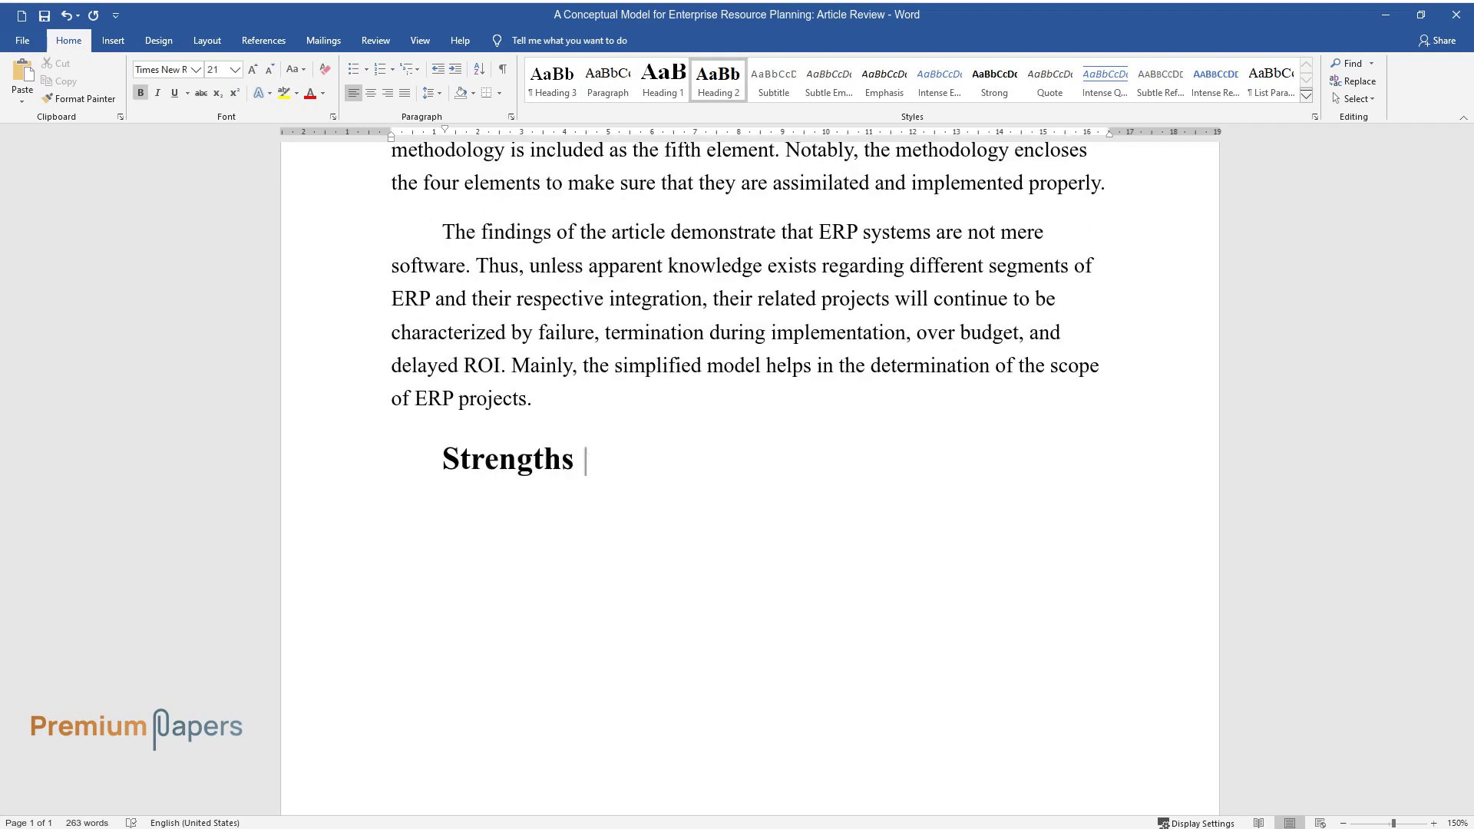
pyautogui.write('and Weaknessess')
# Step: Write the strengths paragraph, ending 'attention to all four elements.'
pyautogui.press('Return')
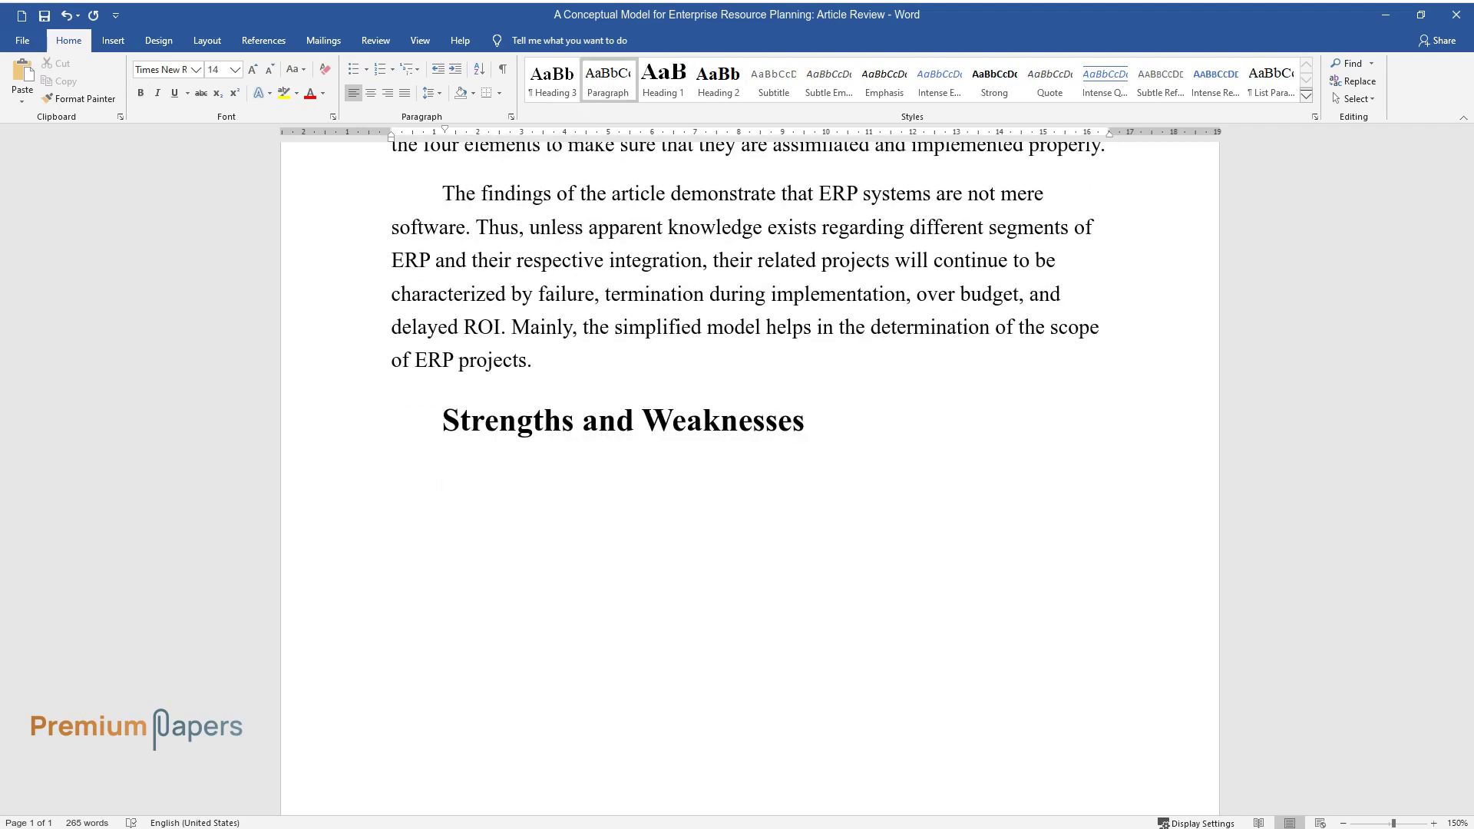
pyautogui.write('Numerous strengths and')
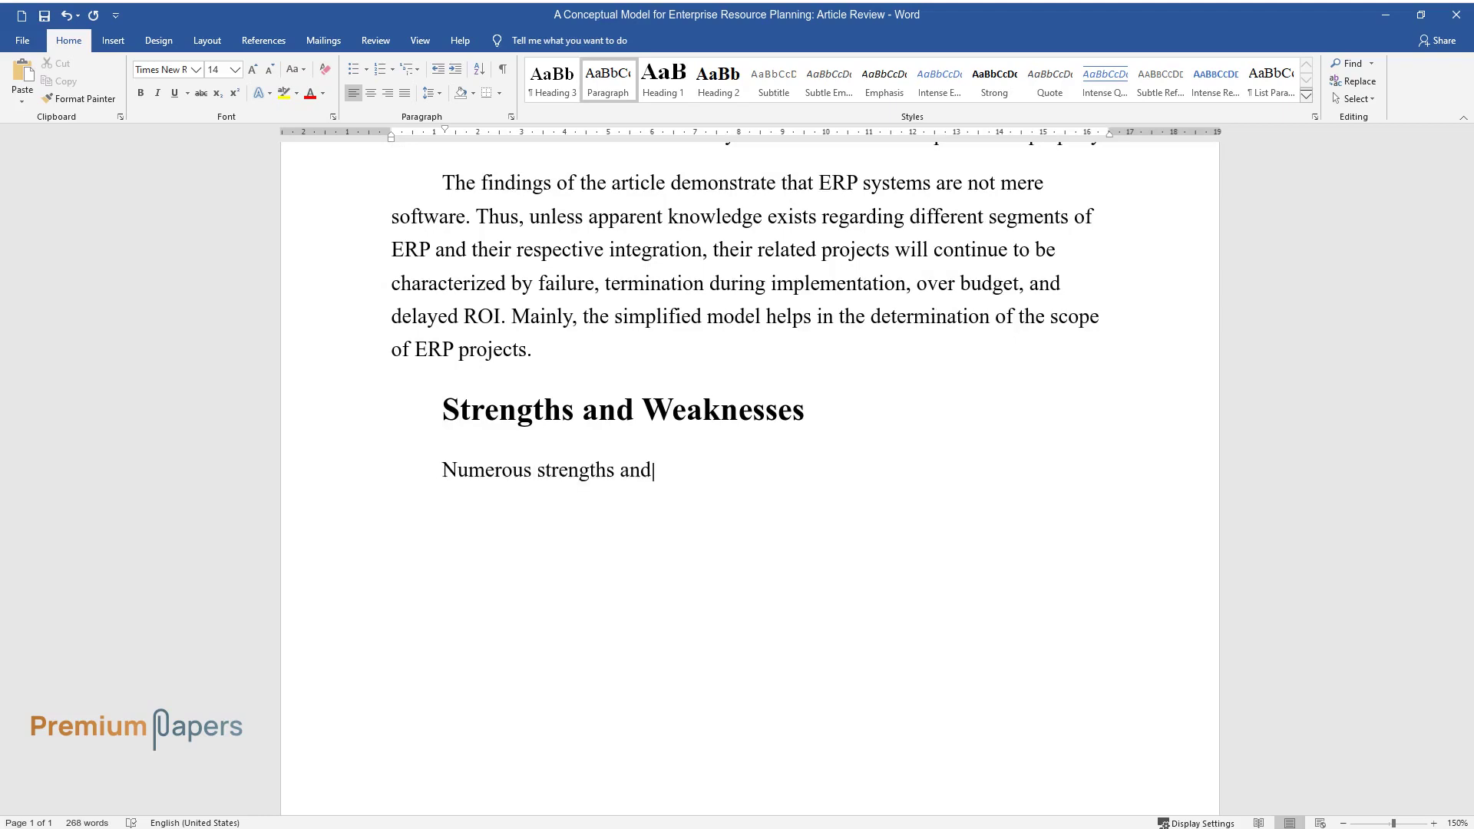
pyautogui.write(' weaknesses characterize the art')
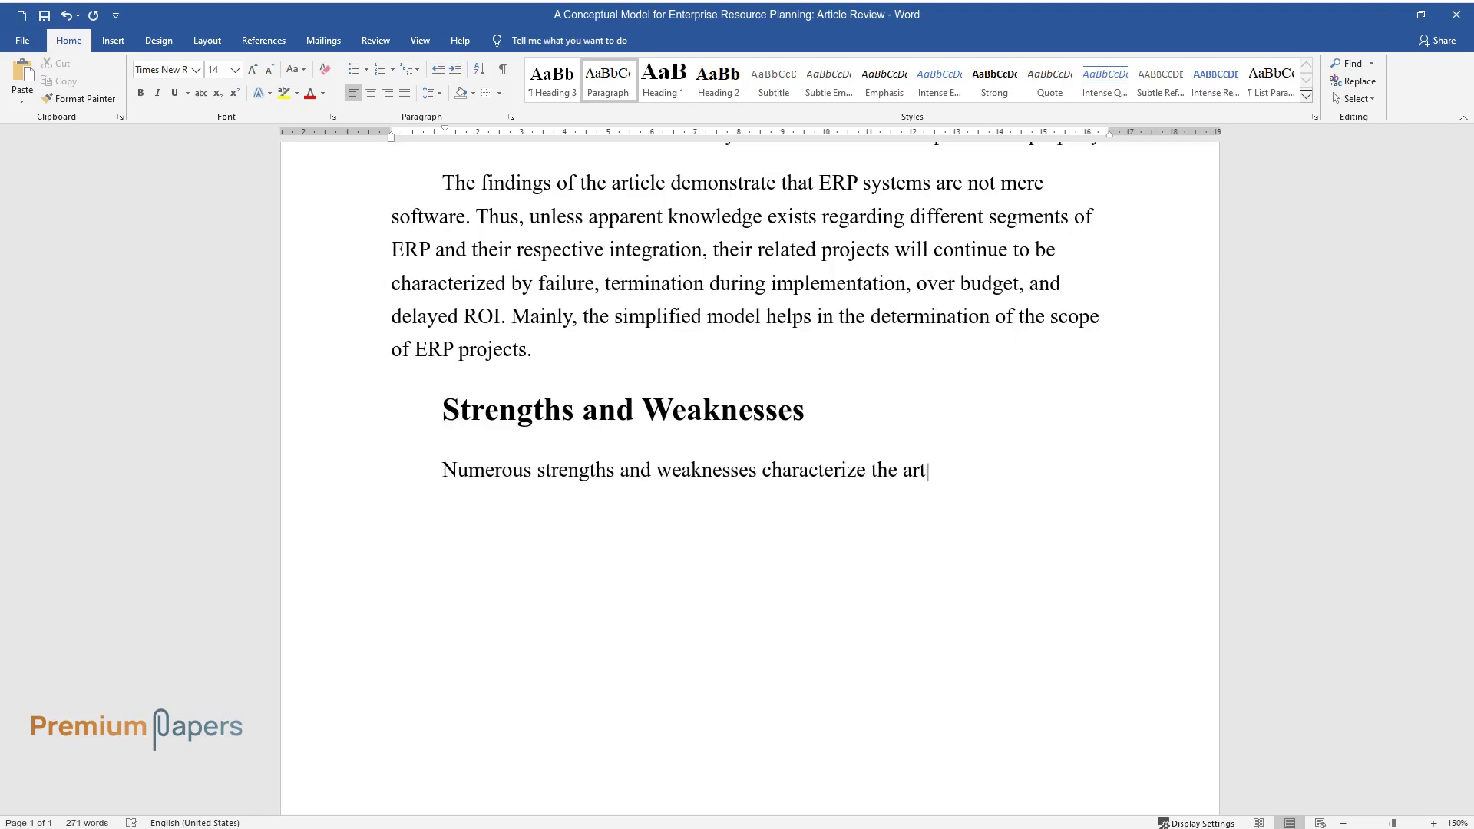
pyautogui.write('icle. On strengths, the article')
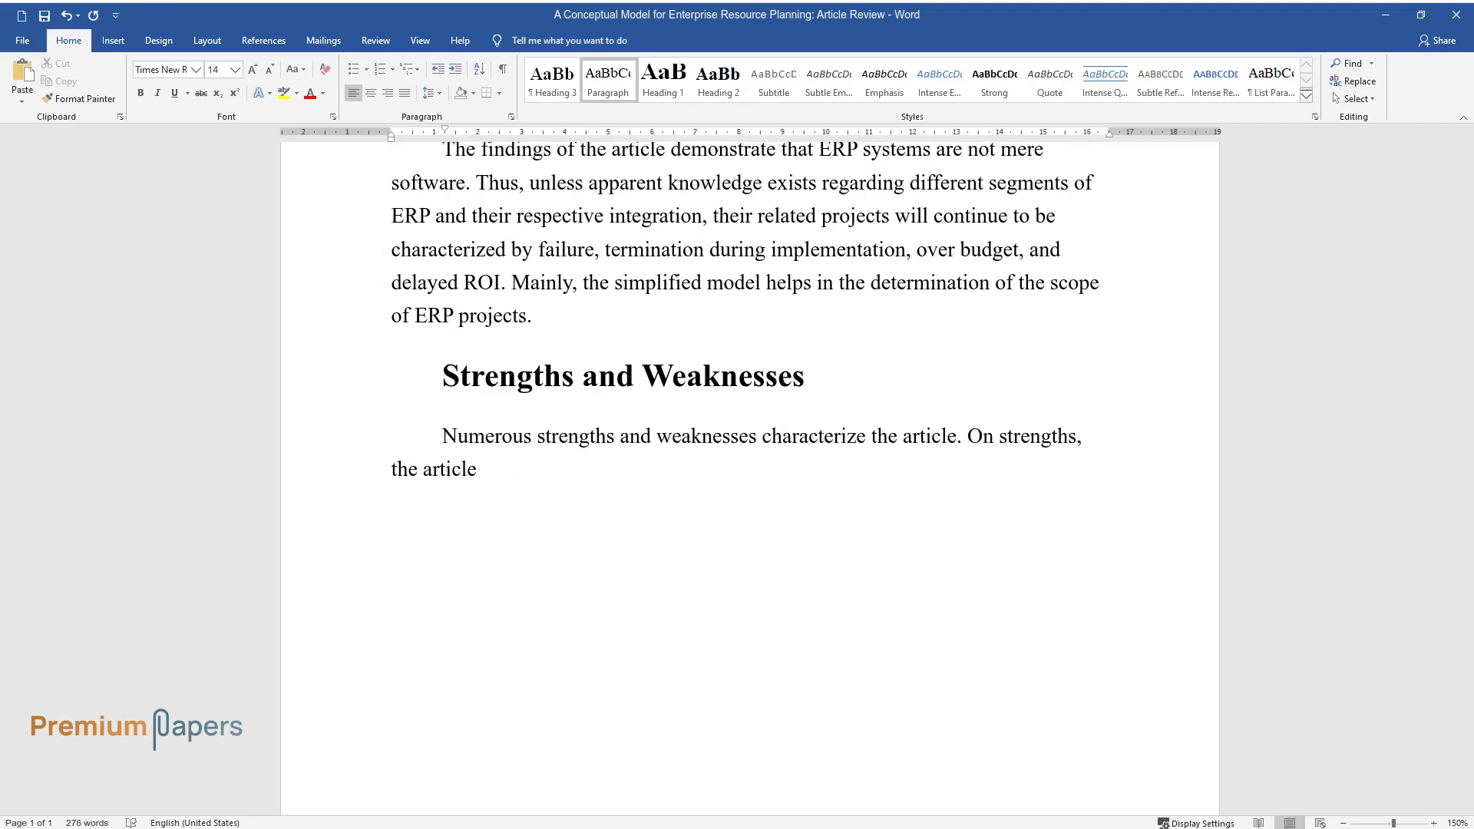
pyautogui.write(' is informative considering that')
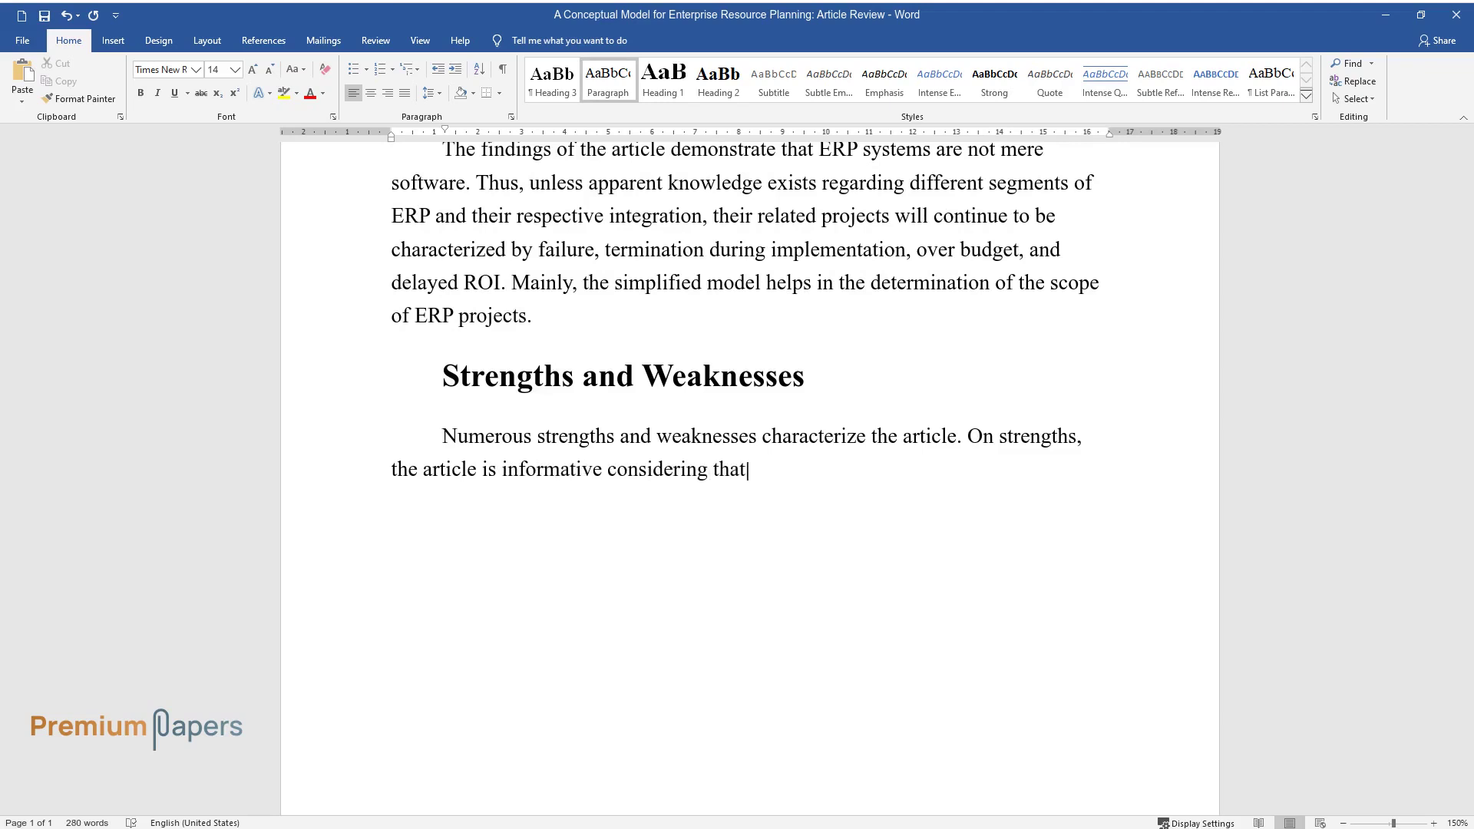
pyautogui.write(' the model developed by the auth')
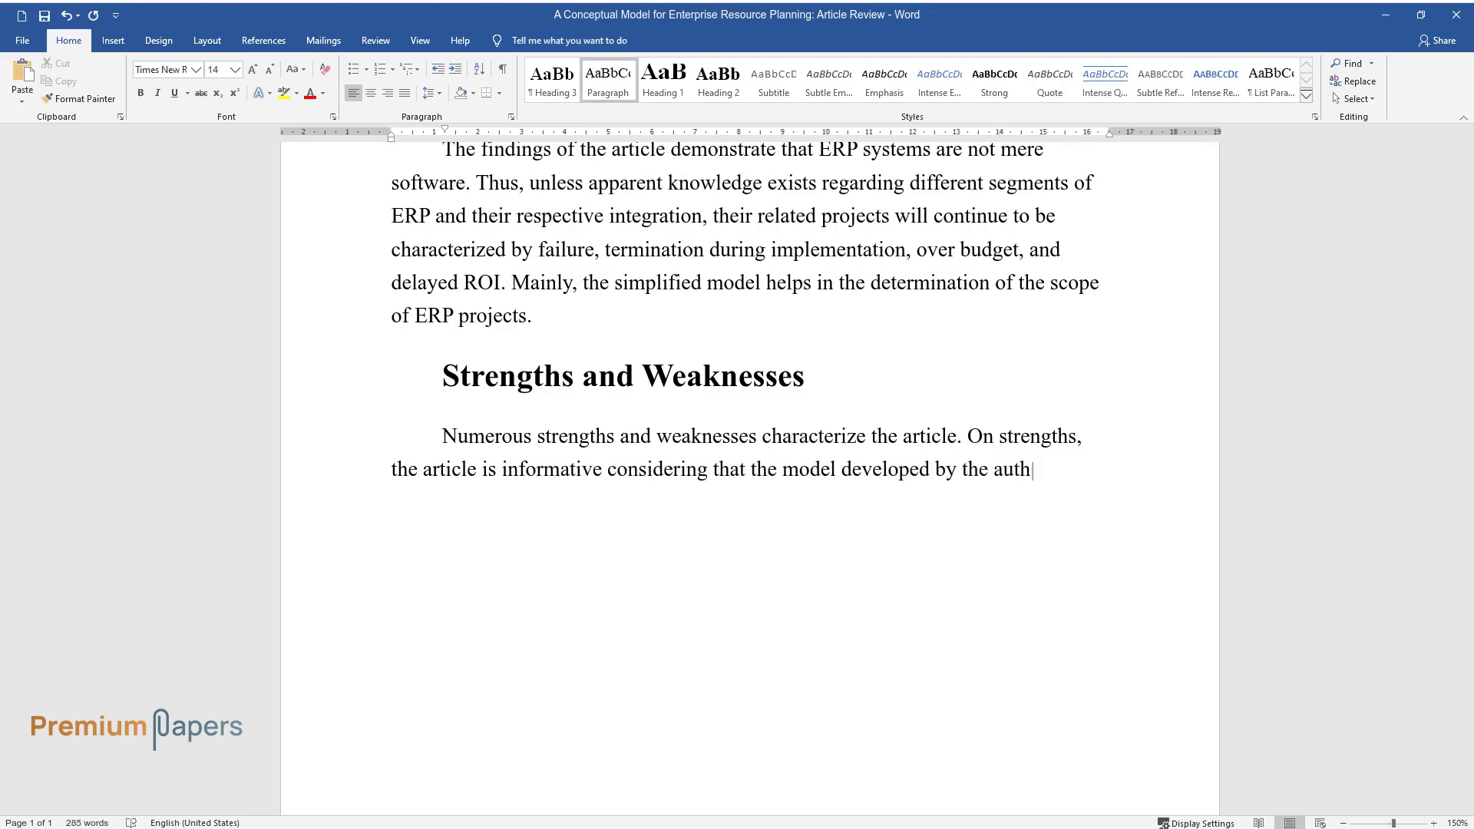
pyautogui.write('ors is generic and vendor-indepe')
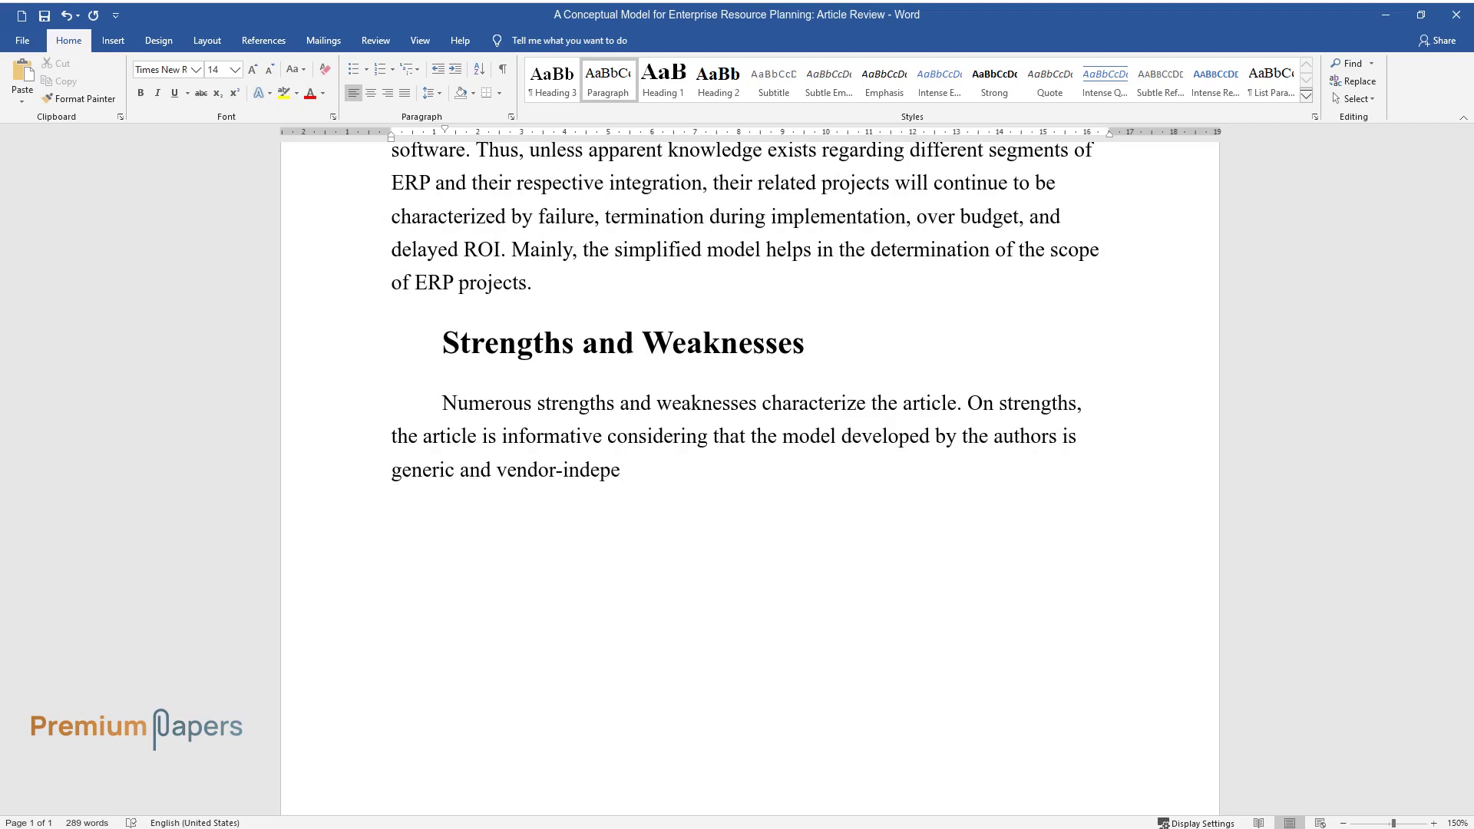
pyautogui.write('ndent. In this regard, the model')
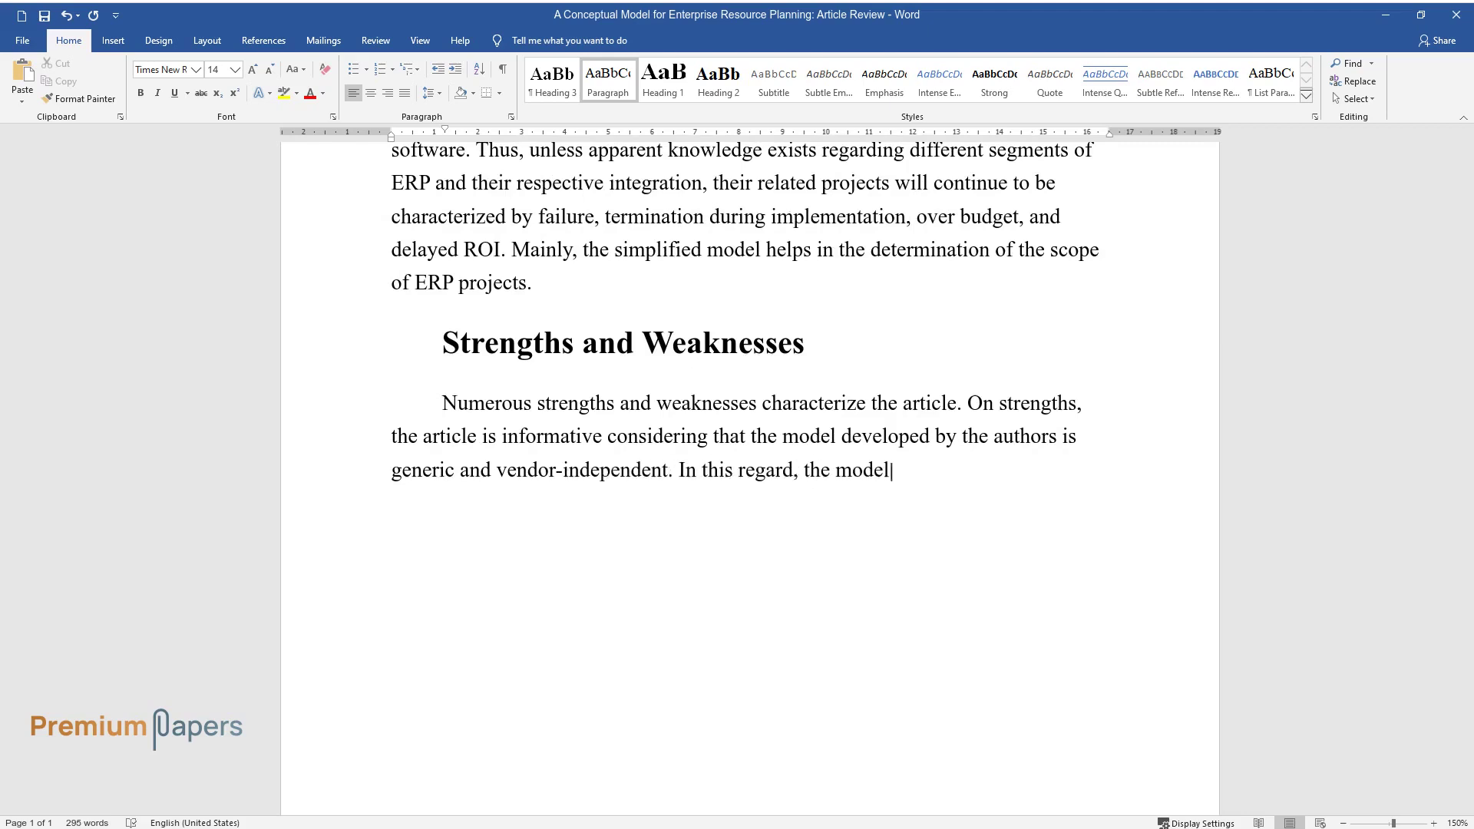
pyautogui.write(' can be applied to a broad range of ERP')
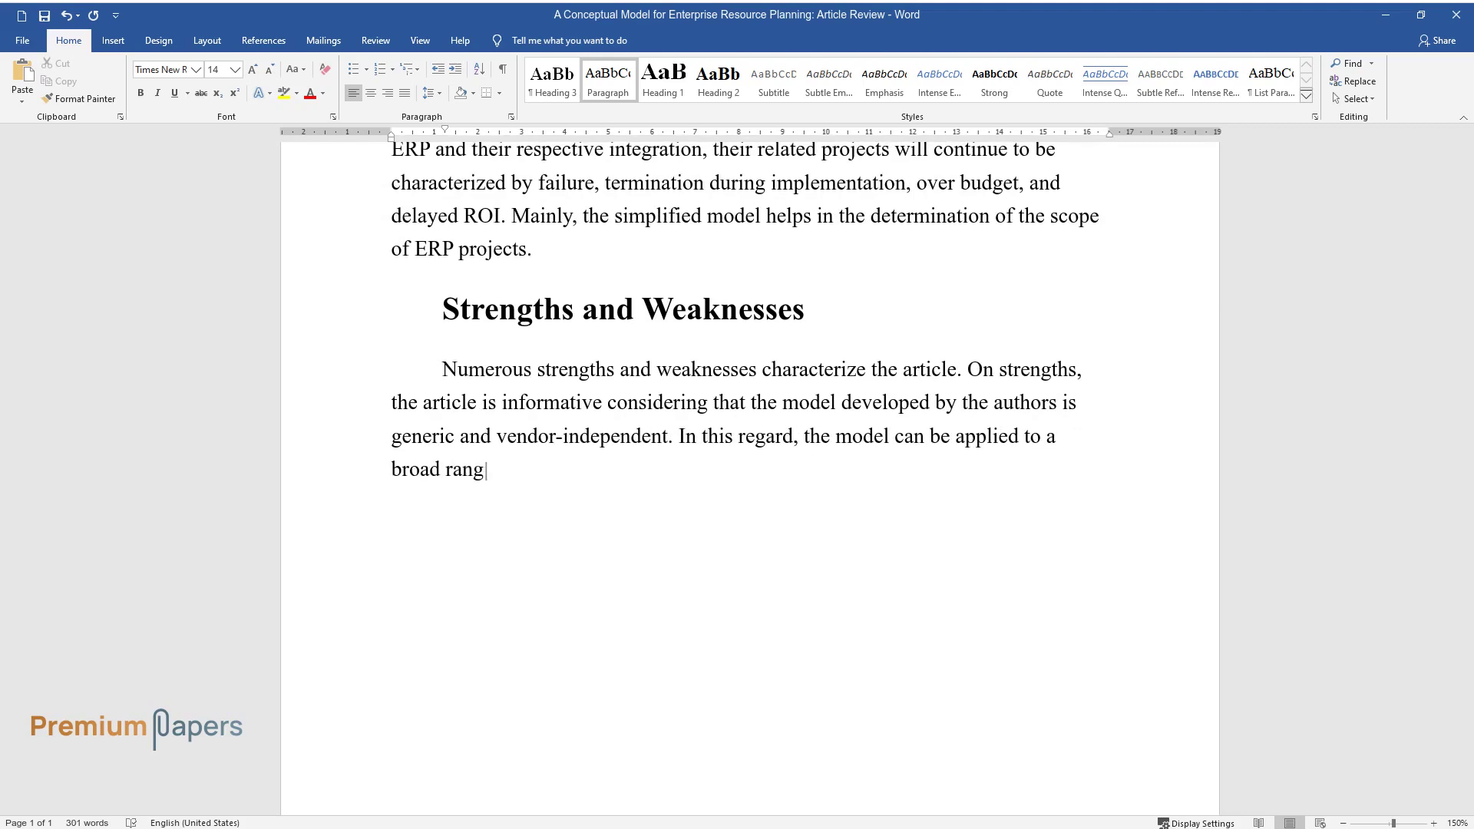
pyautogui.write('-related projects. Again')
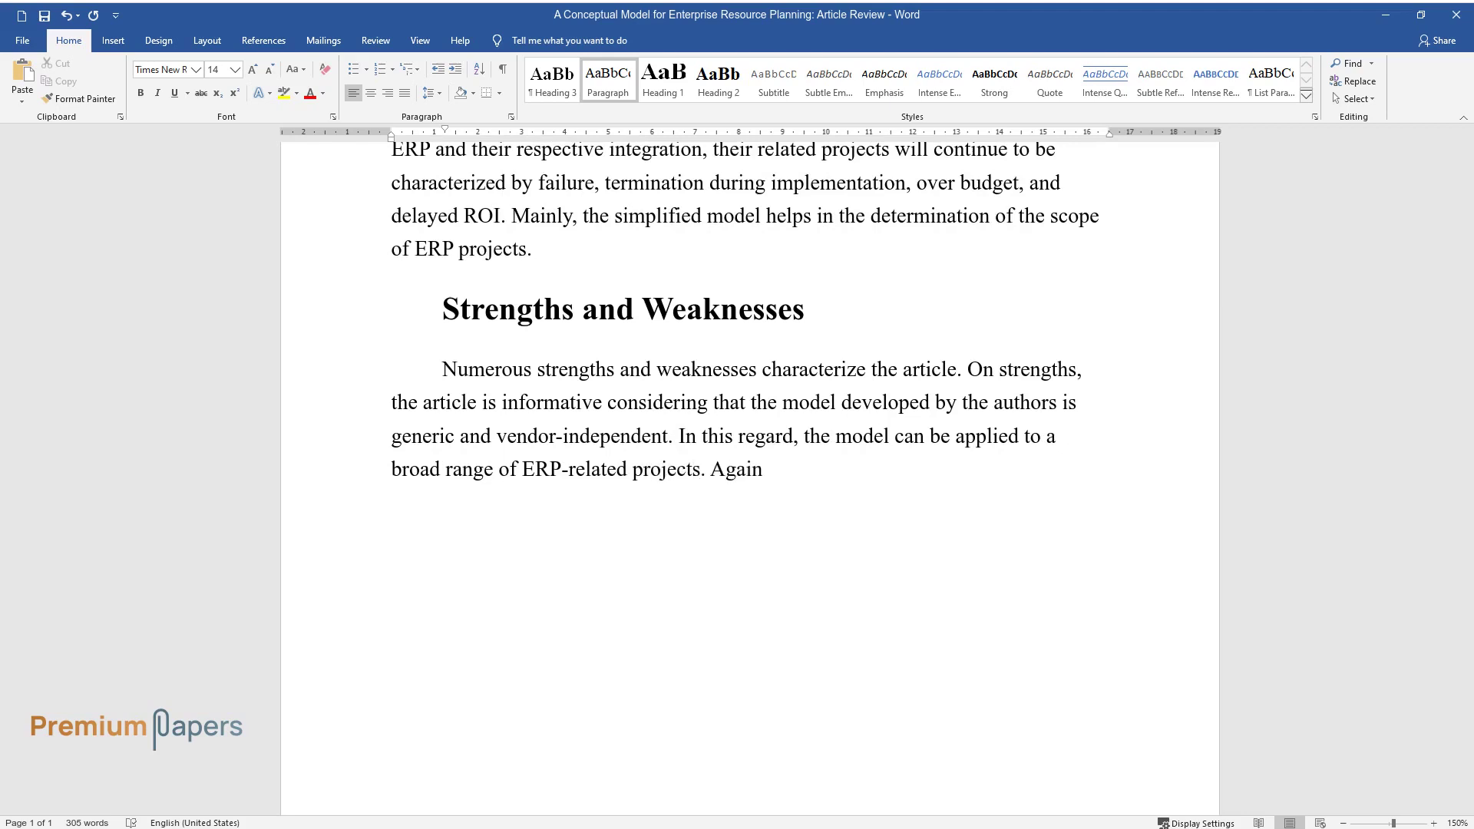
pyautogui.write(', the model is useful in determi')
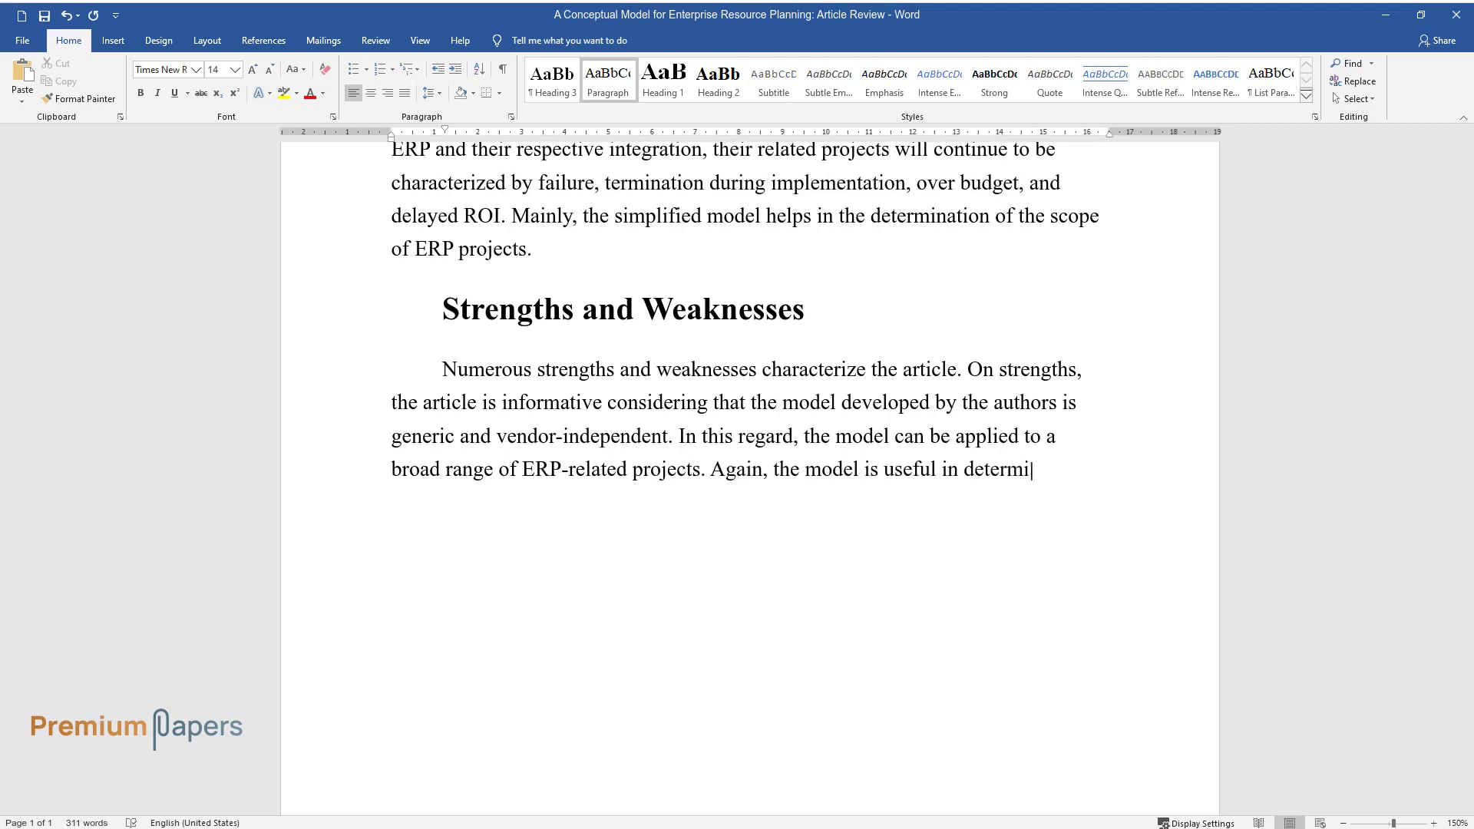
pyautogui.write('ning the scope of ERP projects;')
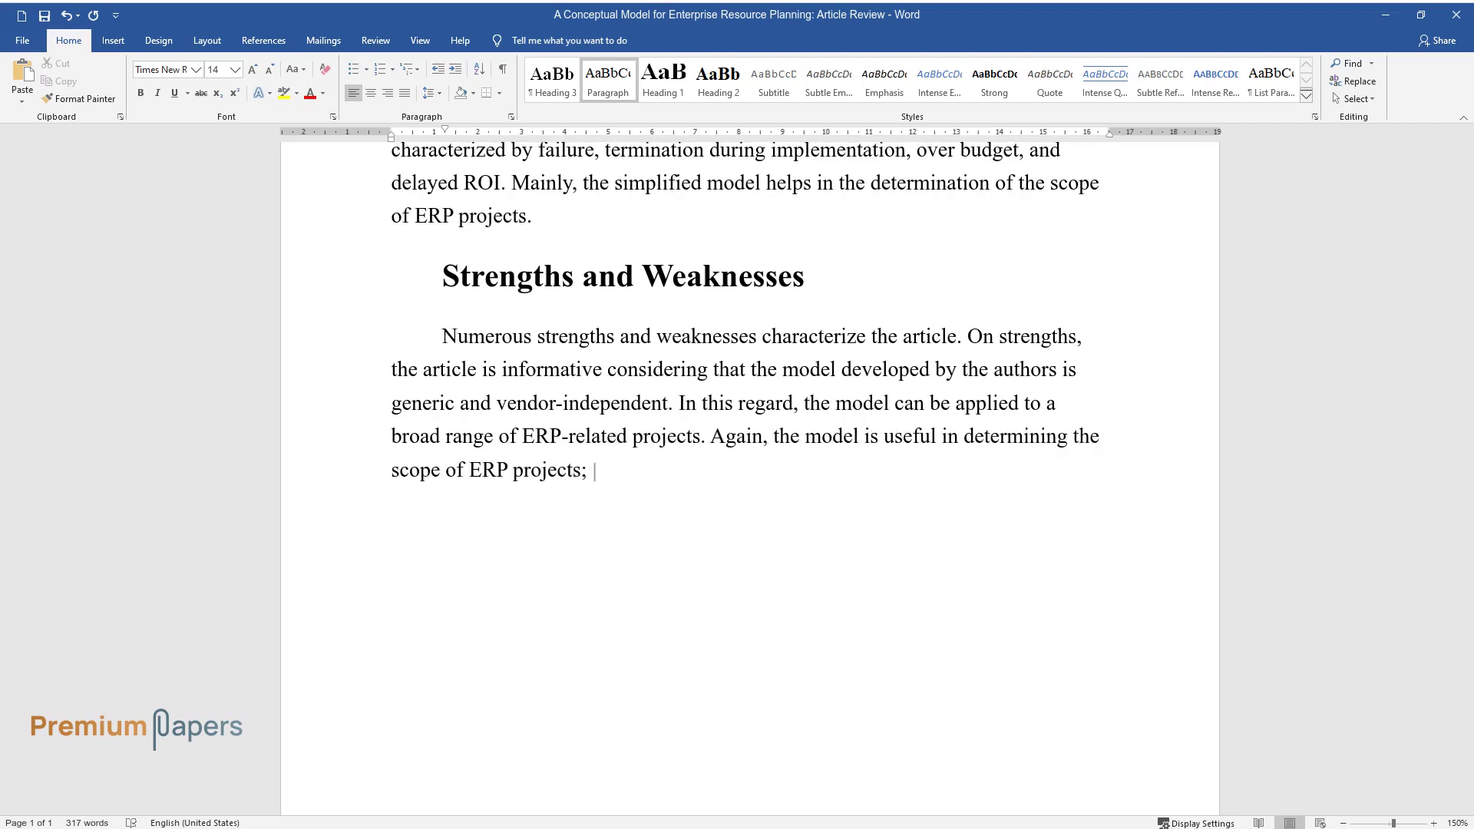
pyautogui.write(' hence, it can act as a control')
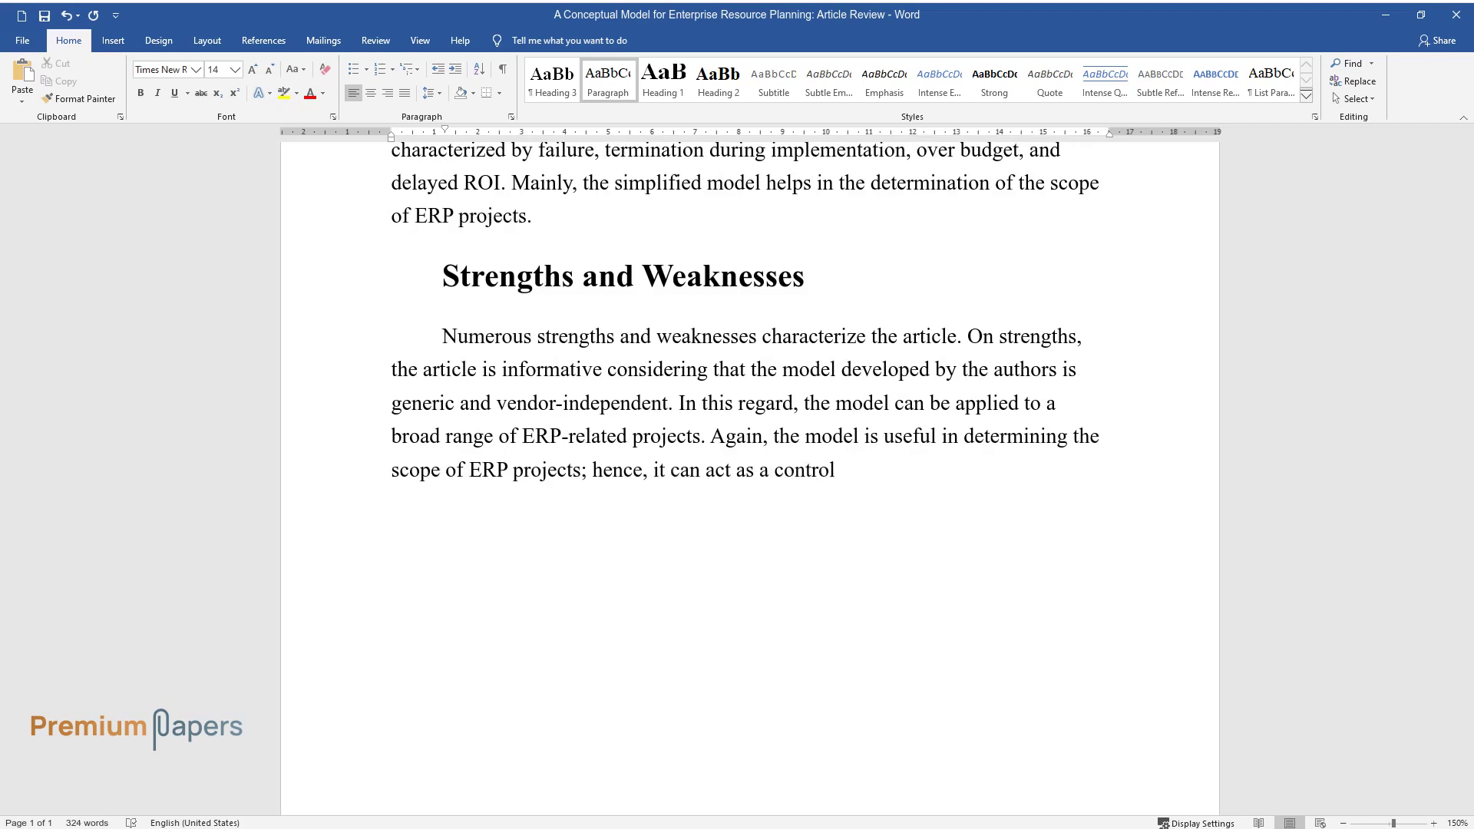
pyautogui.write(' in ascertaining the chance of pr')
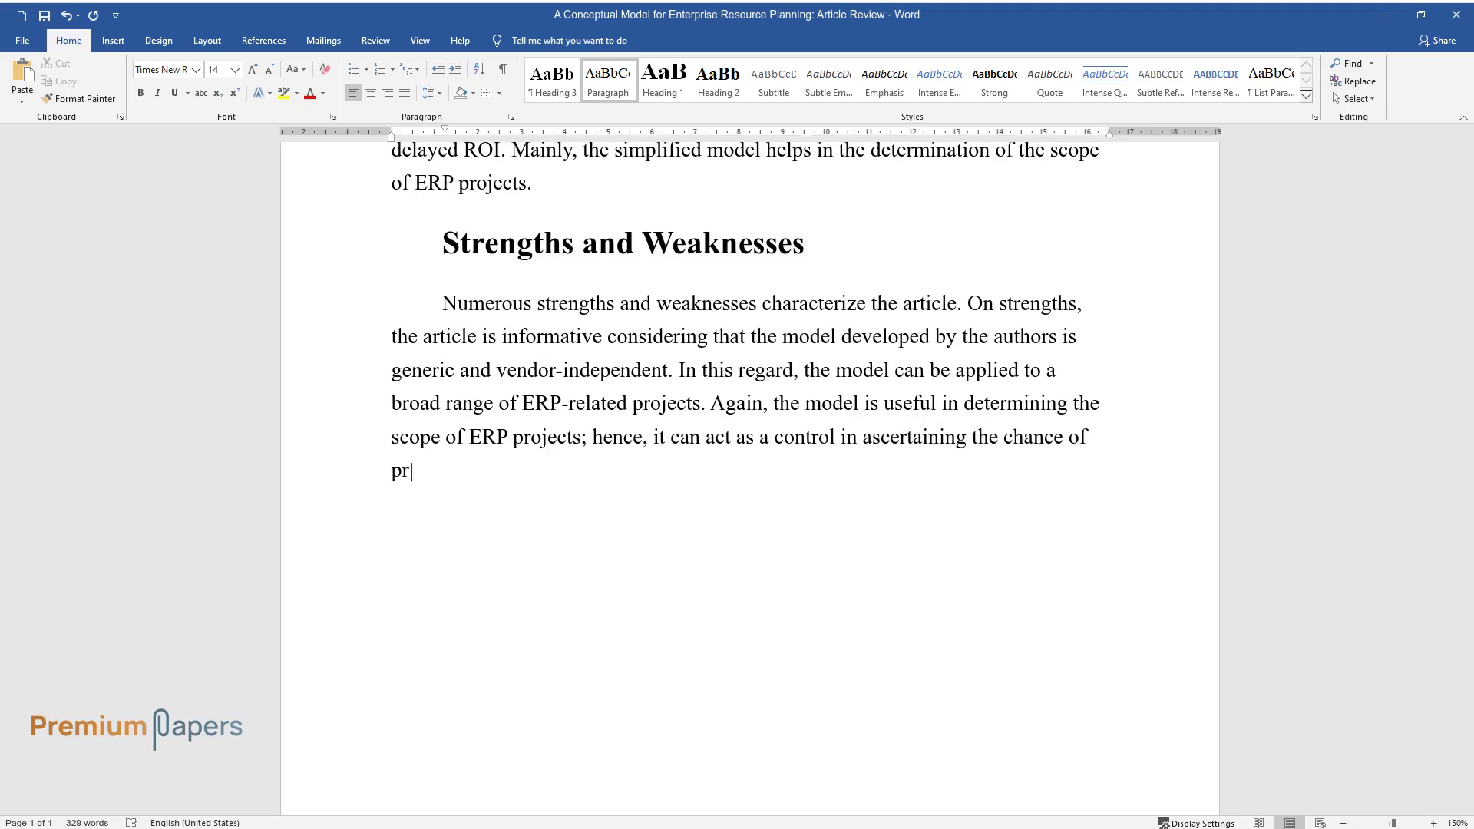
pyautogui.write('oject failure. Besides, the conc')
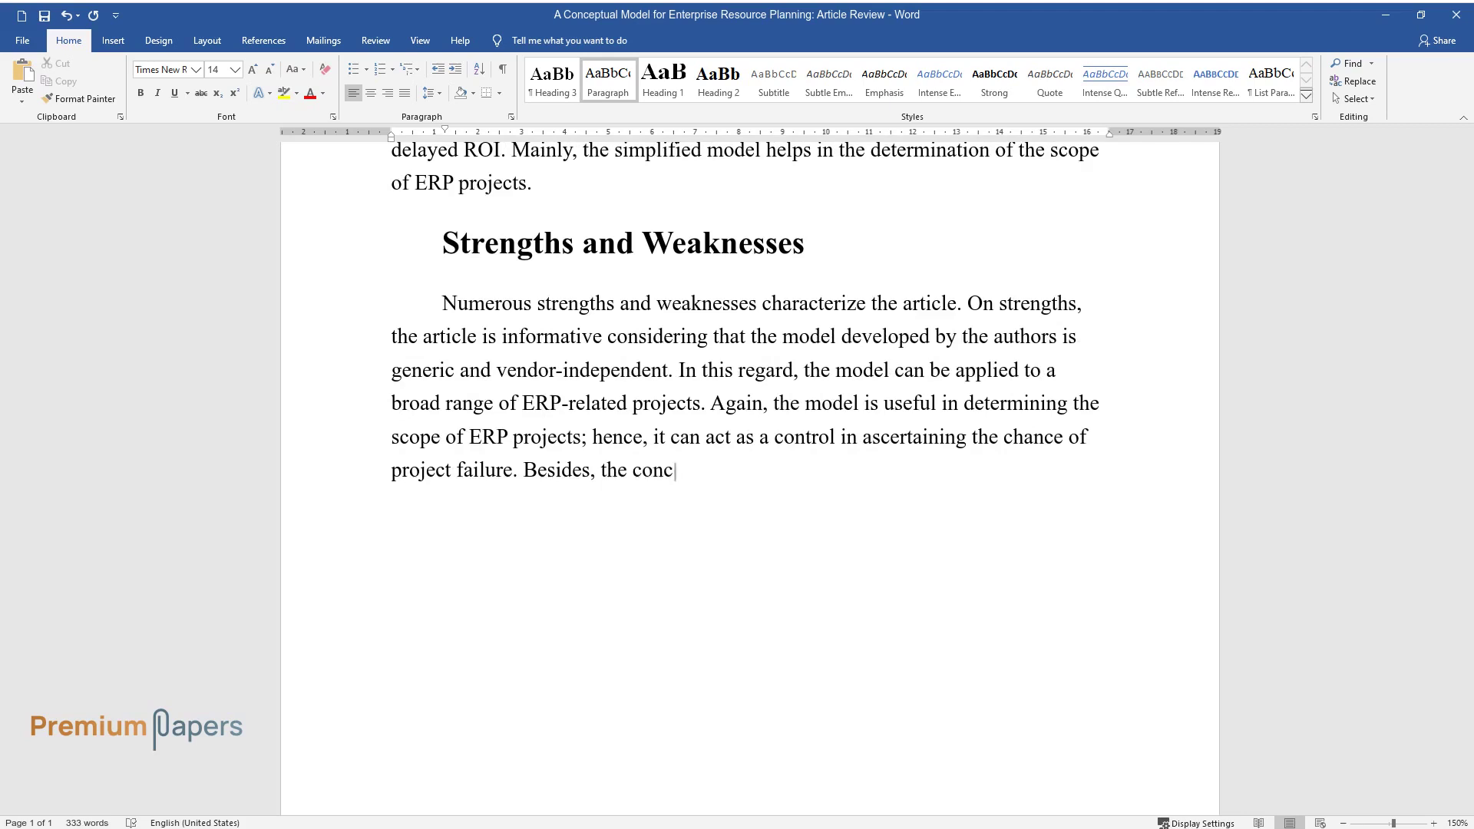
pyautogui.write('eptual model simplifies ERP sys')
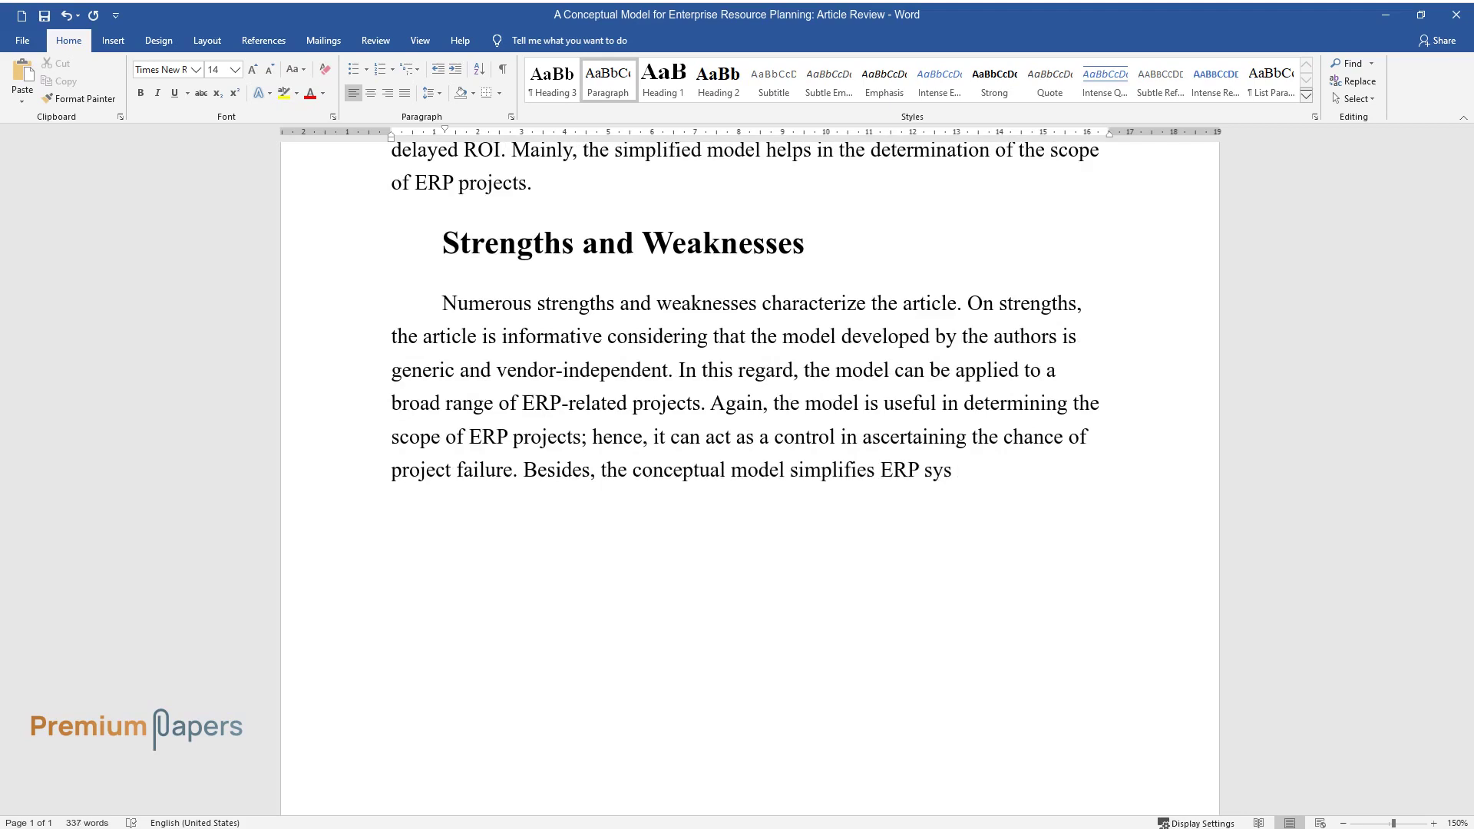
pyautogui.write('tems to understandable and manag')
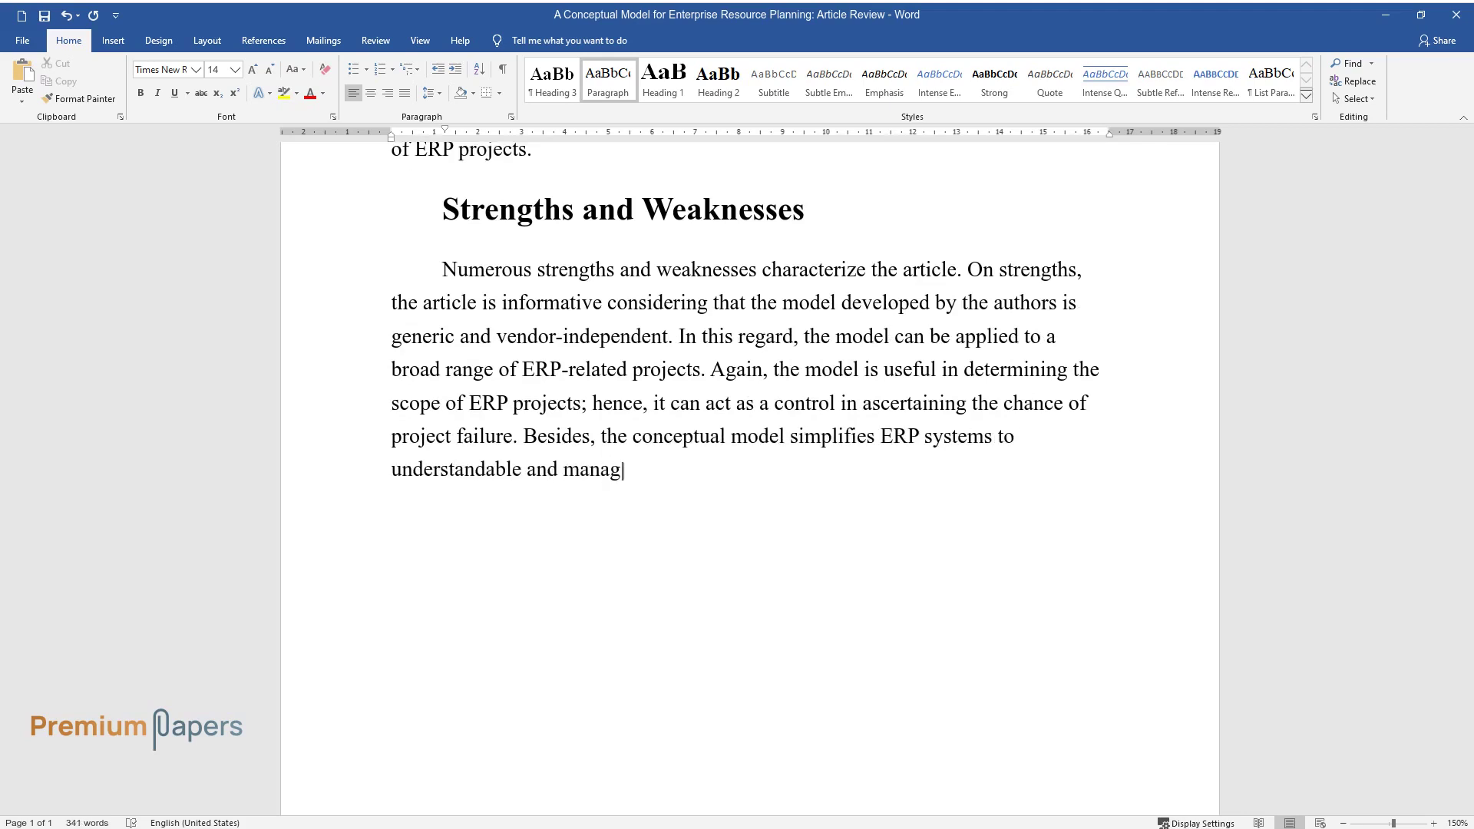
pyautogui.write('eable levels. Specifically, the ')
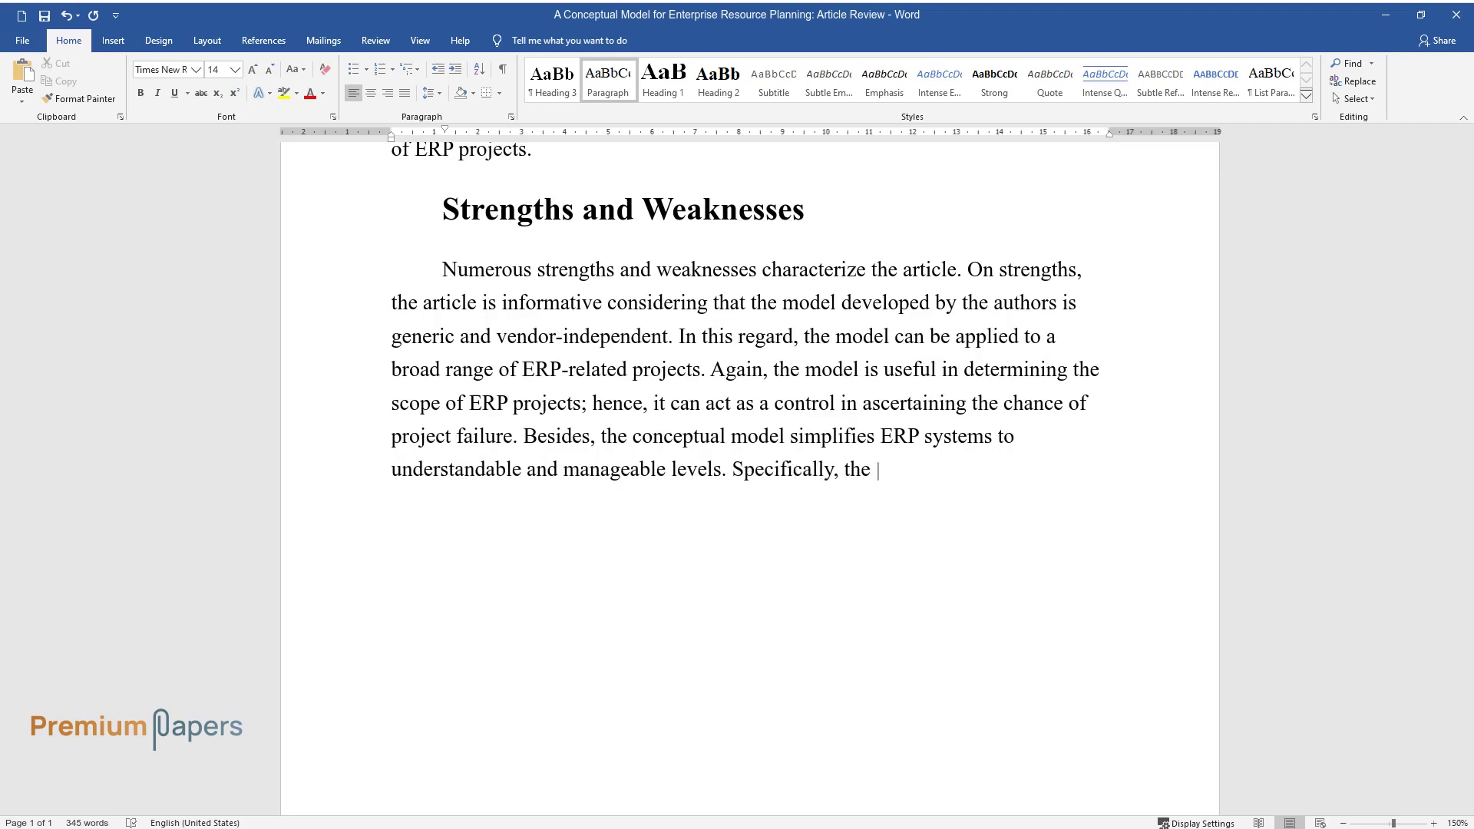
pyautogui.write('simplified ERP system allows pro')
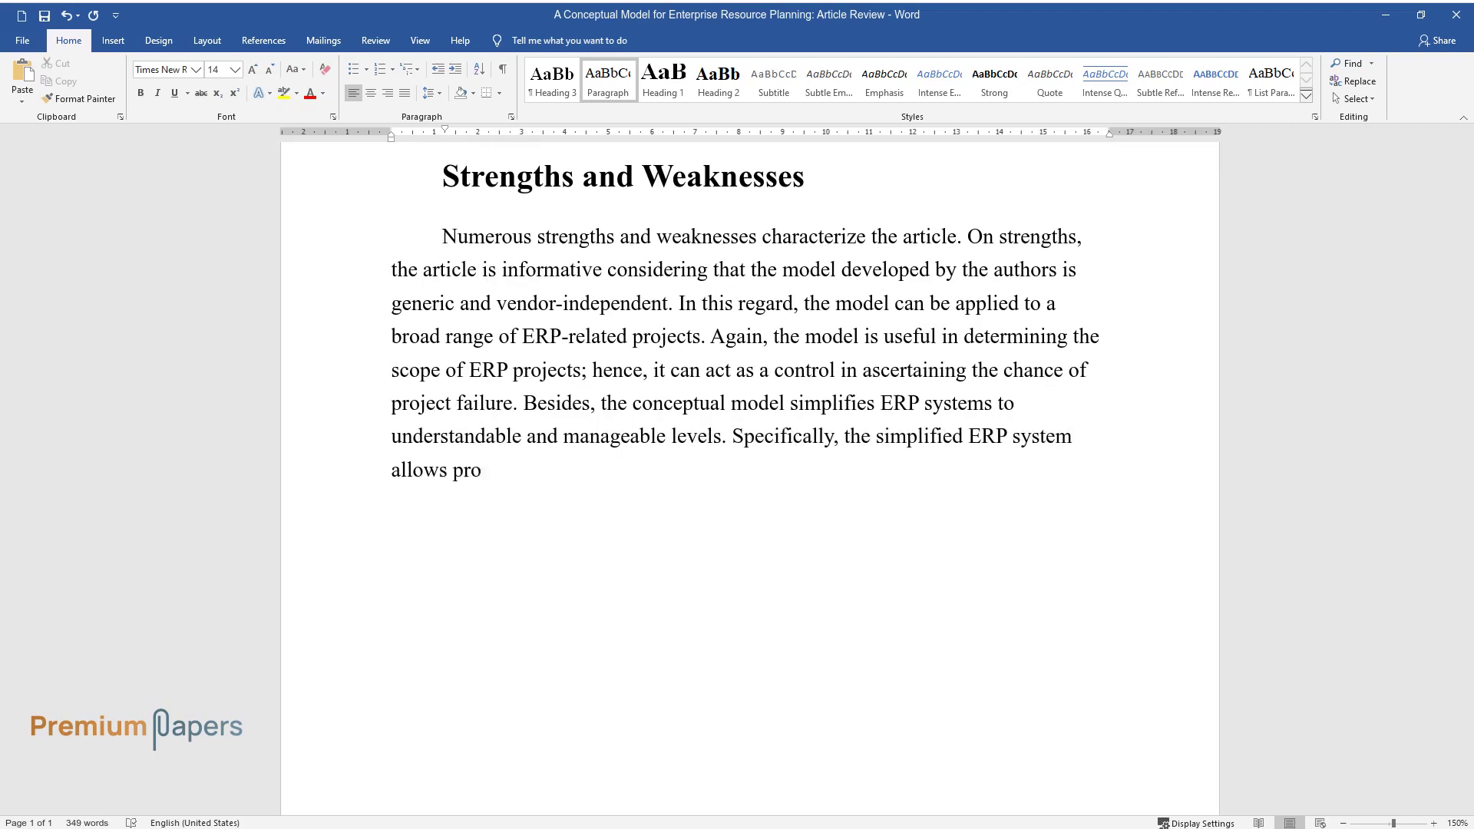
pyautogui.write('ject managers to pay attention t')
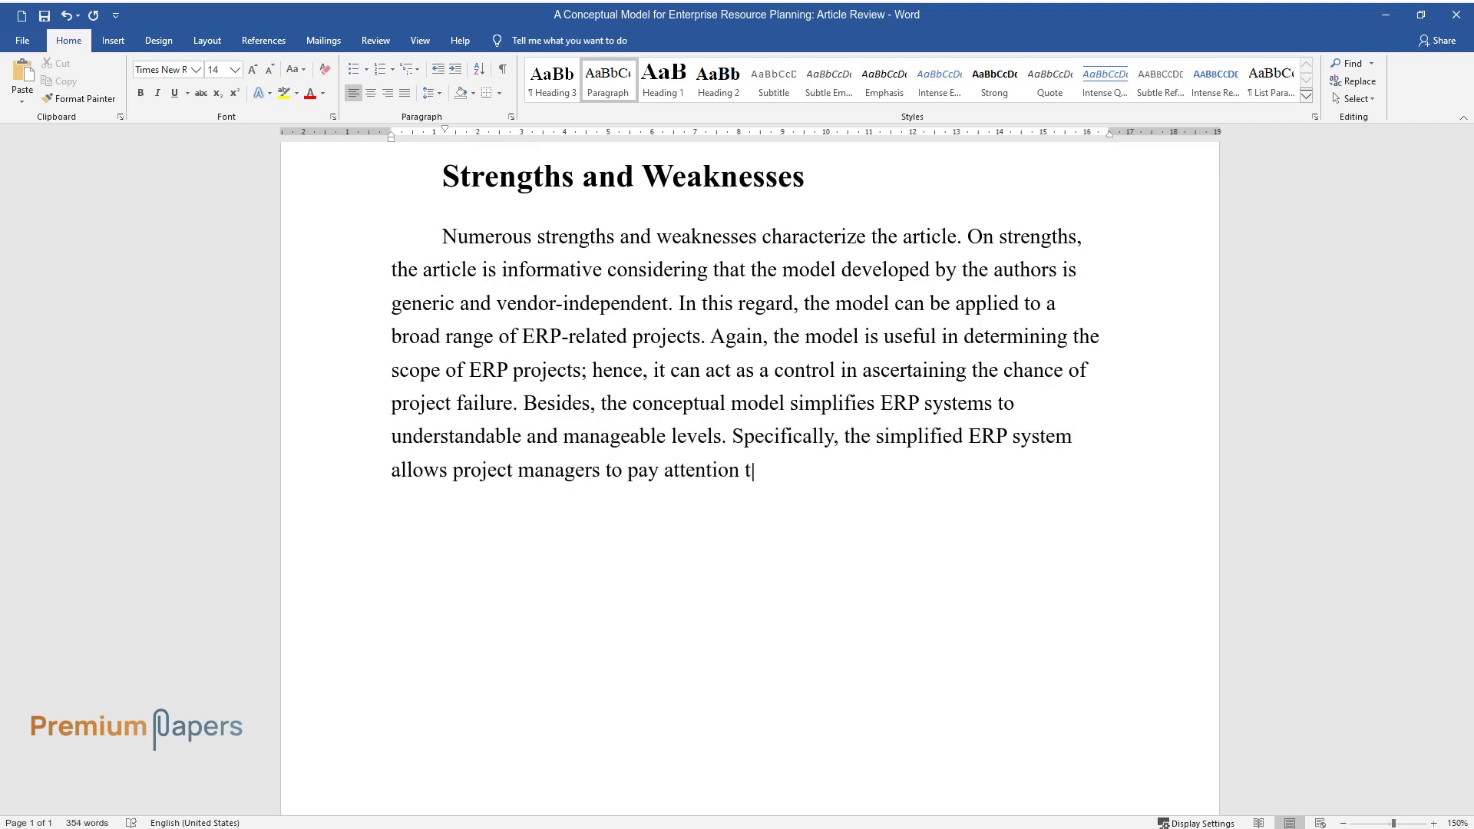
pyautogui.write('o all four elements.')
pyautogui.press('Return')
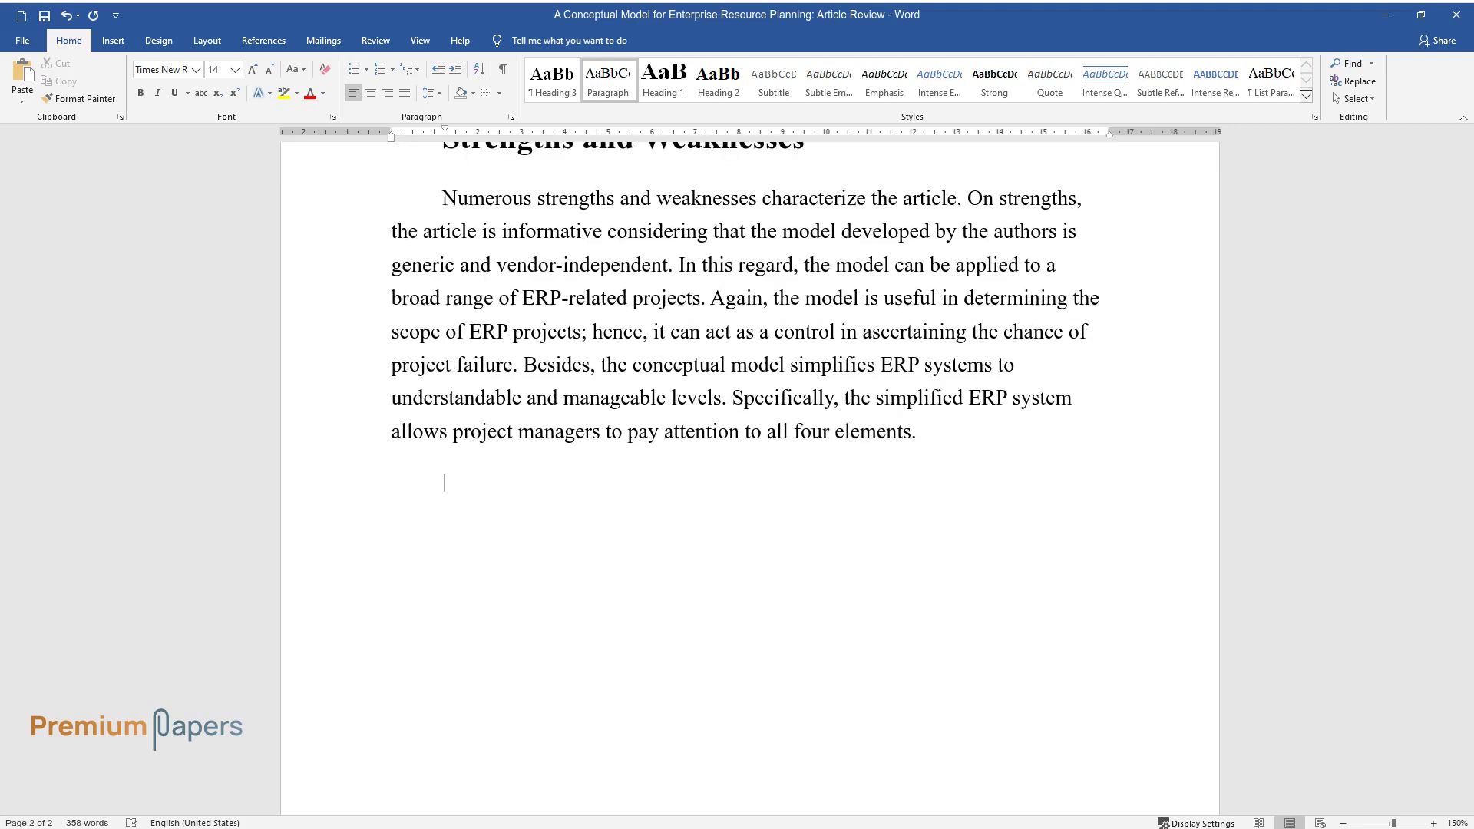
# Step: Write the weaknesses paragraph, add the 'Article Contribution and Future Work' heading, and begin its paragraph
pyautogui.write('On weaknesses, Marnewick')
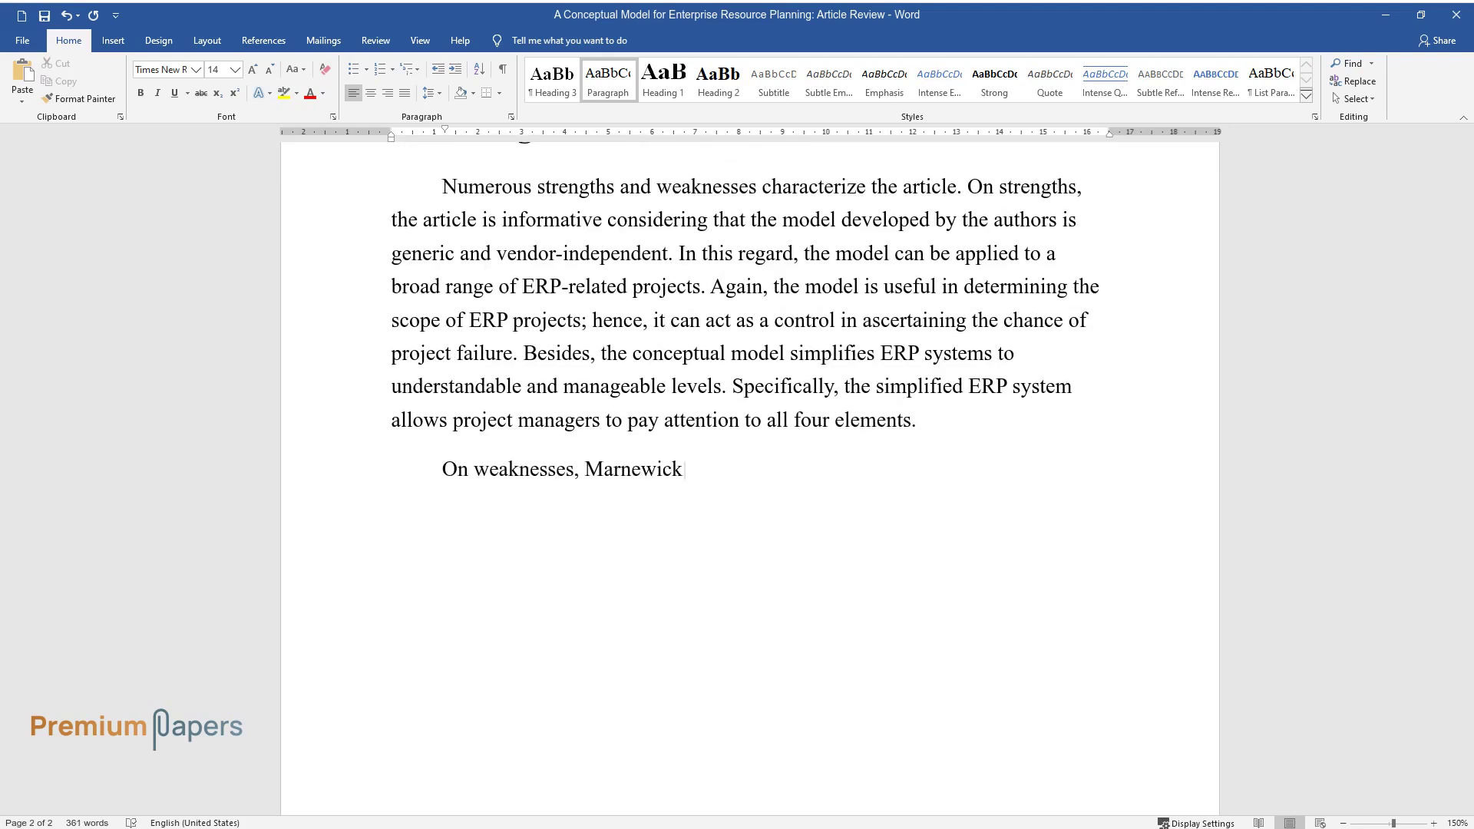
pyautogui.write(" and Labuschagne's model is conceptual i")
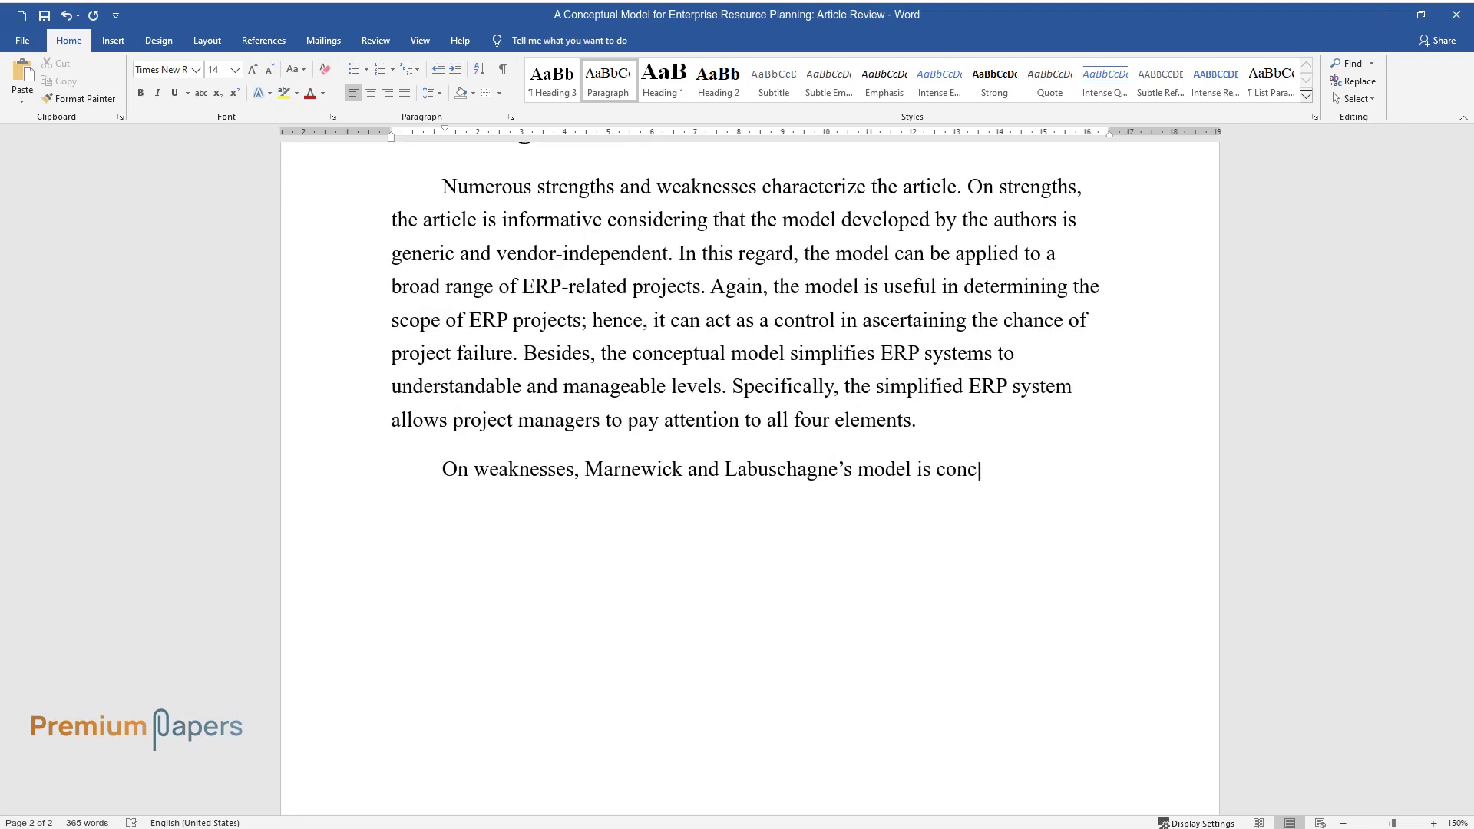
pyautogui.write('n nature in that it only')
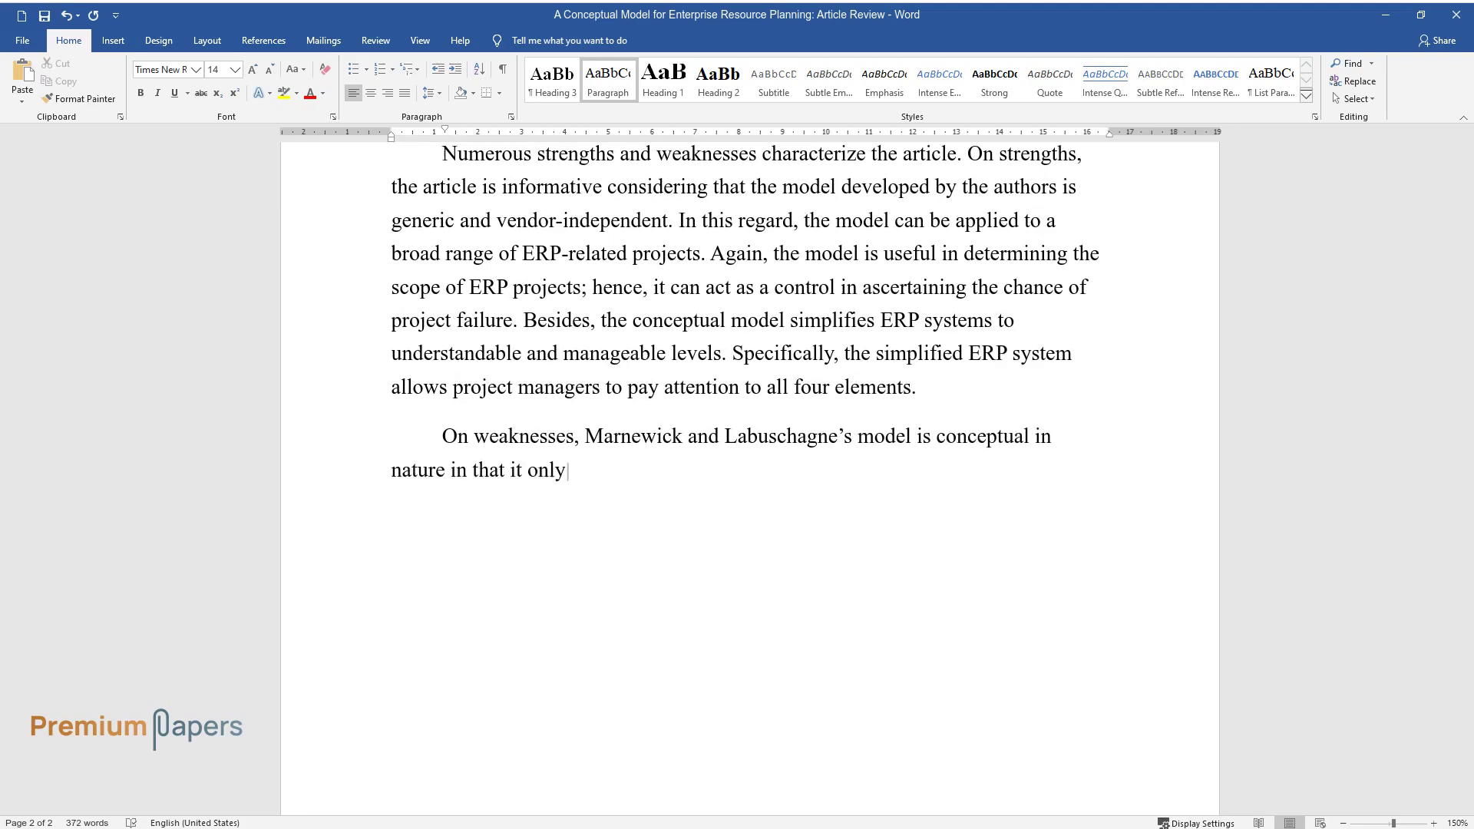
pyautogui.write(' provides a holistic view of the ')
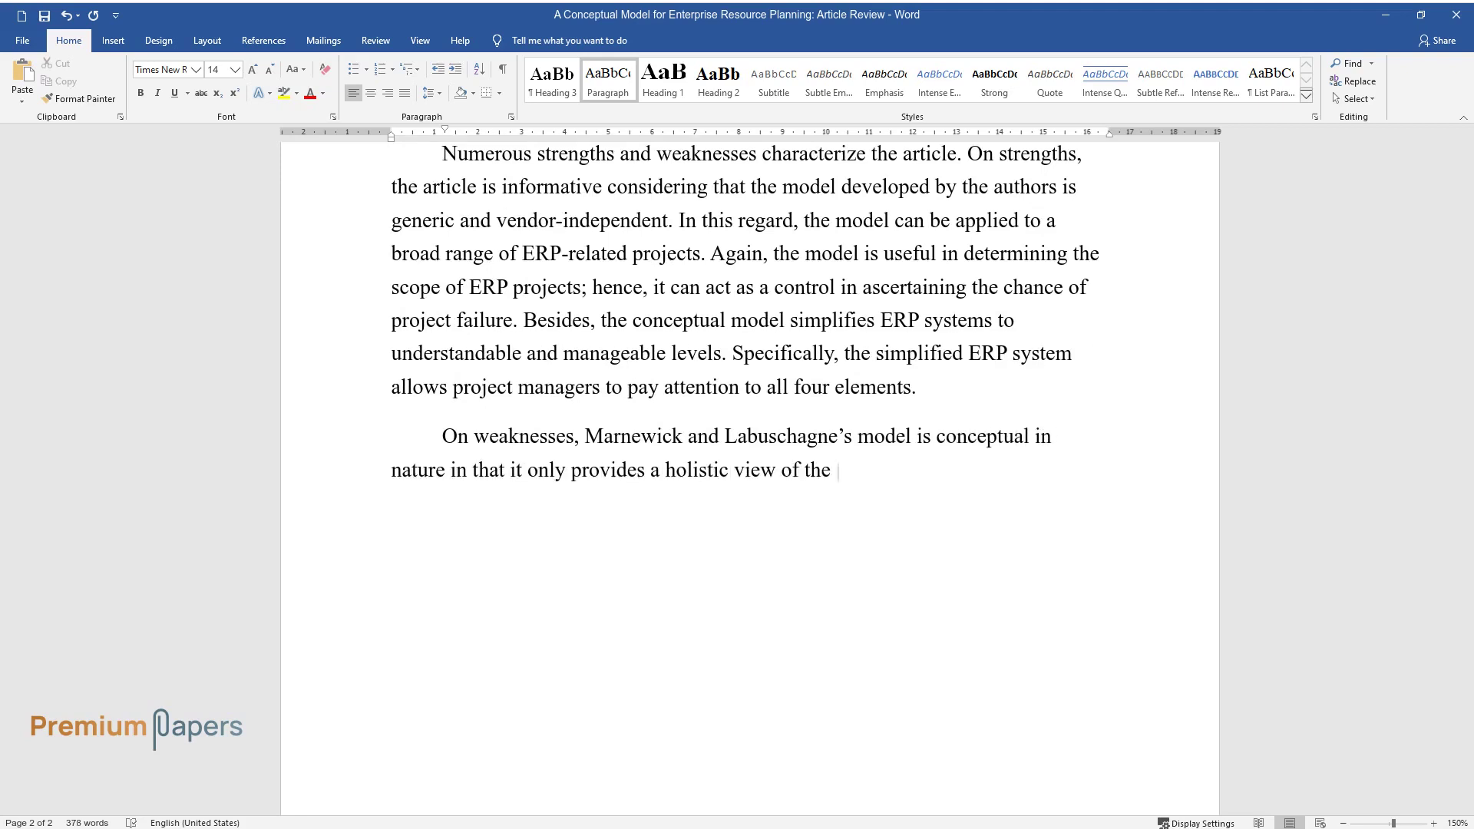
pyautogui.write('ERP system. Again, the system does not o')
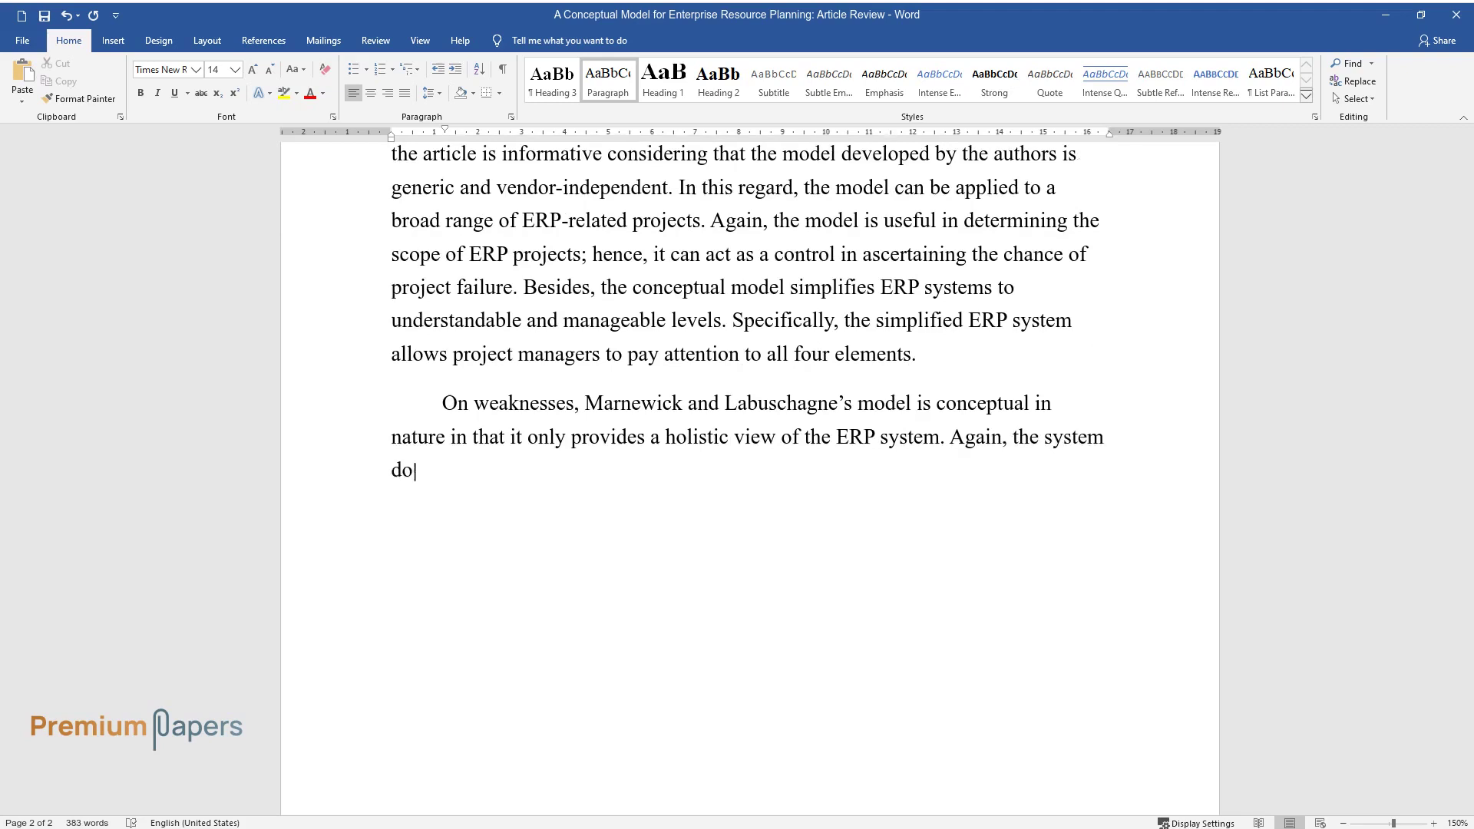
pyautogui.write('ffer a comprehensive and')
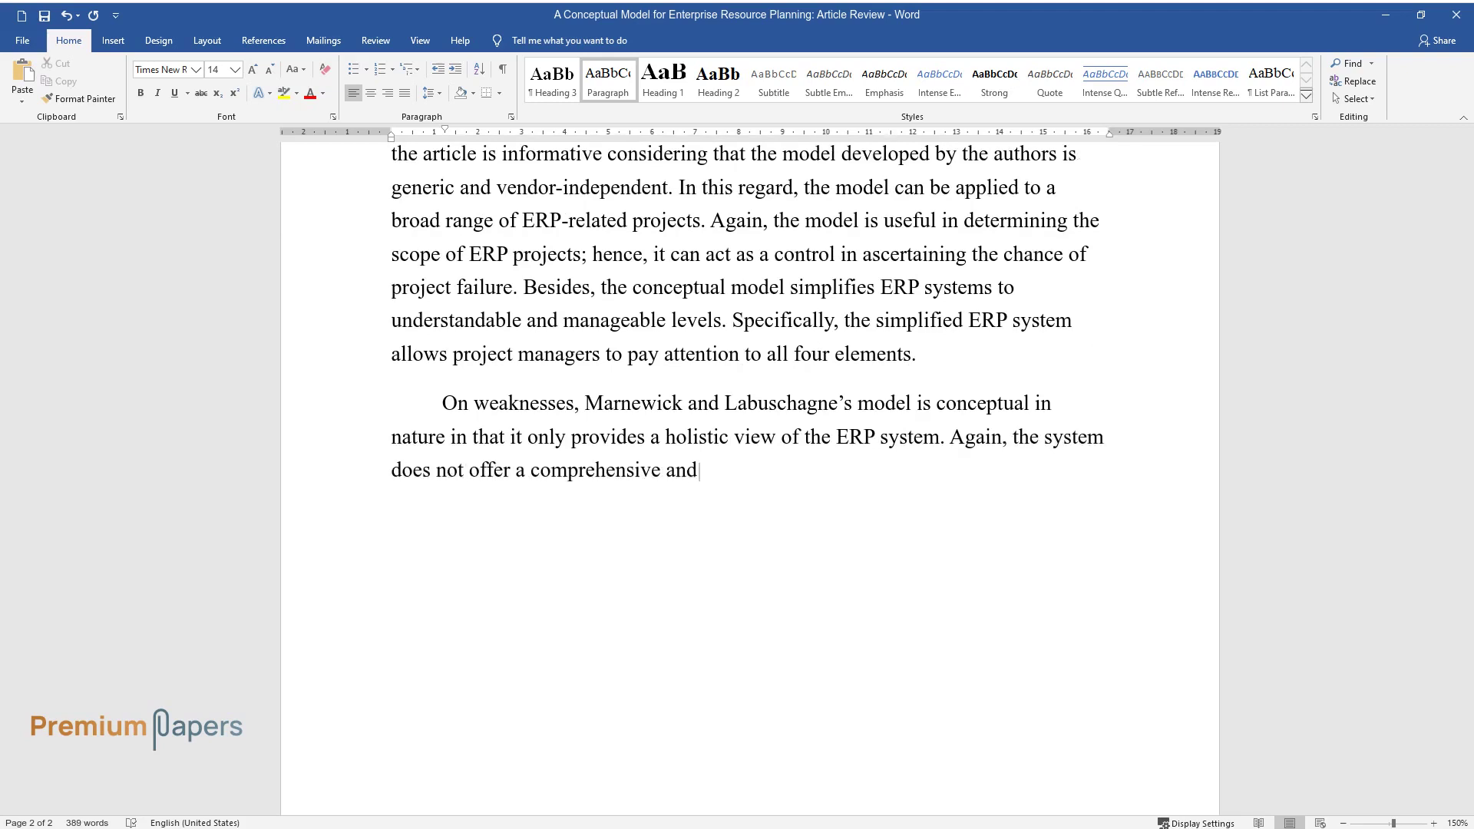
pyautogui.write(' orderly methodology for applyin')
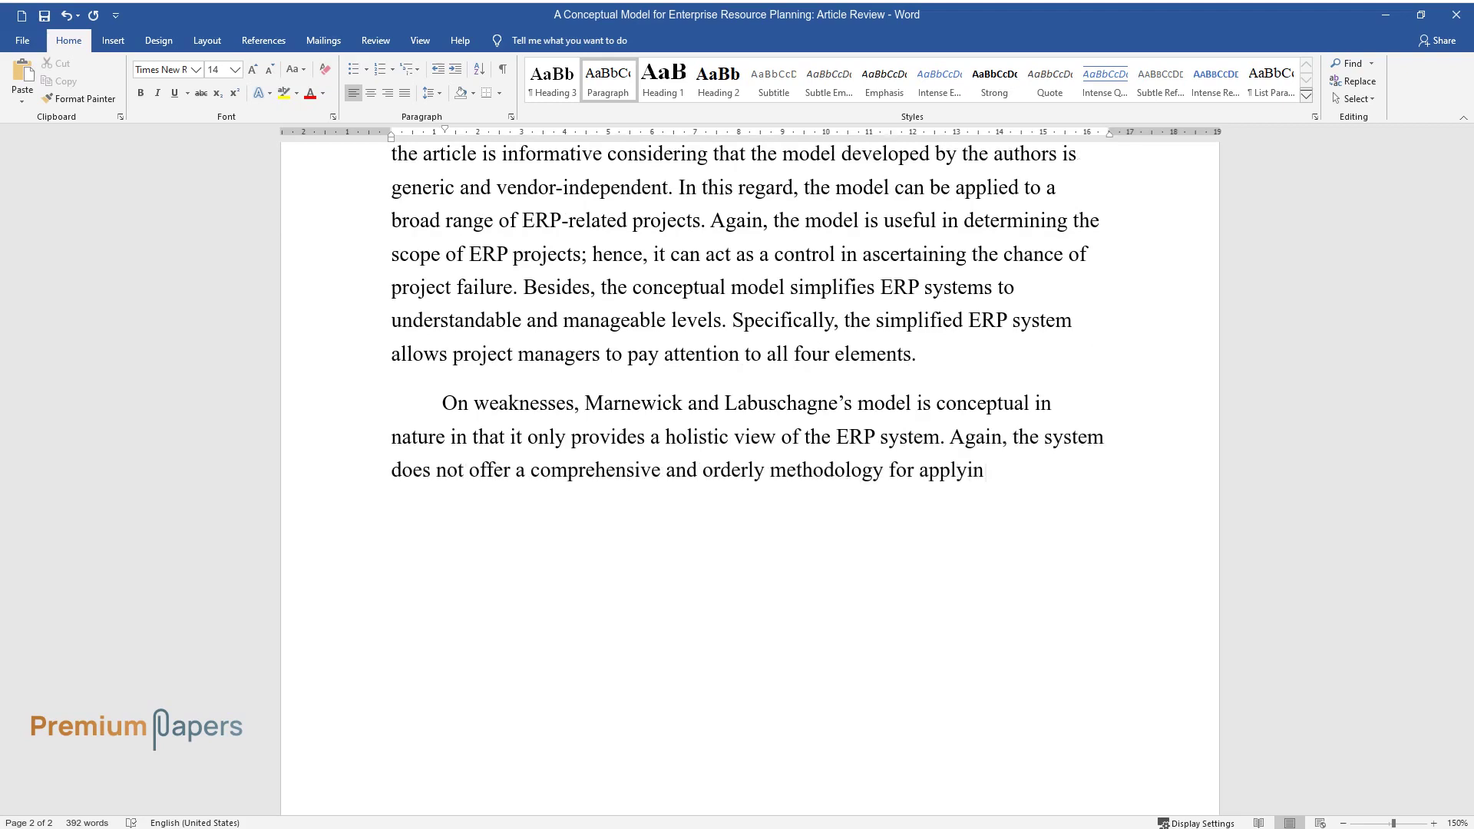
pyautogui.write('g the ERP system. Further, the fi')
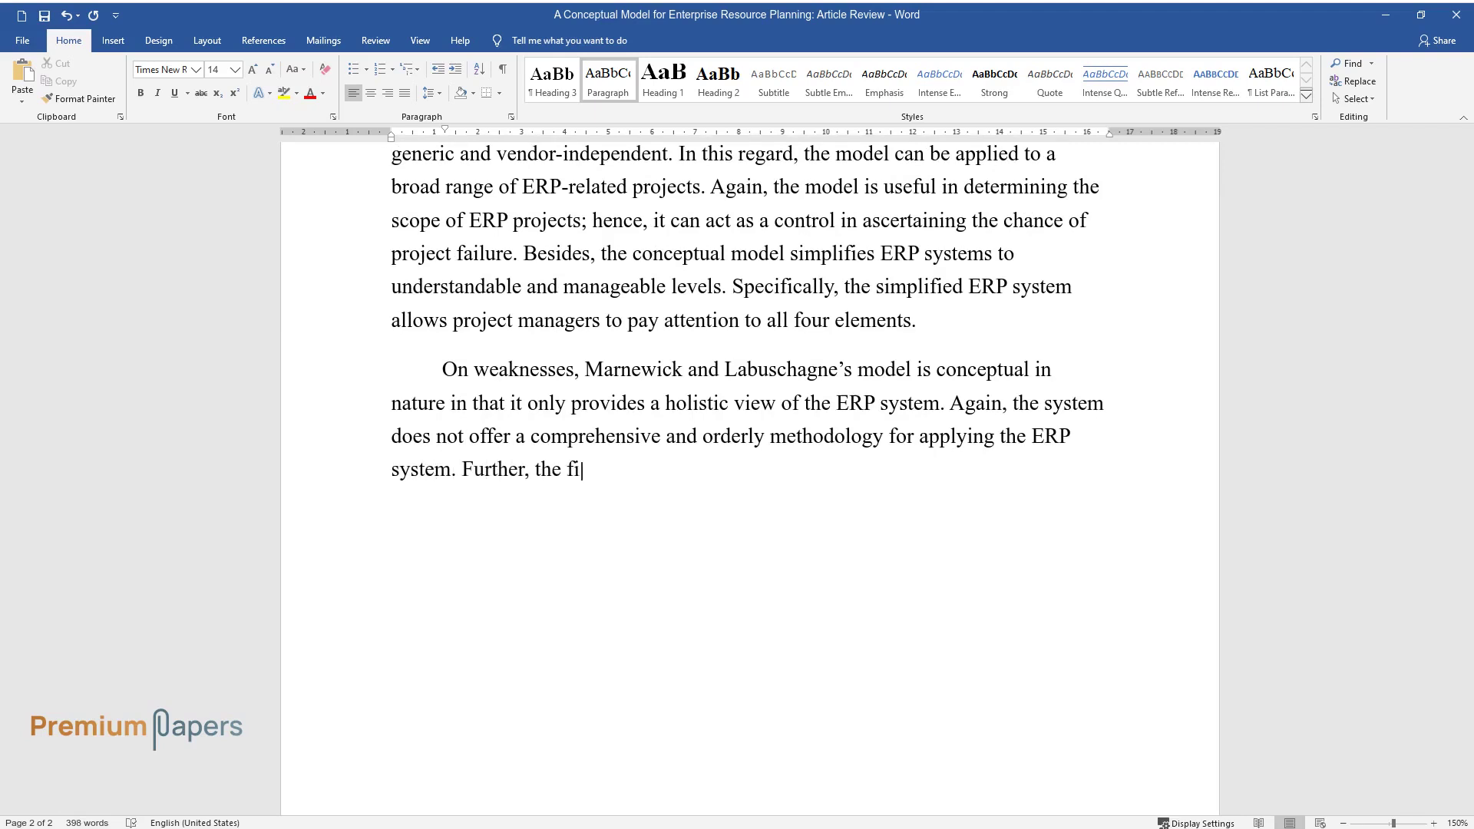
pyautogui.write('ndings of the article are drawn ')
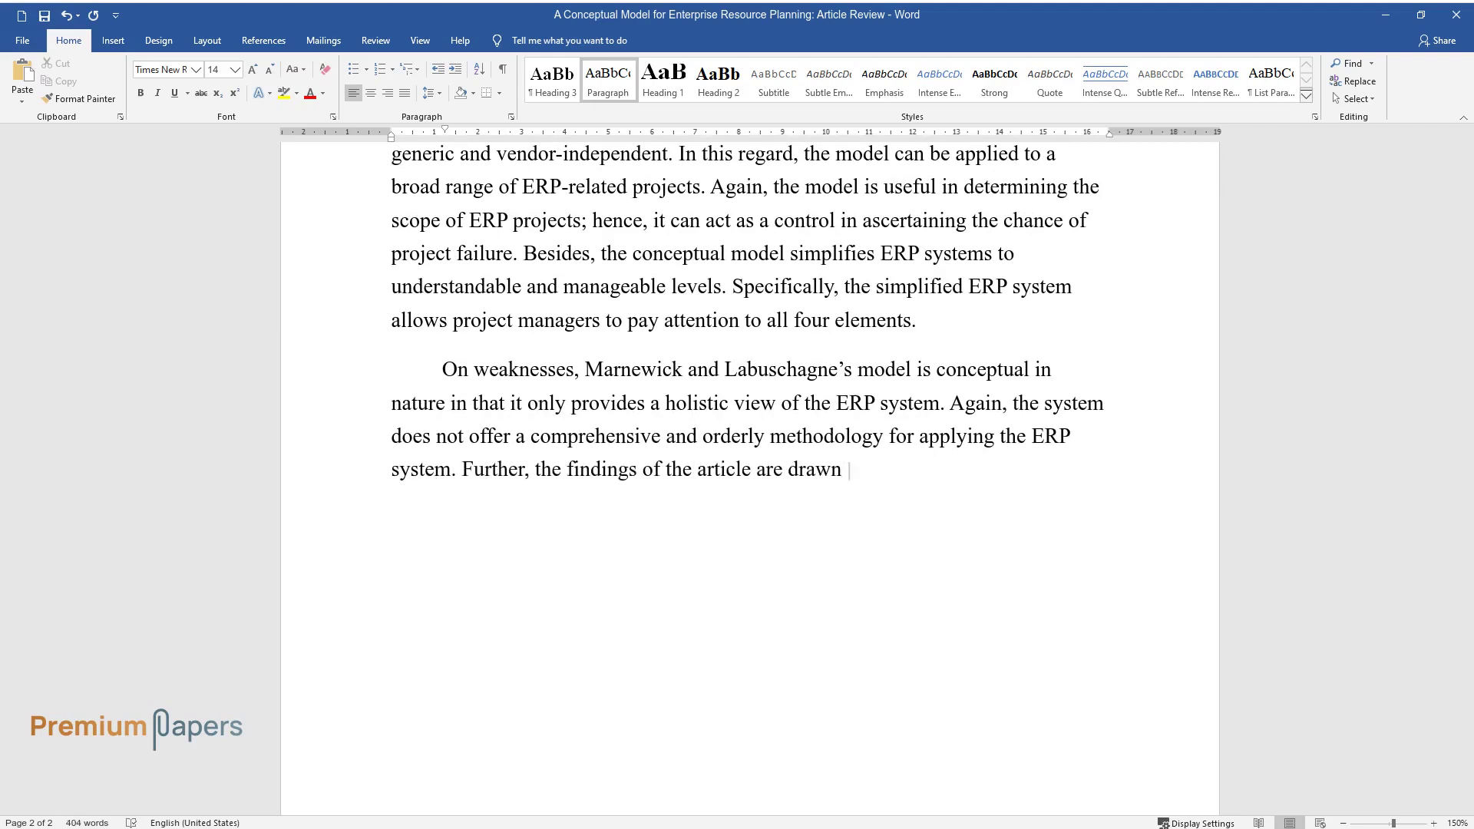
pyautogui.write('from the qualitative analysis; t')
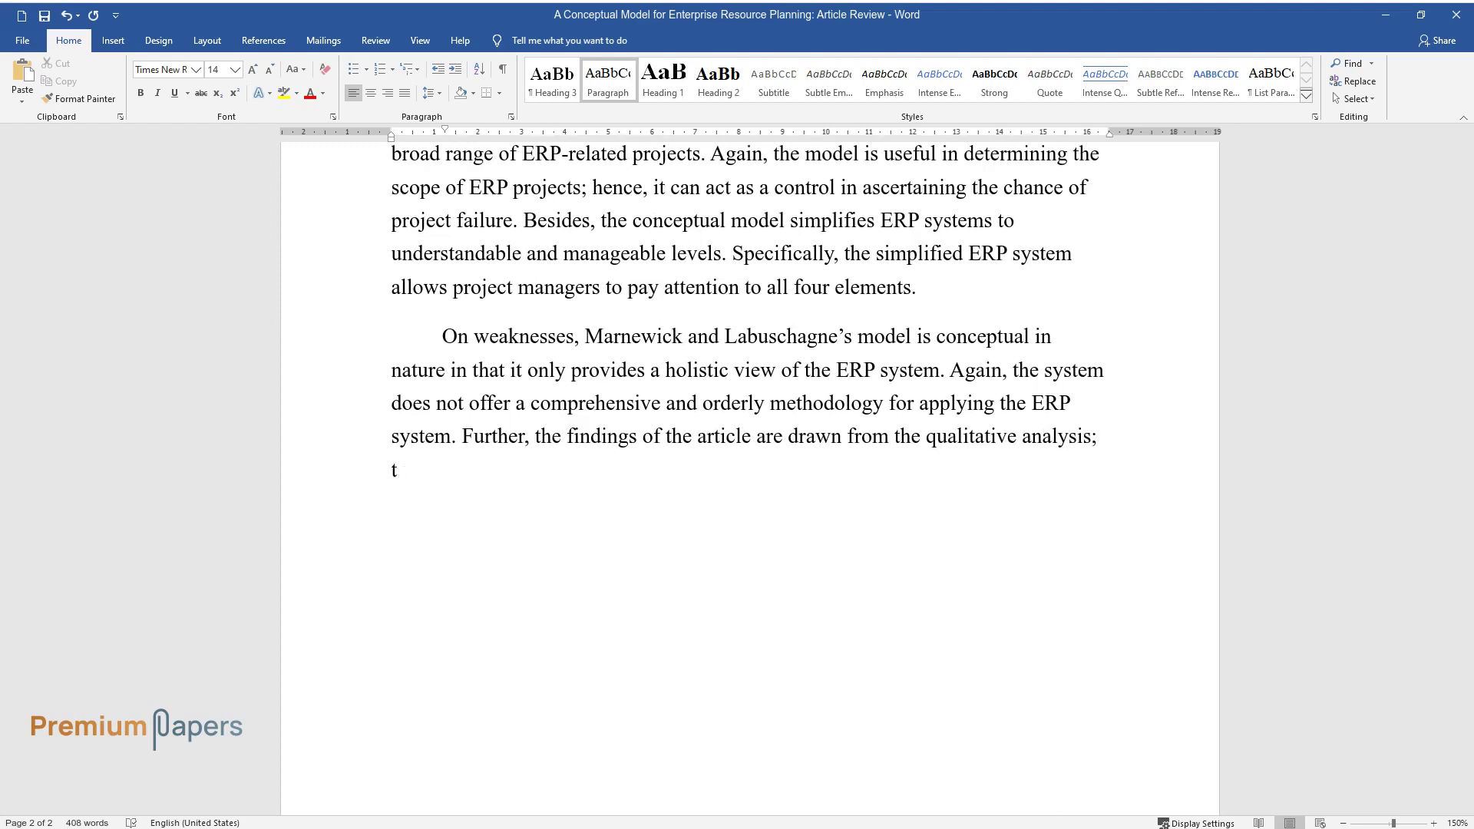
pyautogui.write('hat is, from prior studies. Ther')
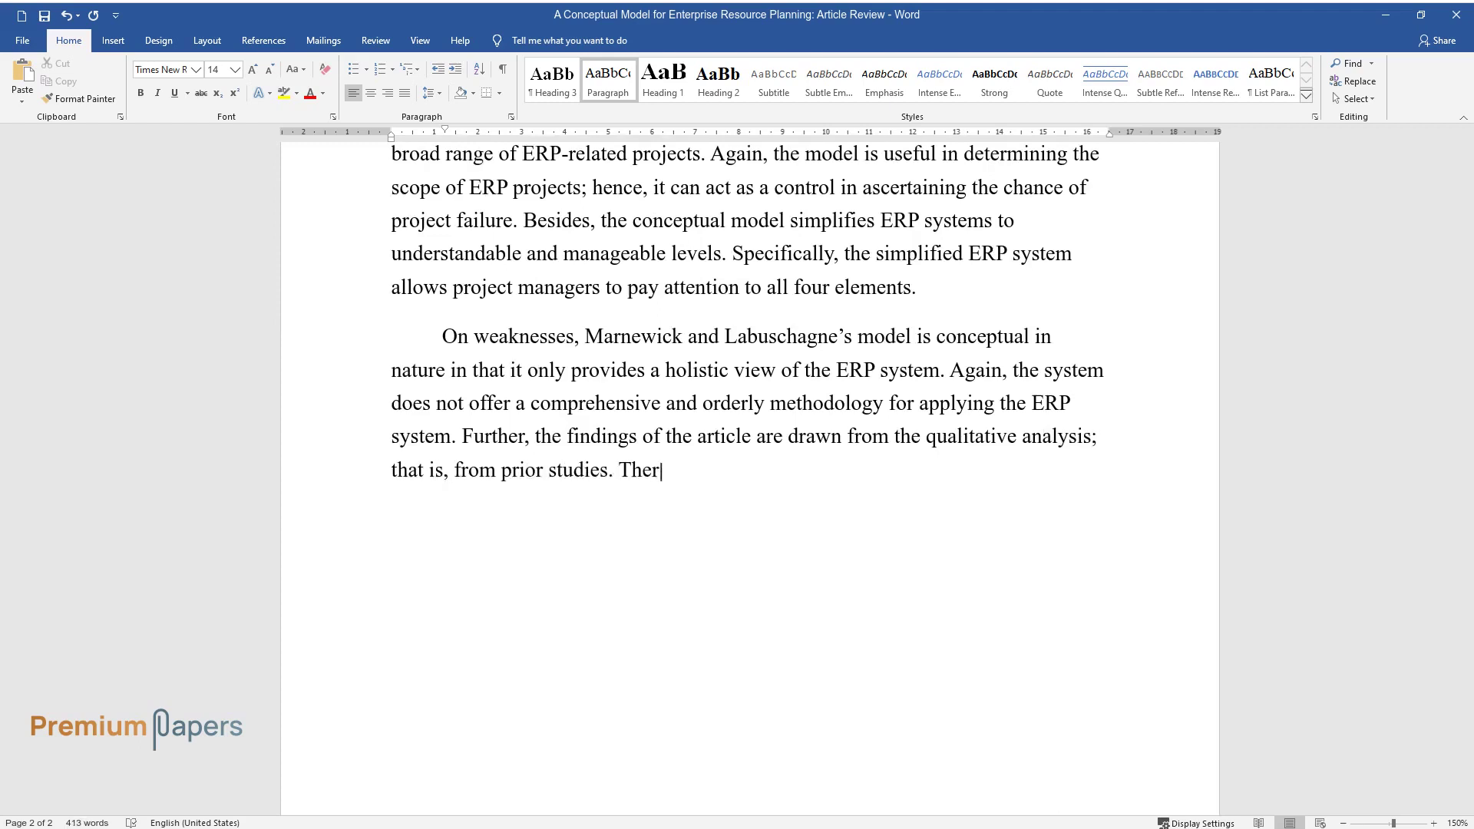
pyautogui.write('efore, the application of conclu')
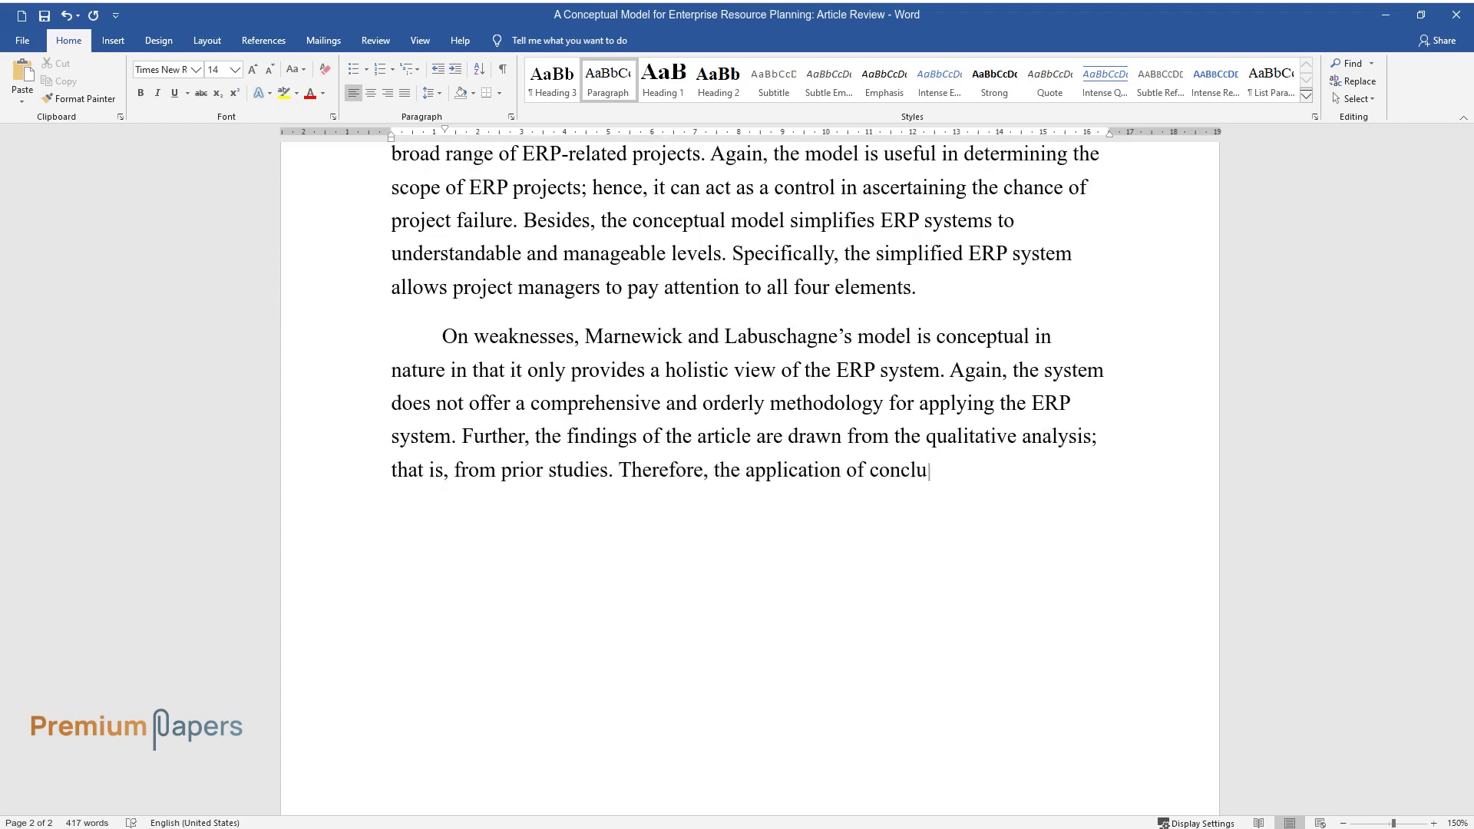
pyautogui.write('sions may significantly differ fr')
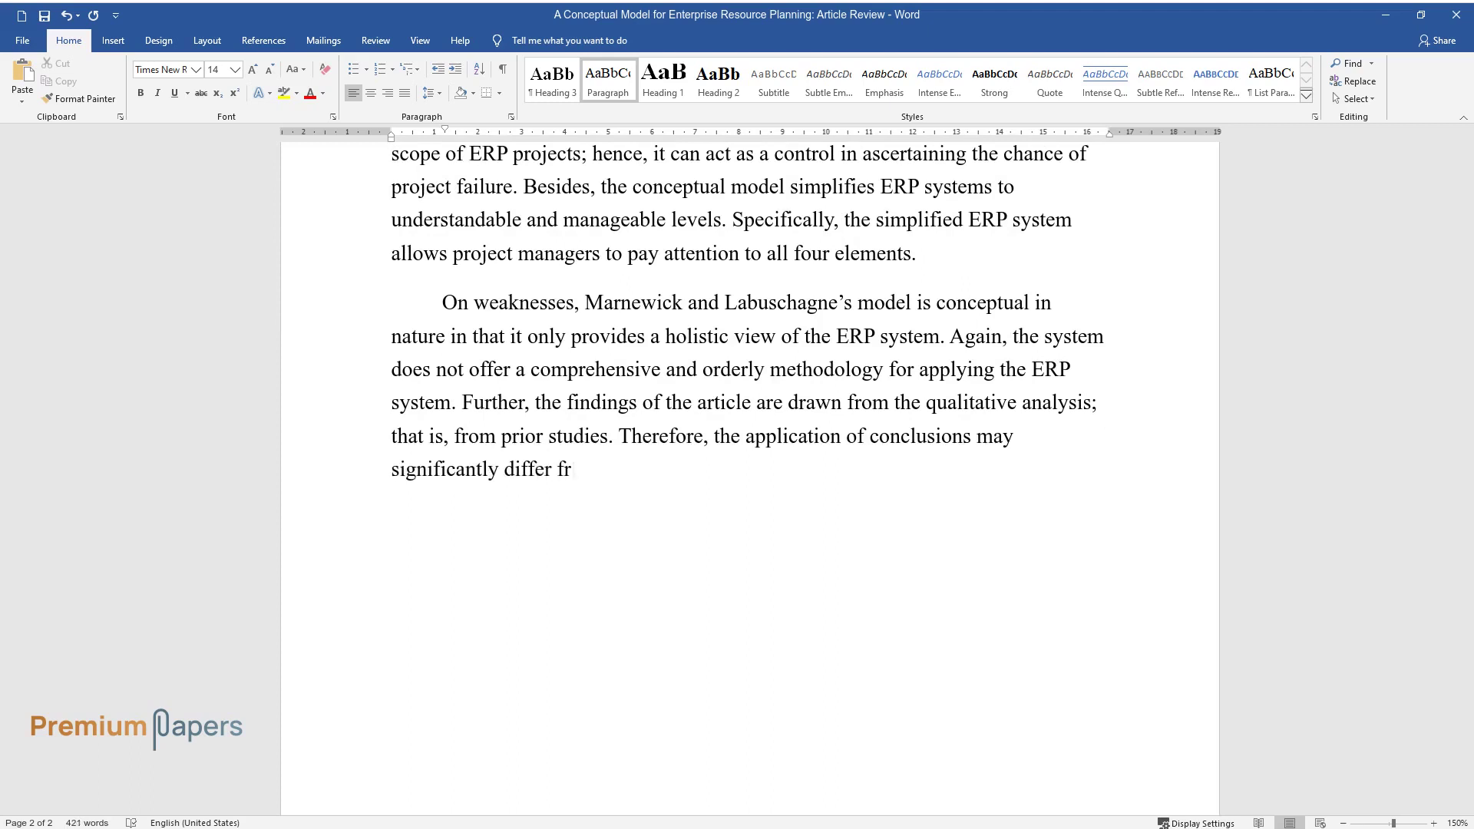
pyautogui.write('om those attained from empirical')
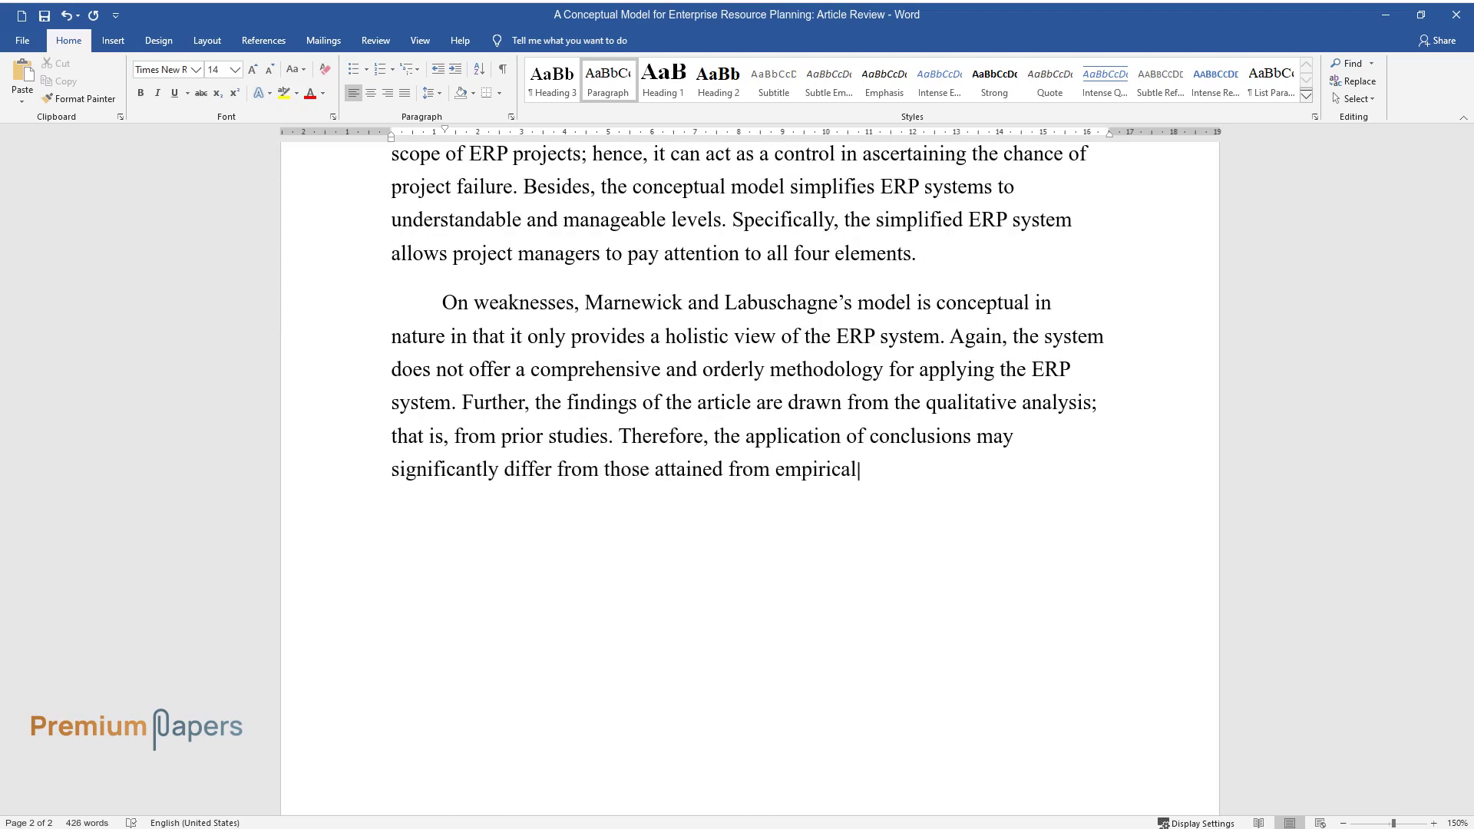
pyautogui.write(' results.')
pyautogui.press('Return')
pyautogui.write('Articl')
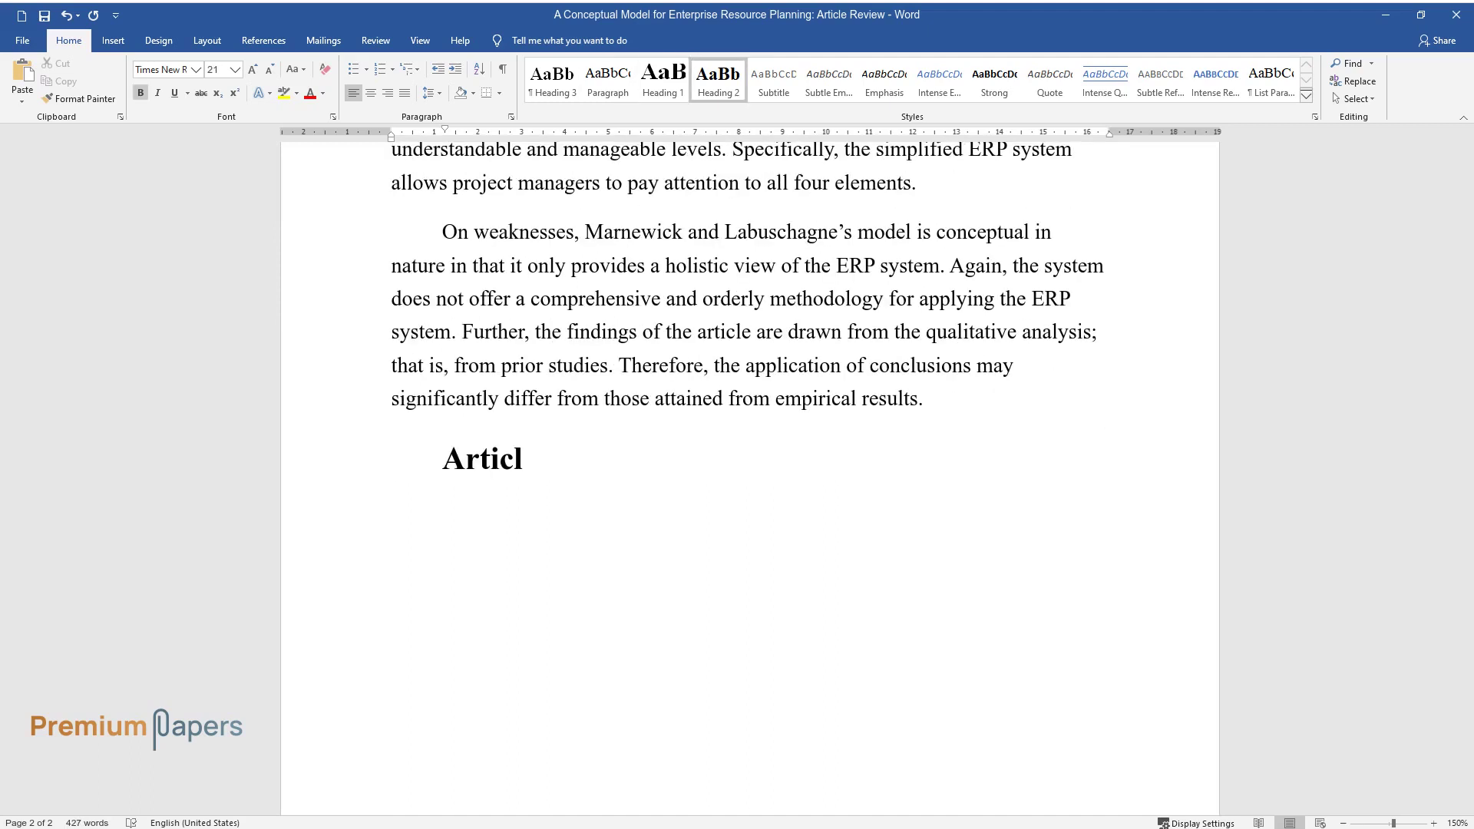
pyautogui.write('e Contribution and Future Work')
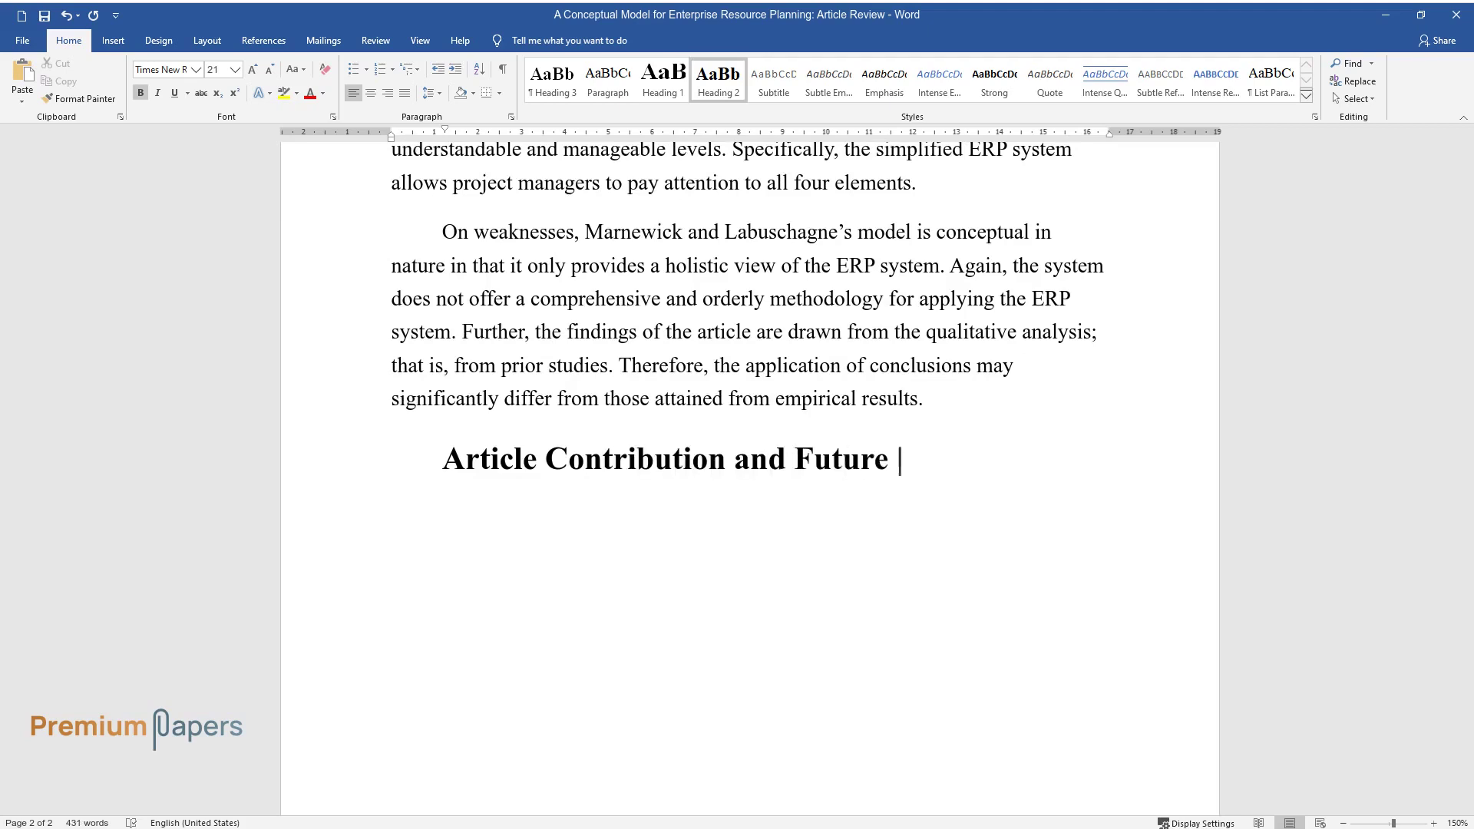
pyautogui.press('Return')
pyautogui.write('This articl')
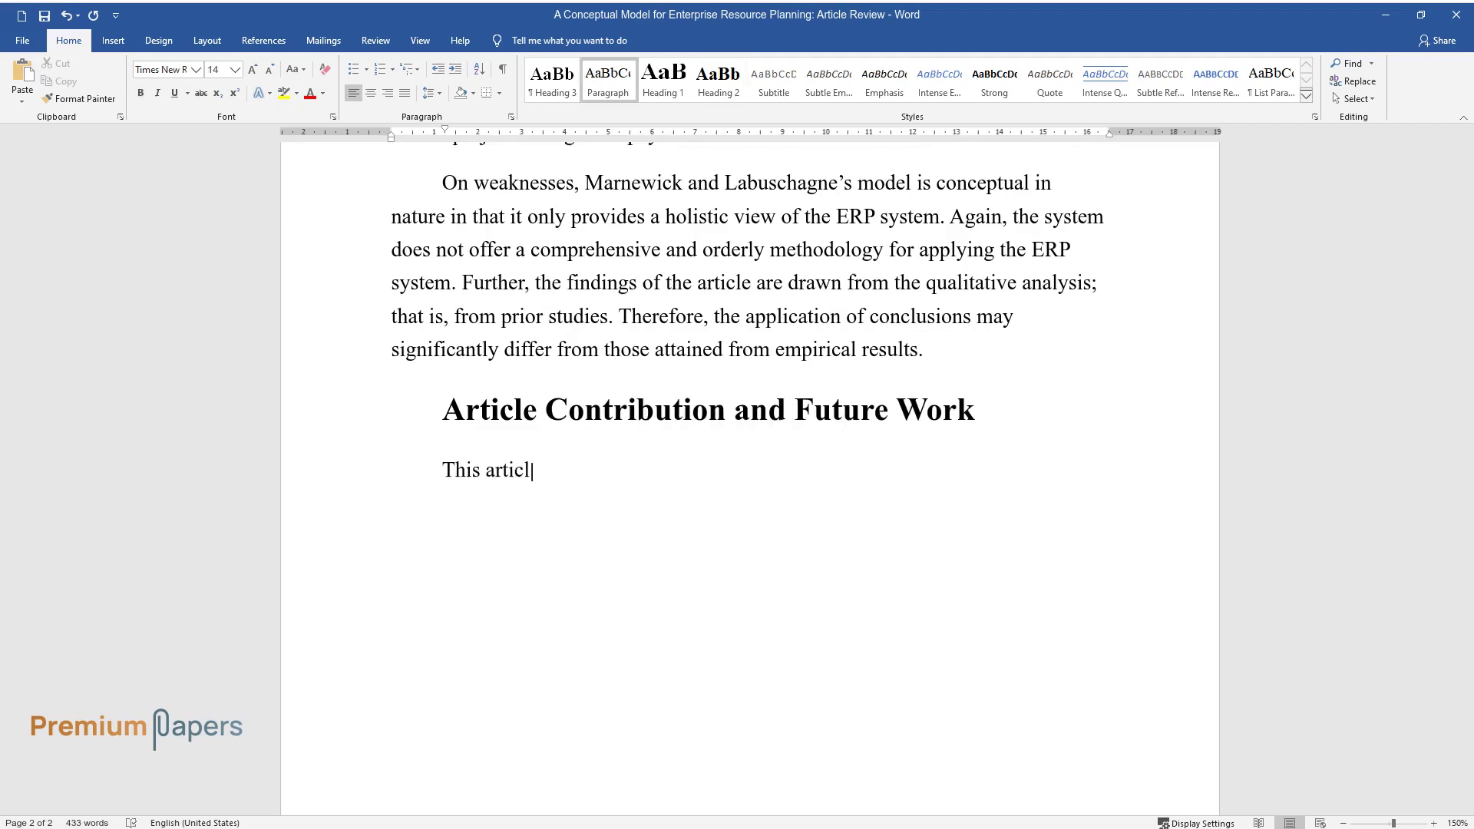
pyautogui.write('e makes significant contributio')
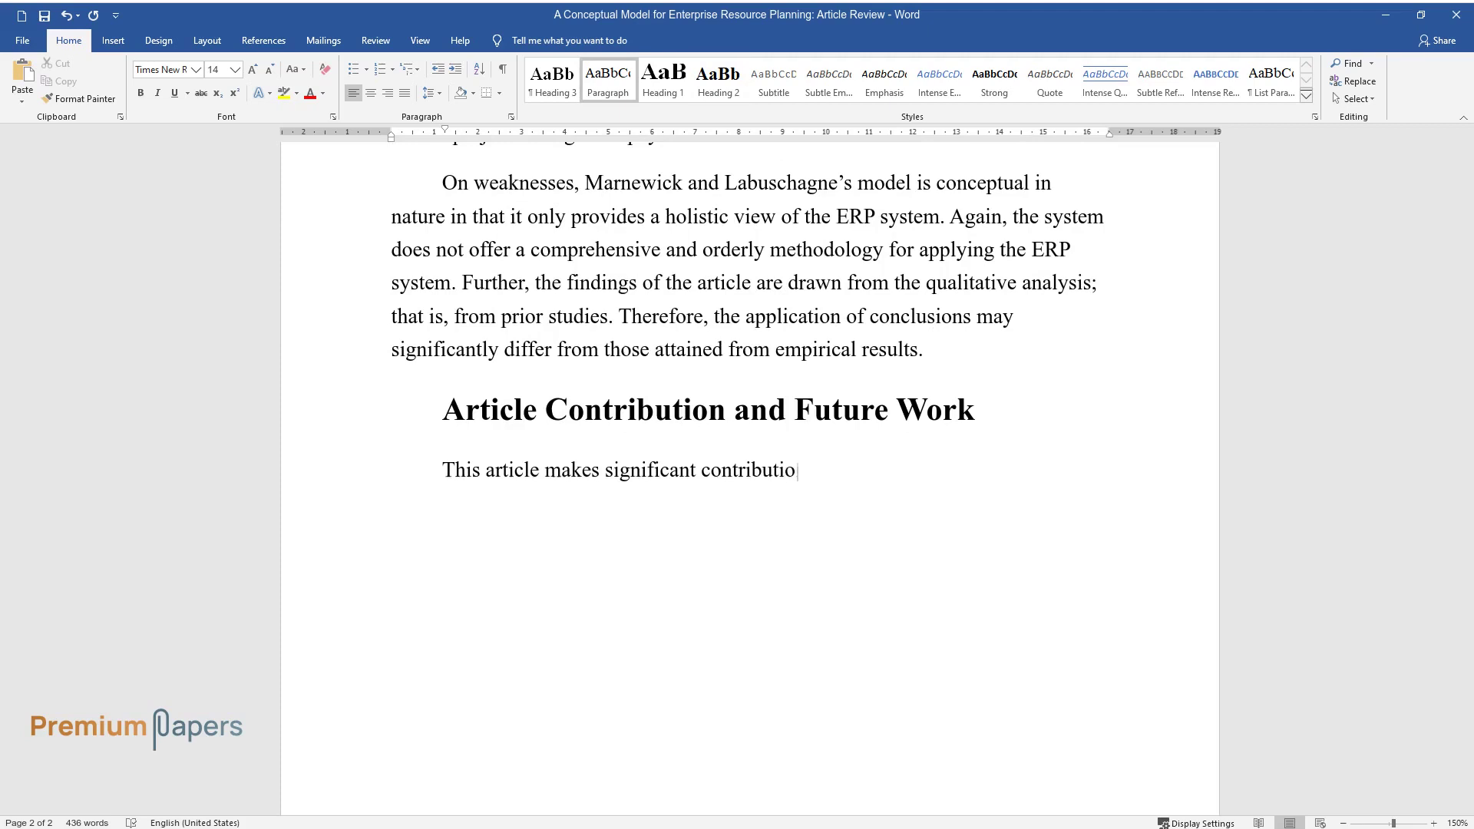
pyautogui.write('ns to numerous fields. Some of ')
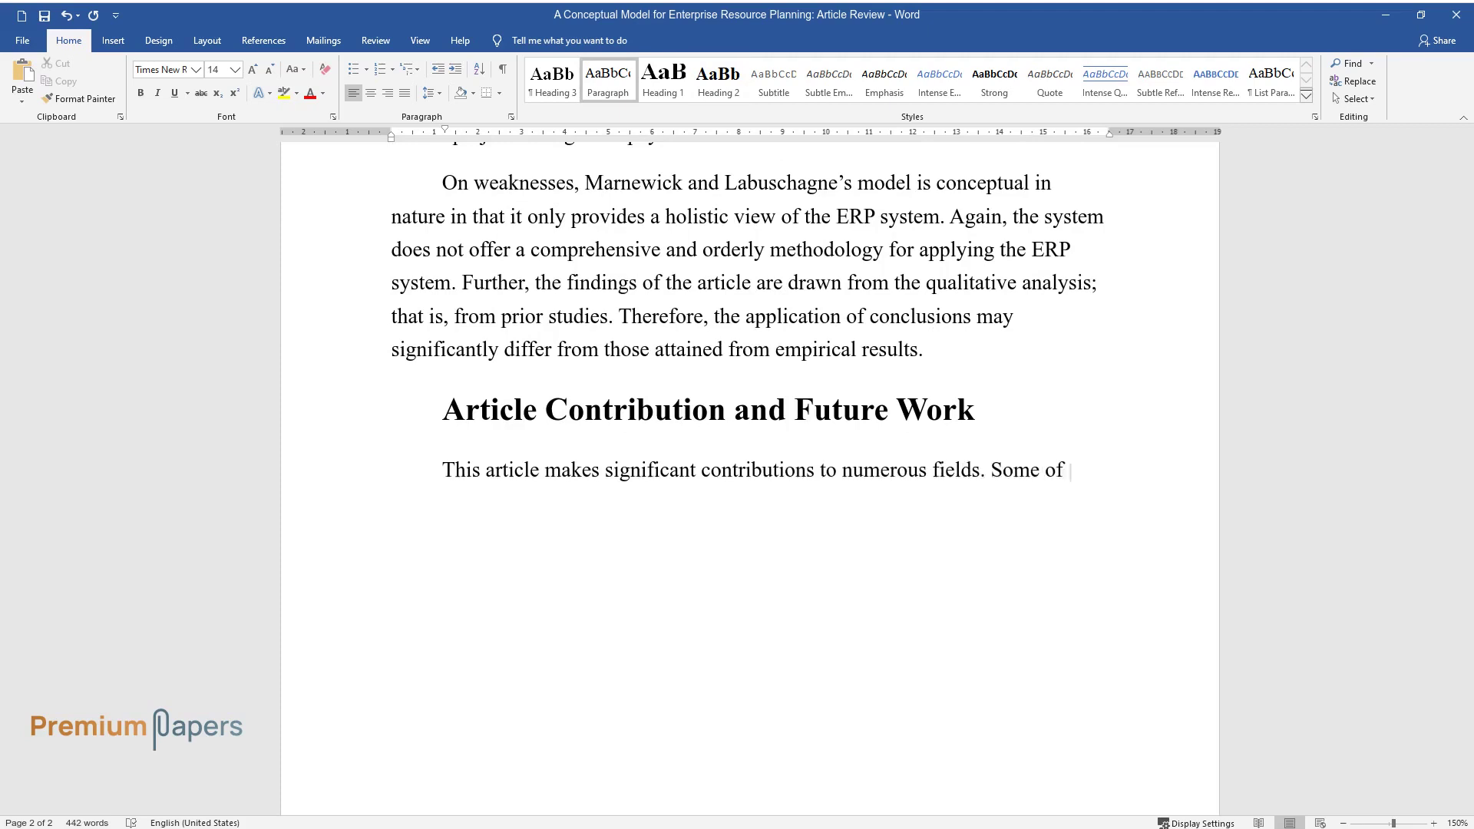
pyautogui.write('these areas include manufacturin')
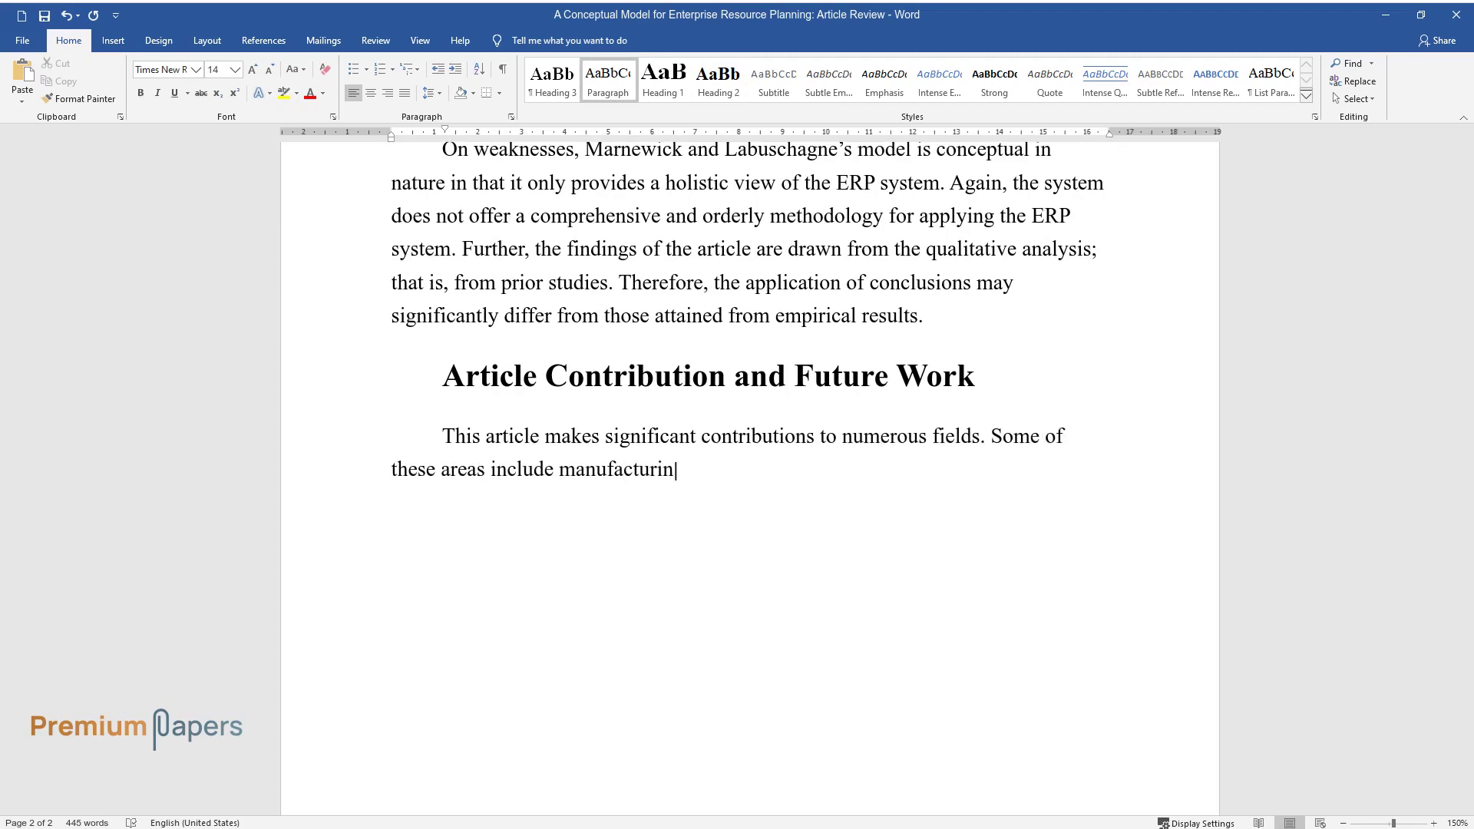
pyautogui.write('g resource planning, project ma')
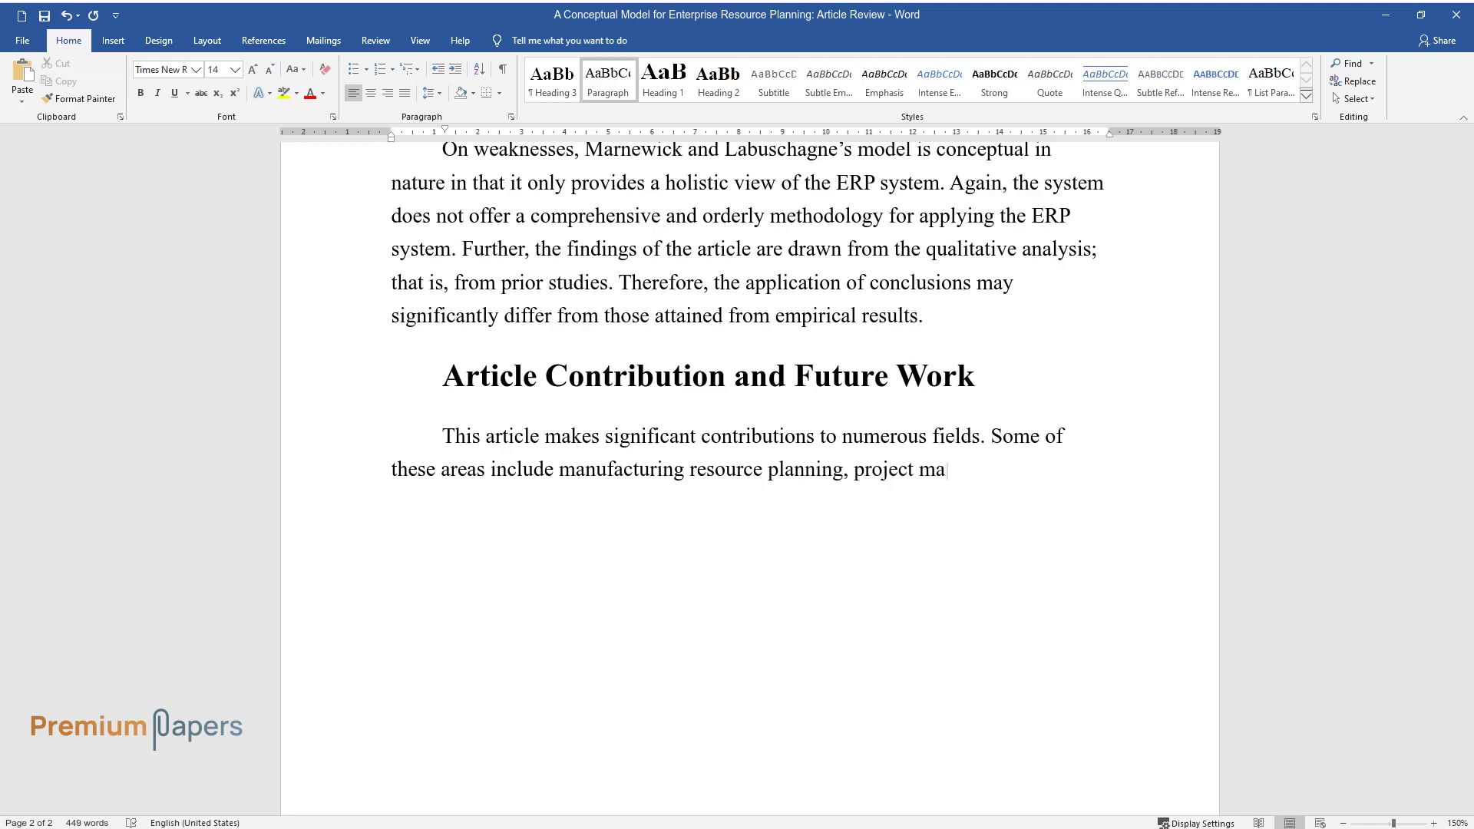
pyautogui.write('nagement, modeling, finance, hu')
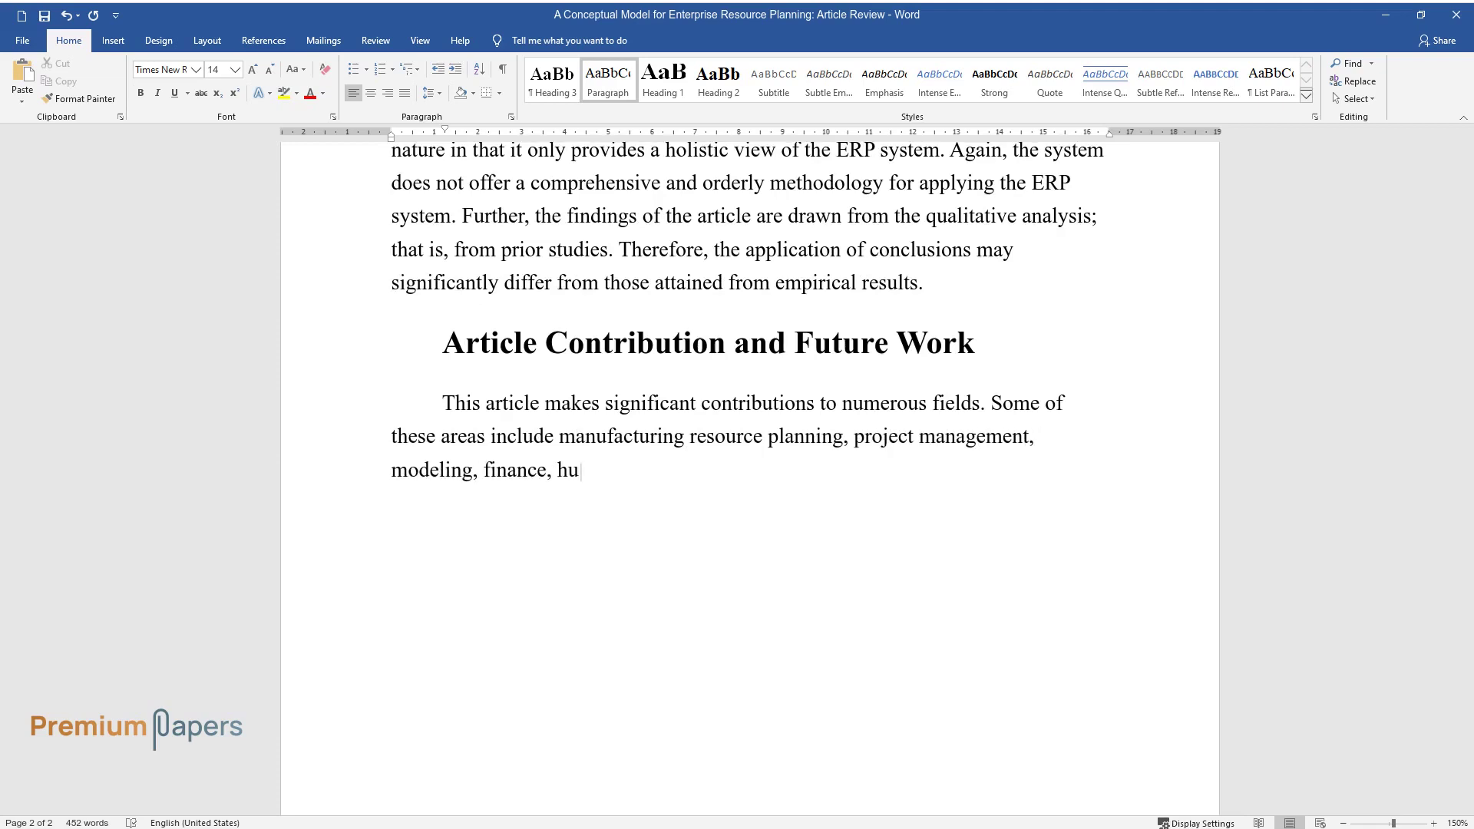
pyautogui.write('man resources, supply chain man')
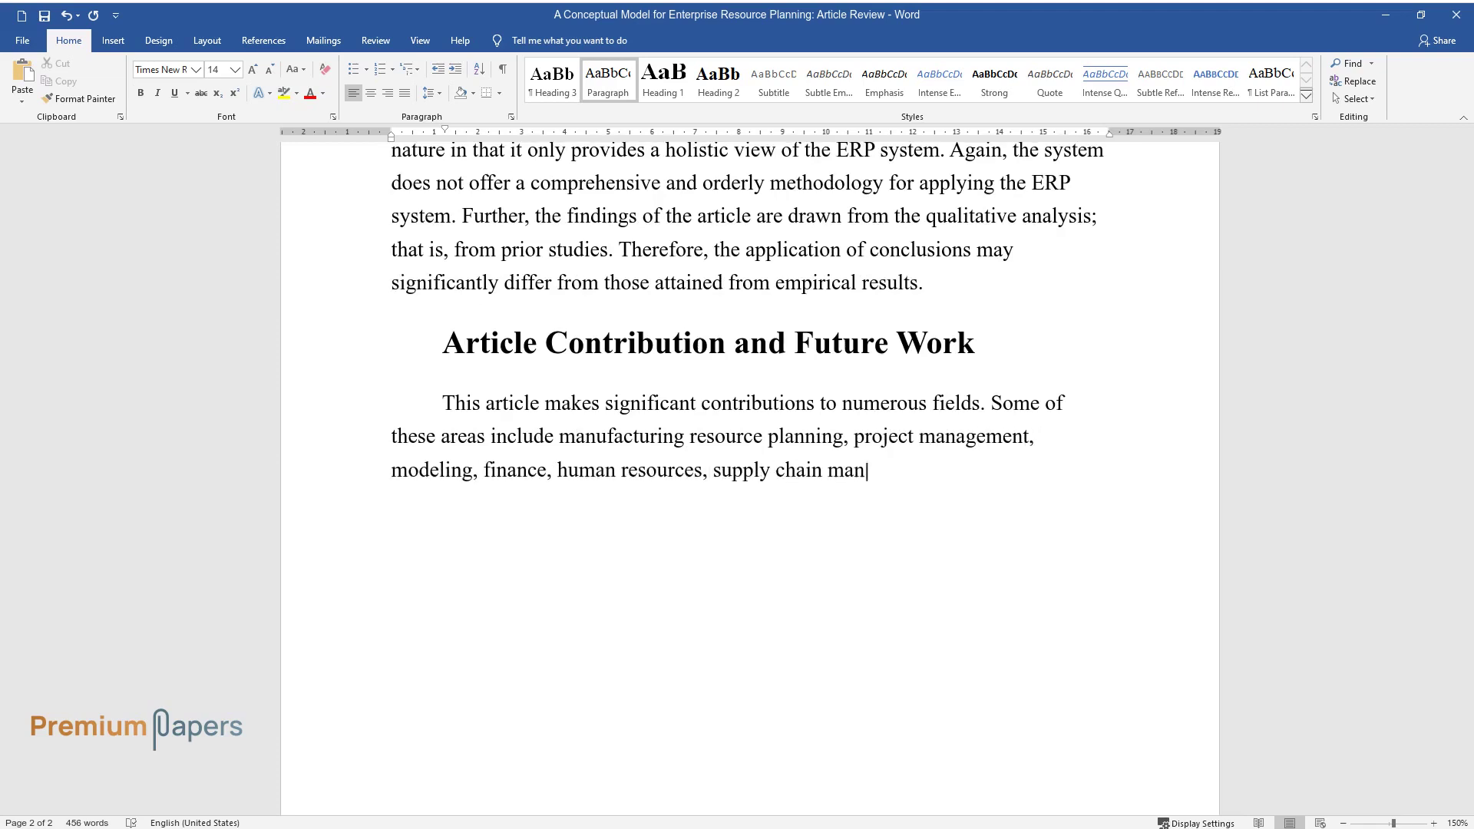
pyautogui.write('agement, supplier relationship management, business int')
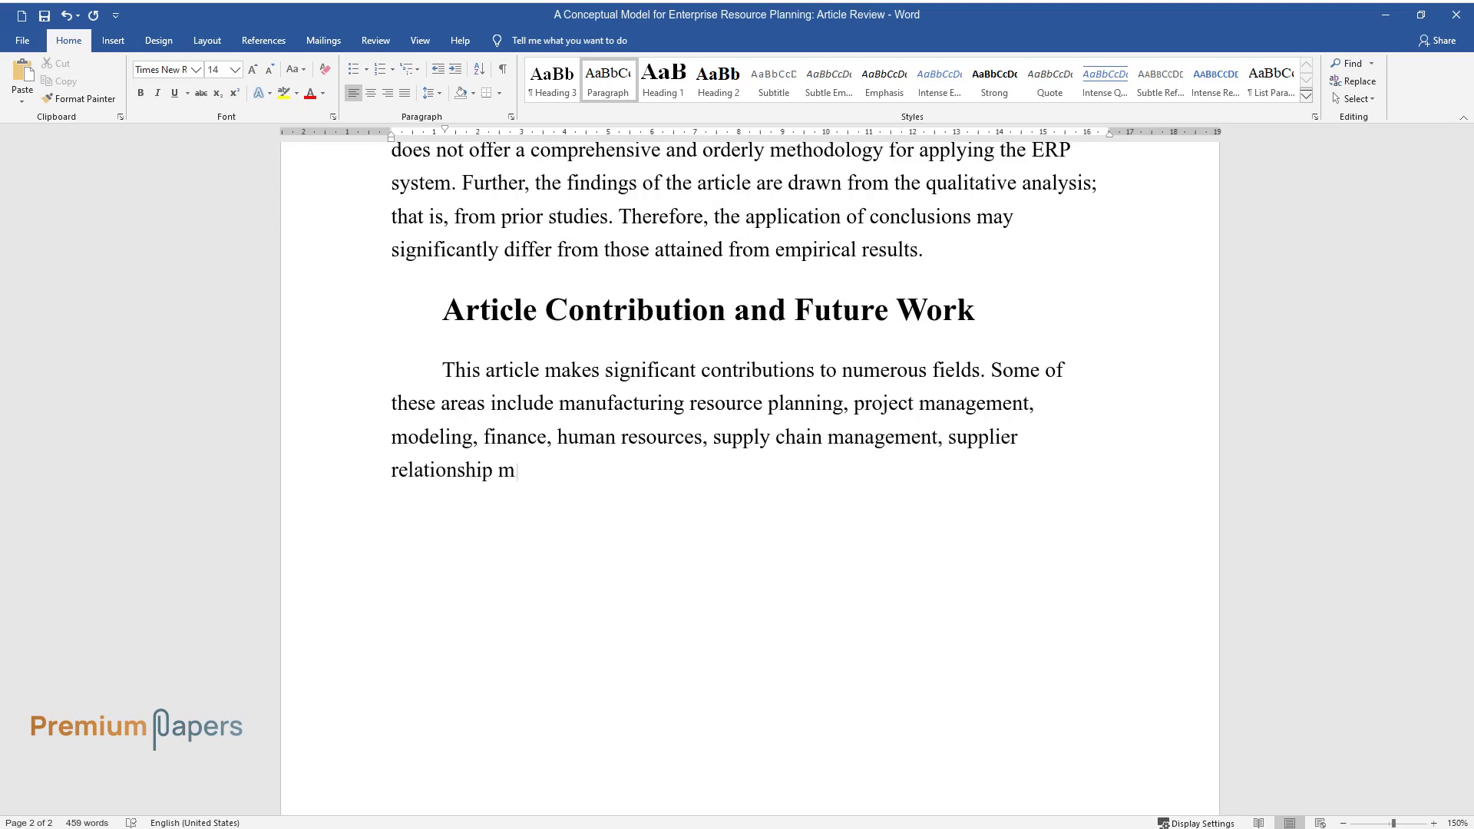
pyautogui.write('elligenc')
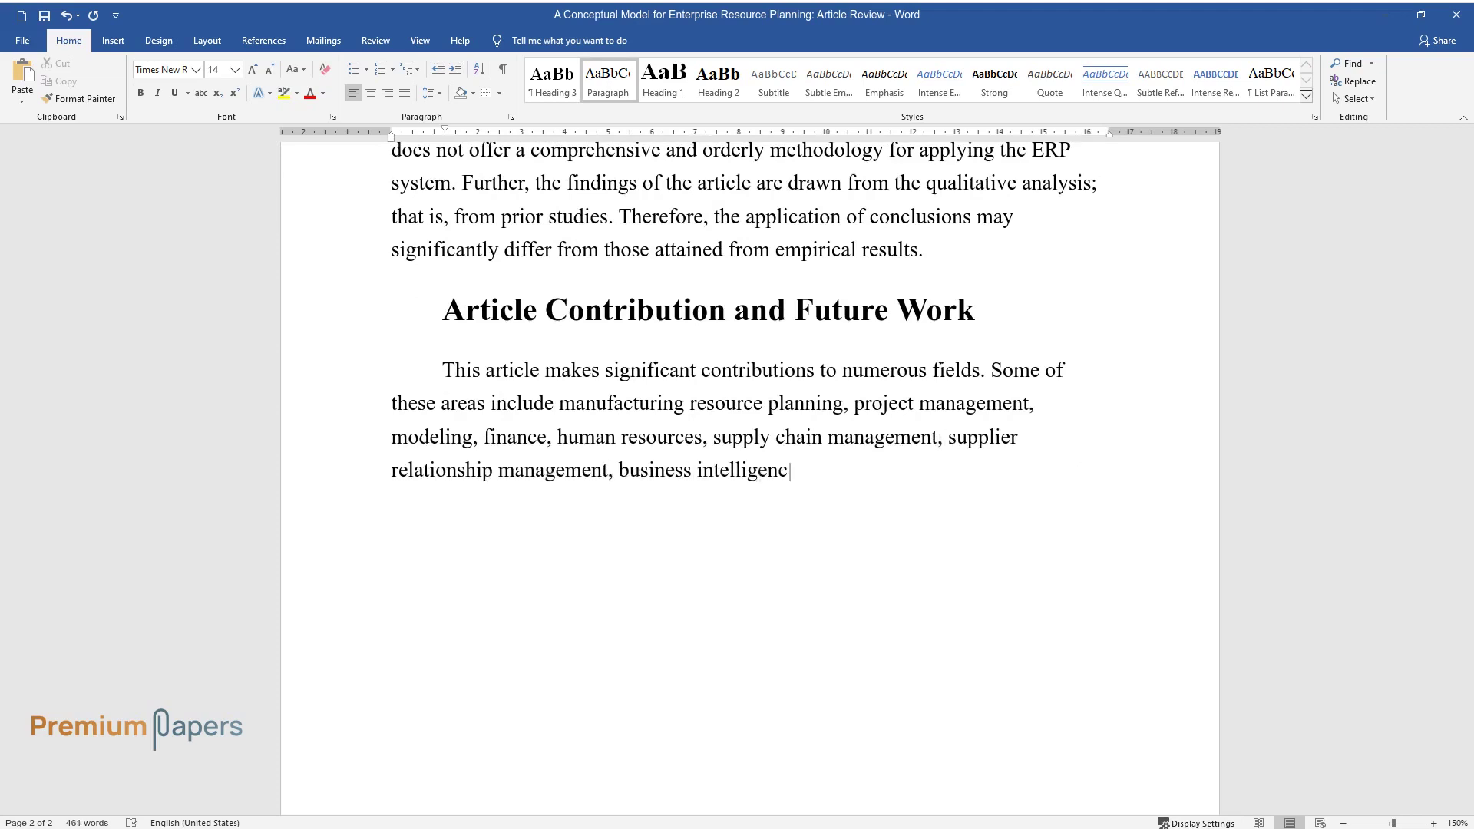
pyautogui.write('e, and customer relationship ma')
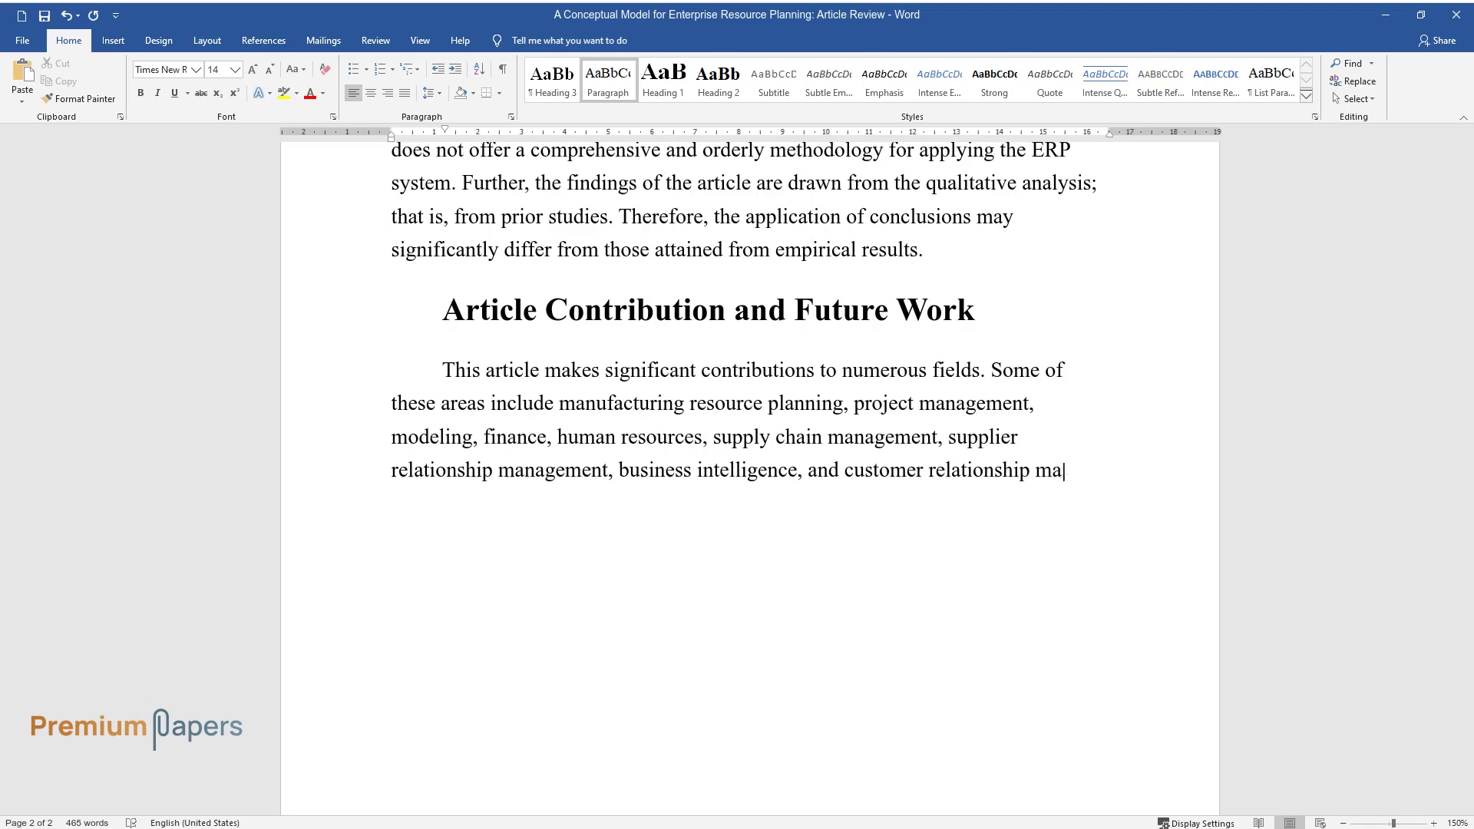
pyautogui.write('nagement. These contributions a')
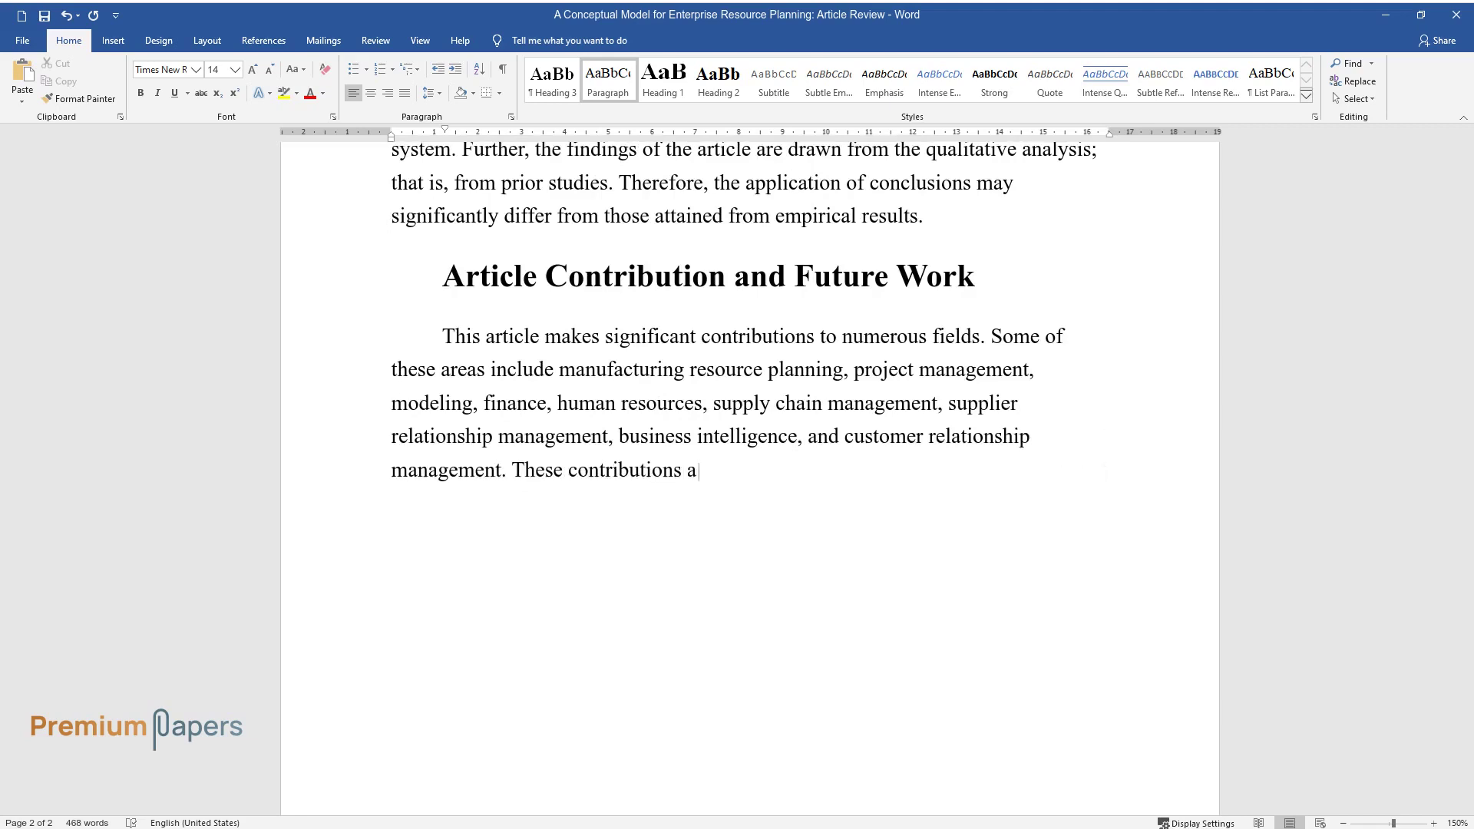
pyautogui.write('re relatively similar to those')
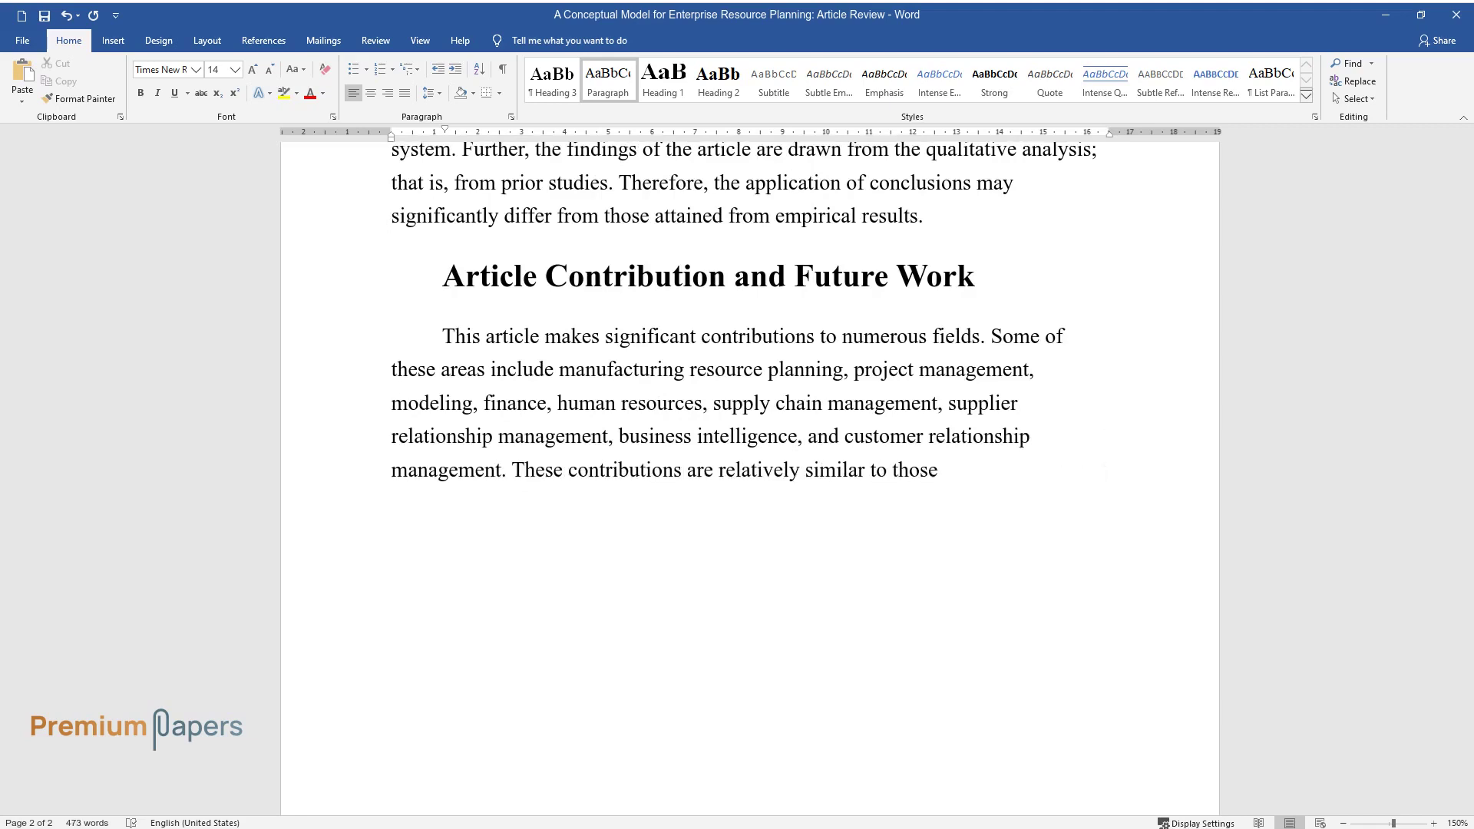
pyautogui.write(' made by other studies. F')
pyautogui.write('or inst')
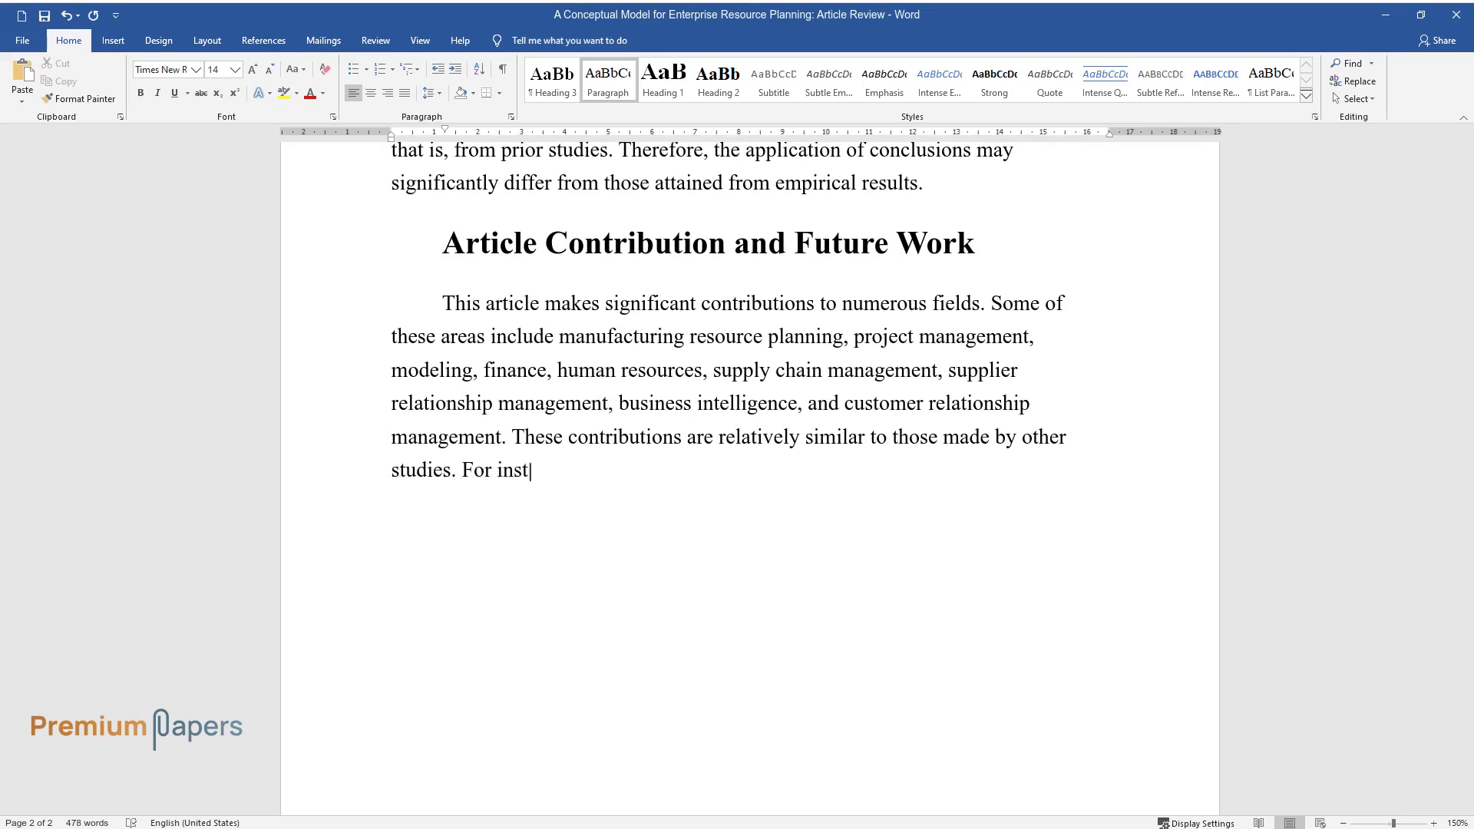
pyautogui.write('ance, Kadir, Ismail, and Tatin c')
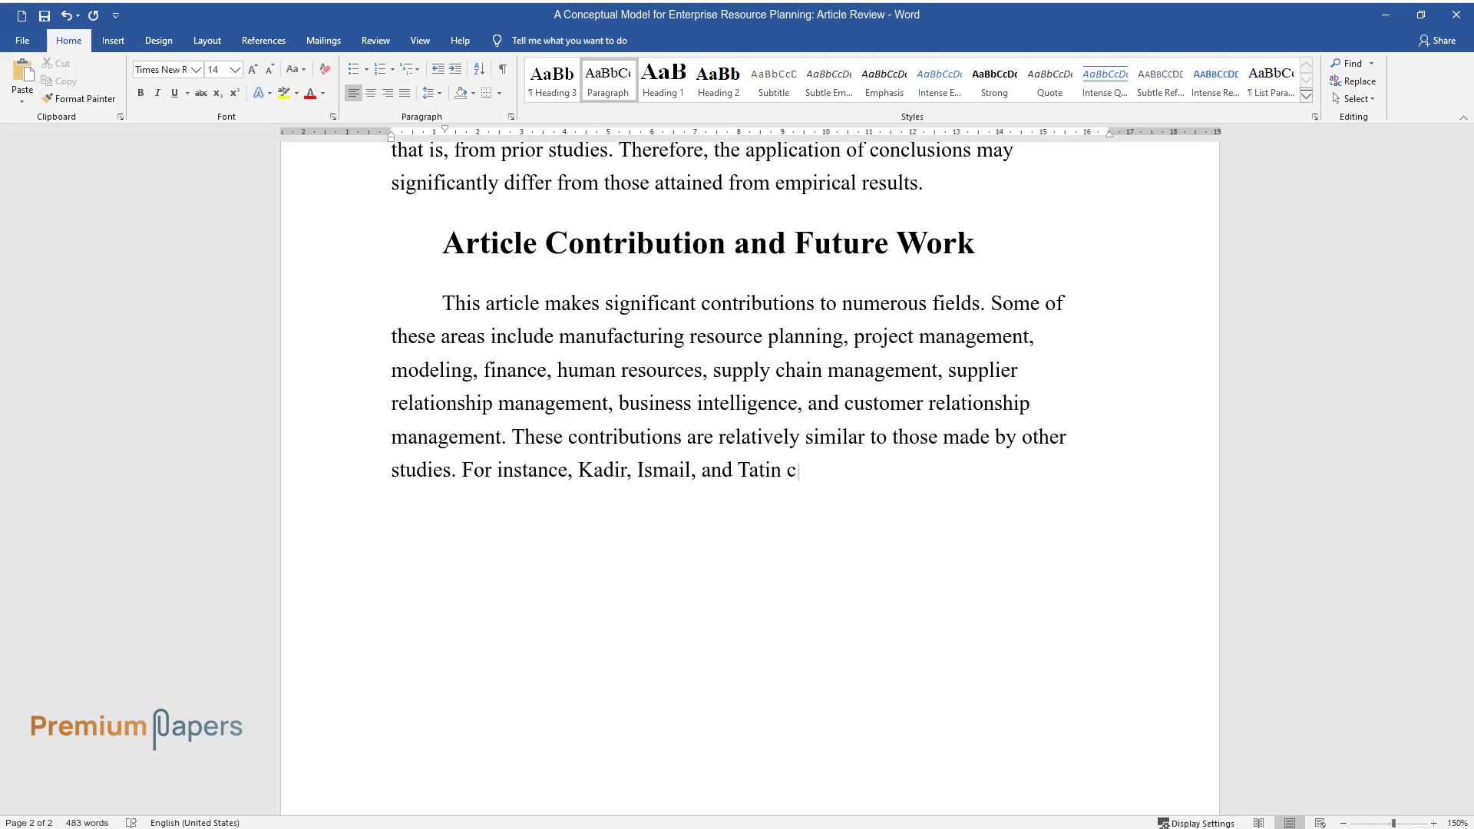
pyautogui.write('onclude that service quality, w')
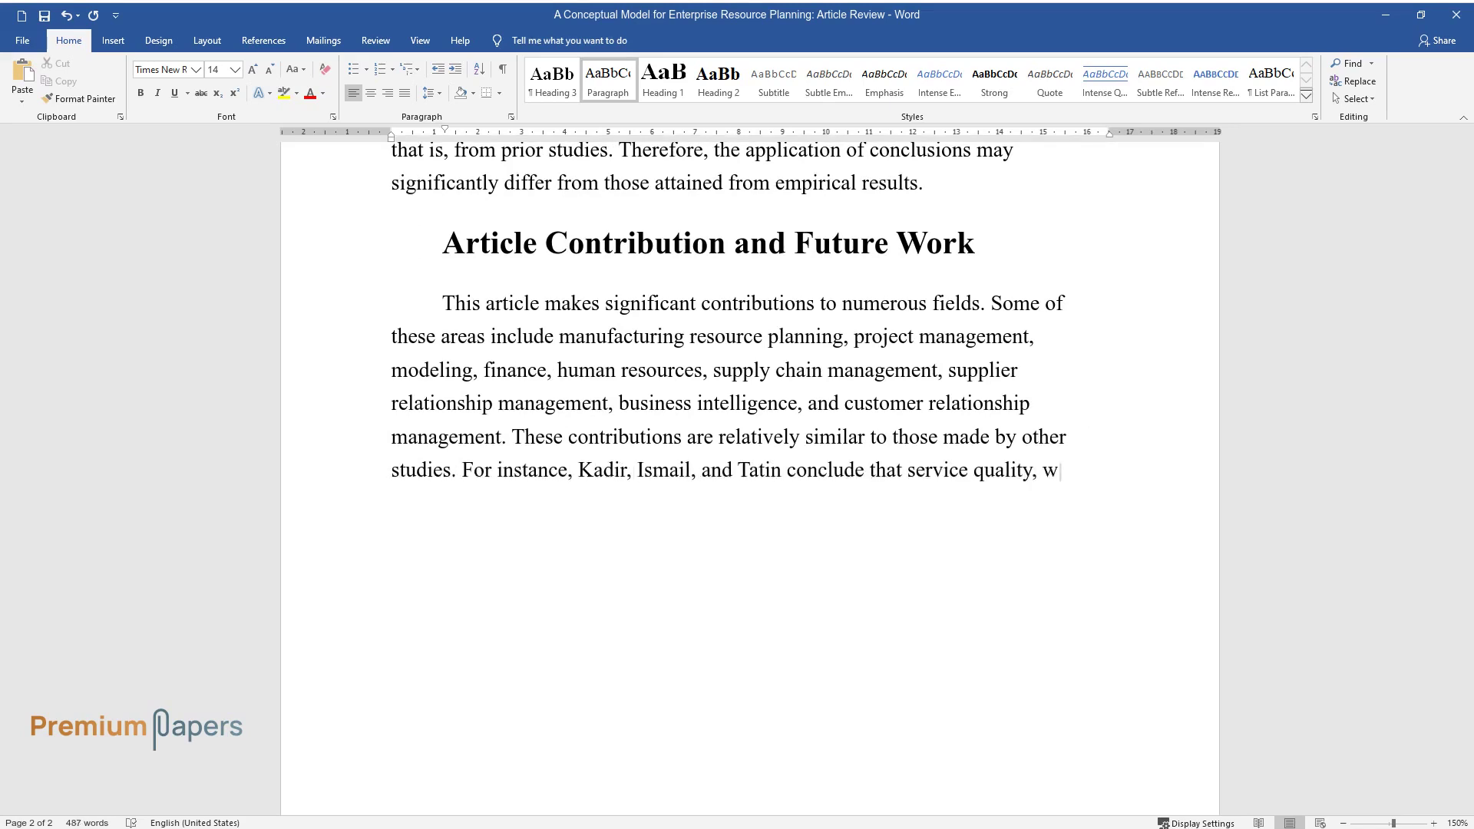
pyautogui.write('hich is part of customer relatio')
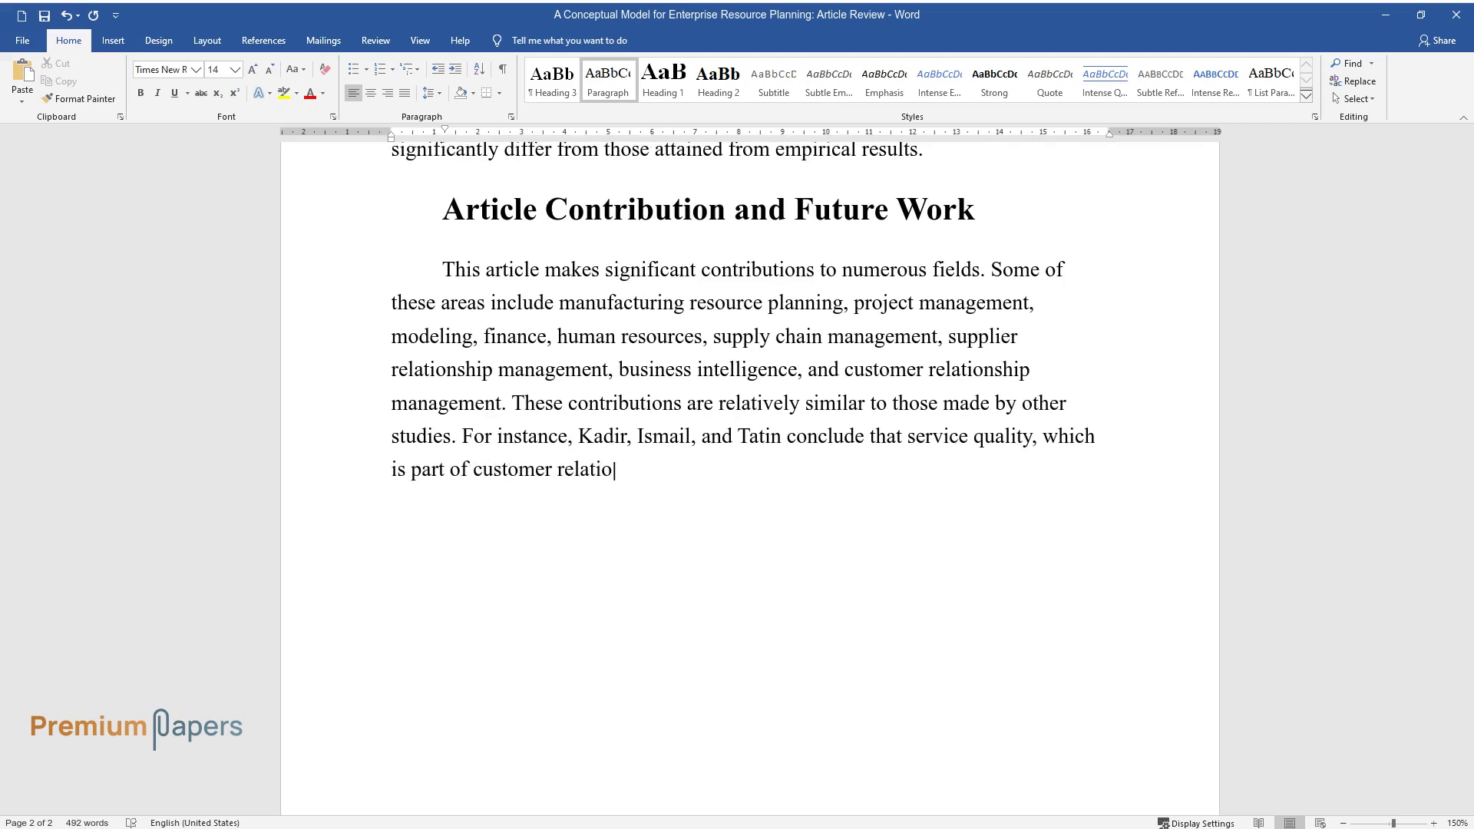
pyautogui.write('nship management, is among the ')
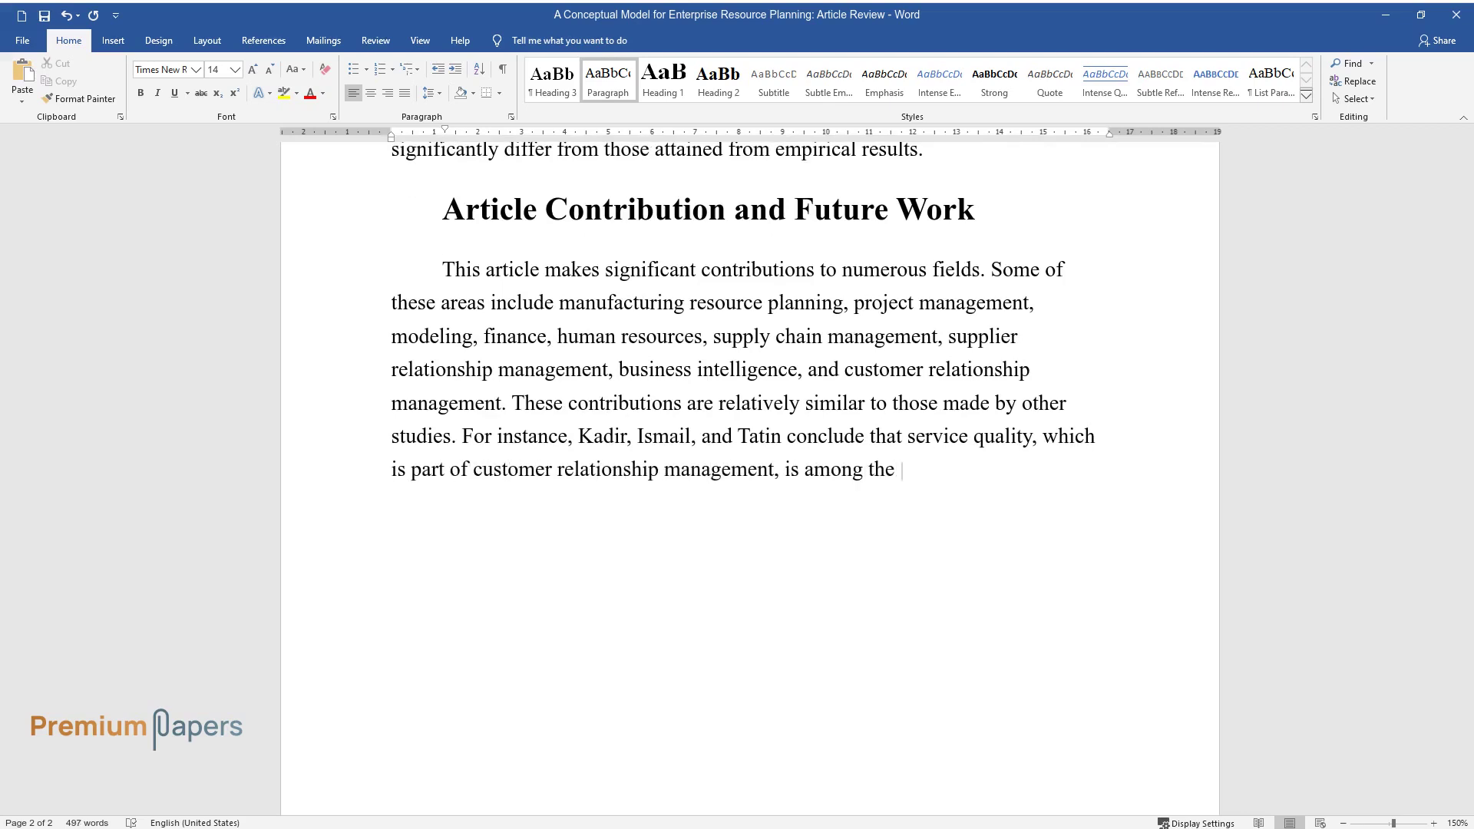
pyautogui.write('factors that contribute to the ')
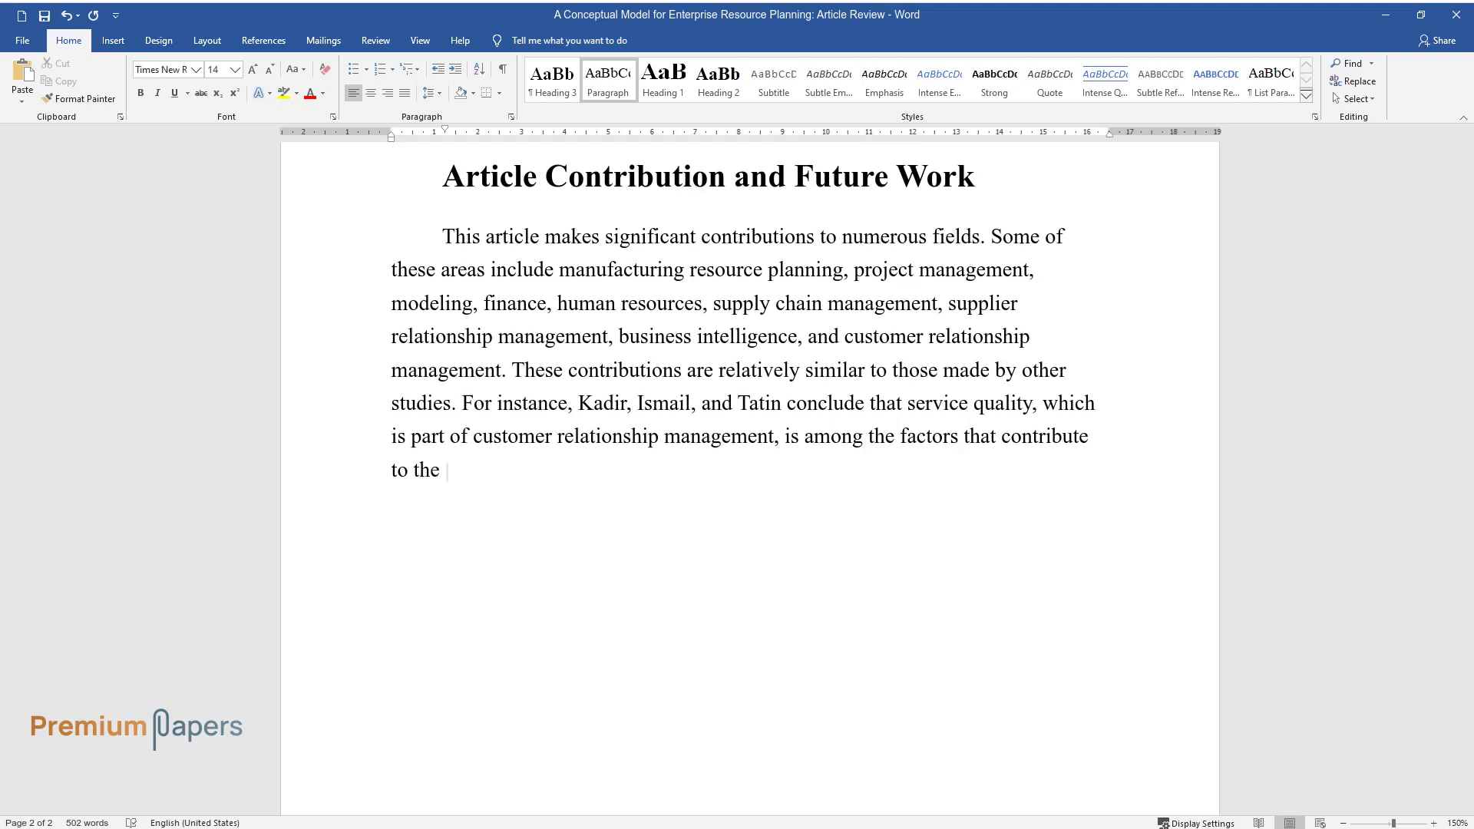
pyautogui.write('effectiveness of the ERP system')
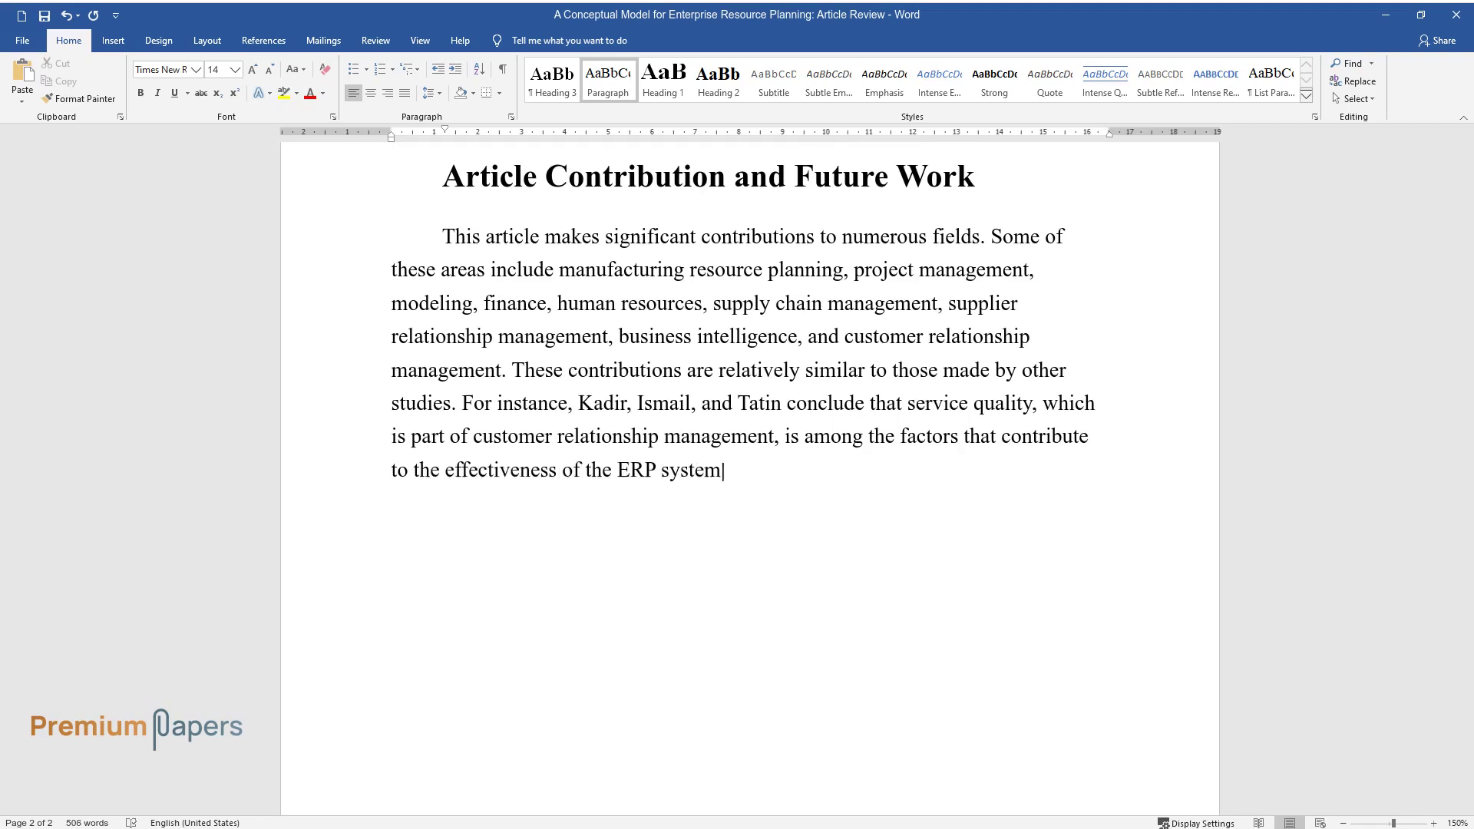
pyautogui.write('. Besides, the article has ident')
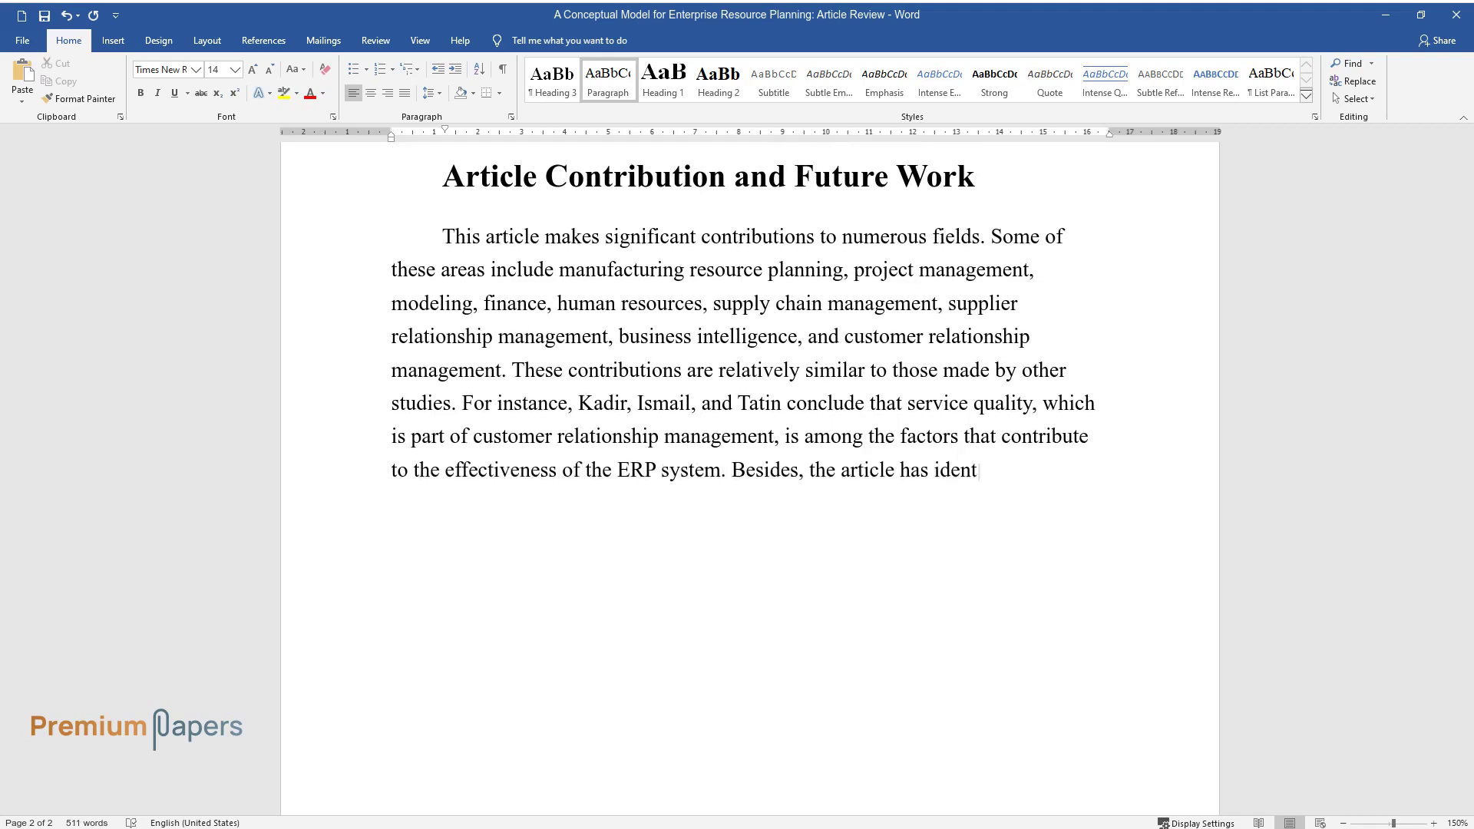
pyautogui.write('ified ERP limitations that are ')
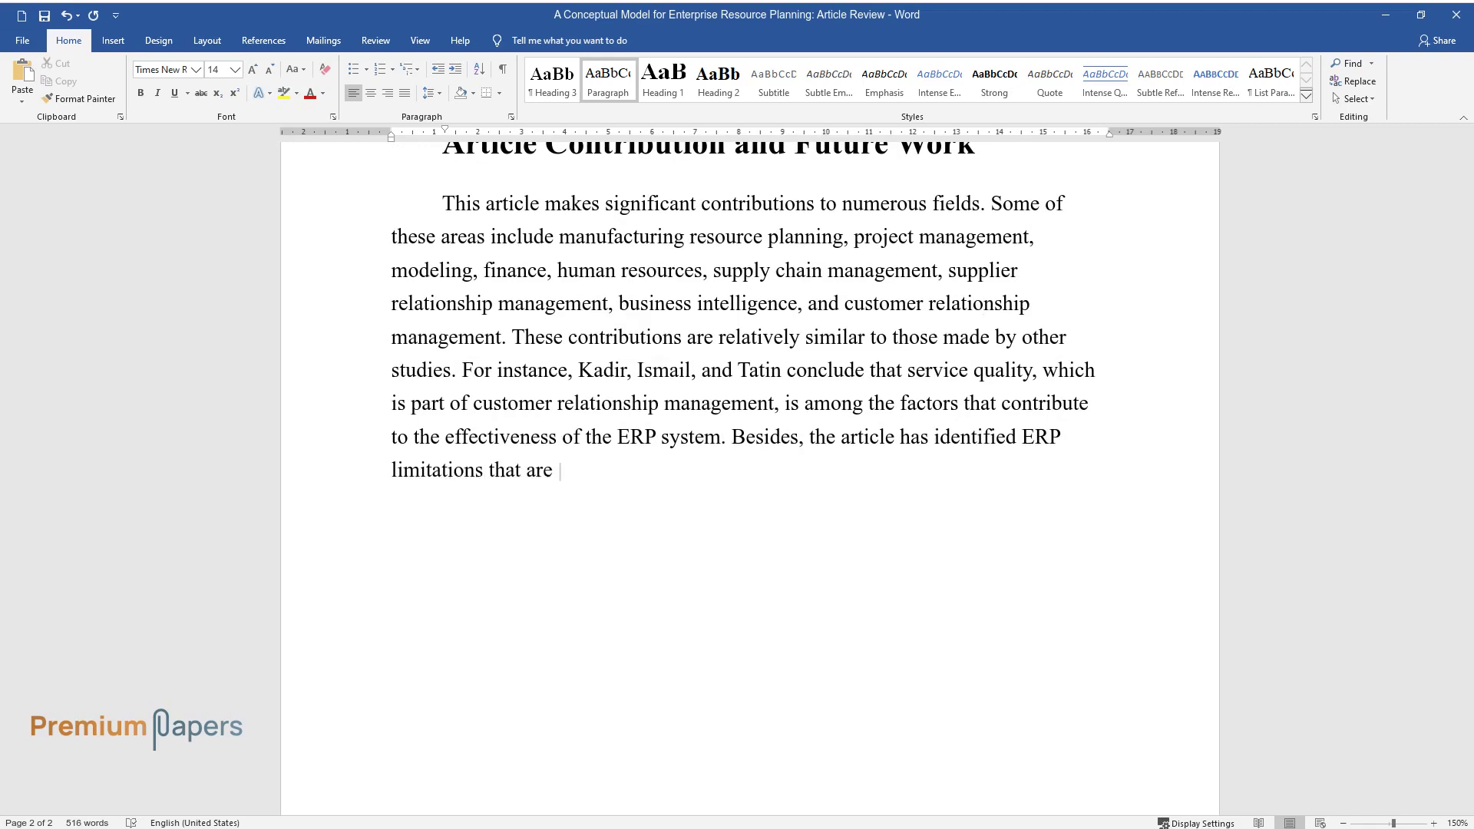
pyautogui.write('notable in other studies. Notab')
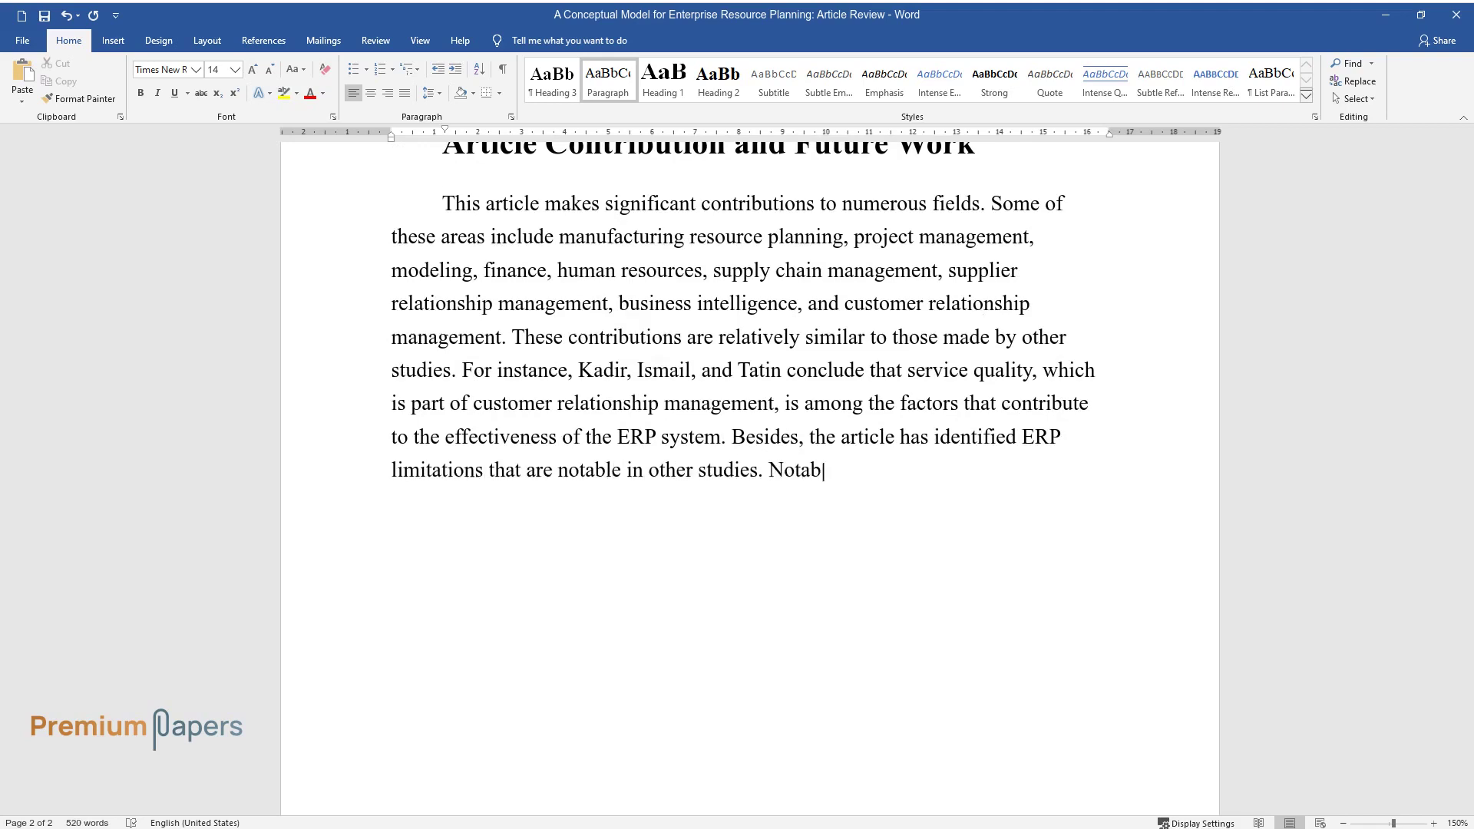
pyautogui.write('ly, Azevedo, Romao, and Rebelo')
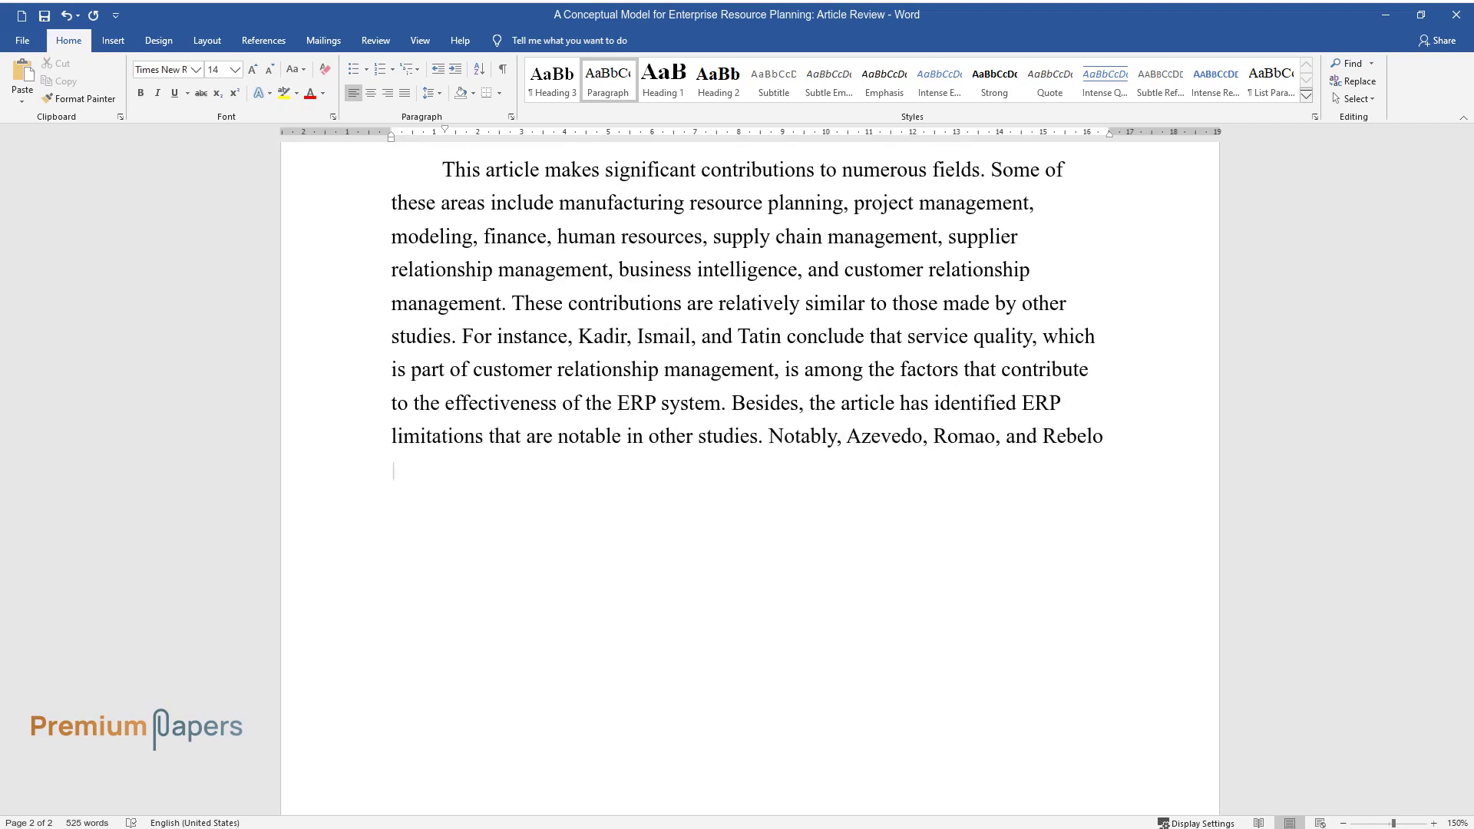
pyautogui.write(" attribute the ERP system's probl")
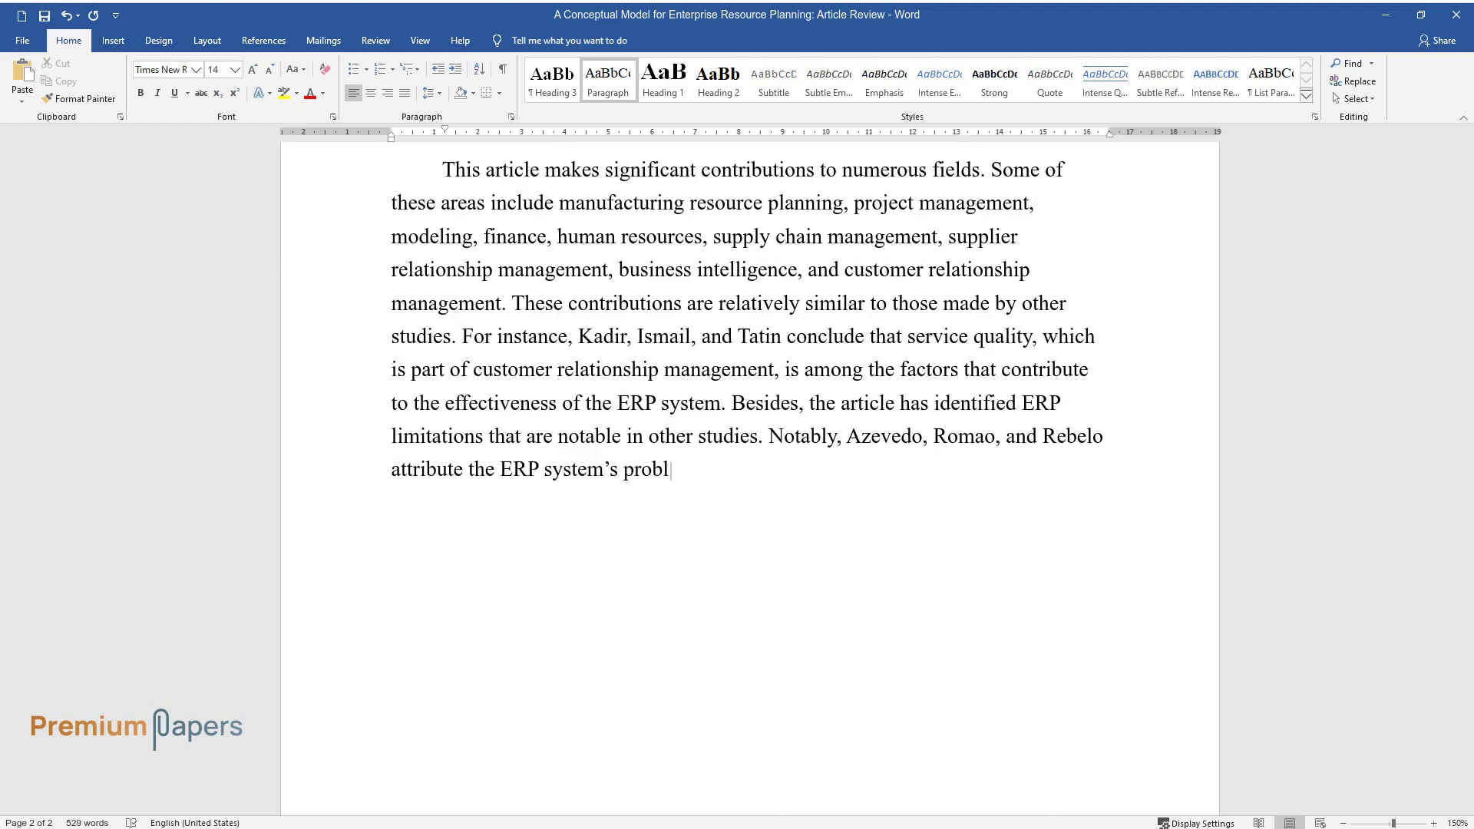
pyautogui.write('ems in businesses to its inabil')
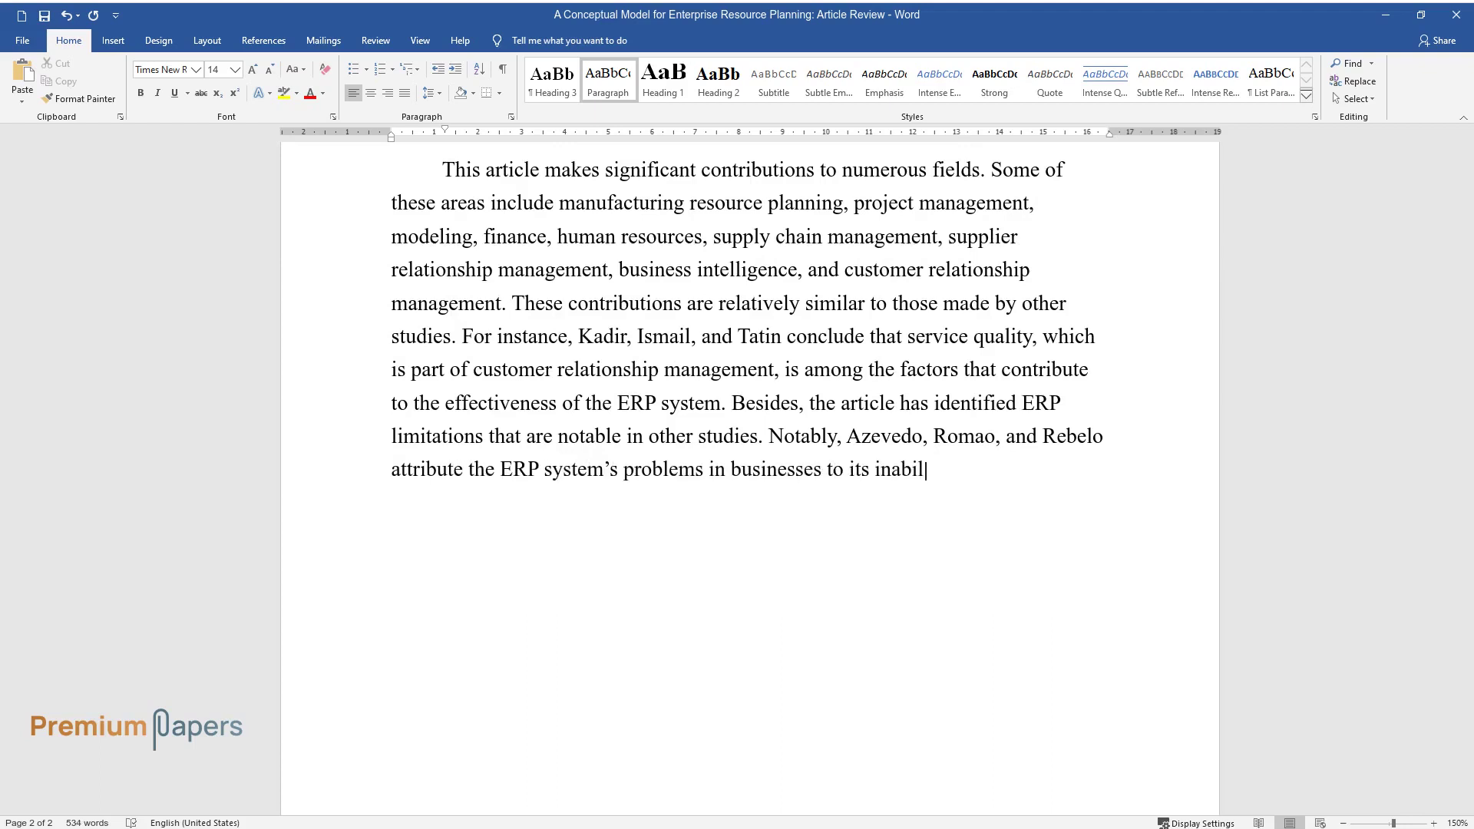
pyautogui.write('ity to automate activiti')
pyautogui.write('es in a')
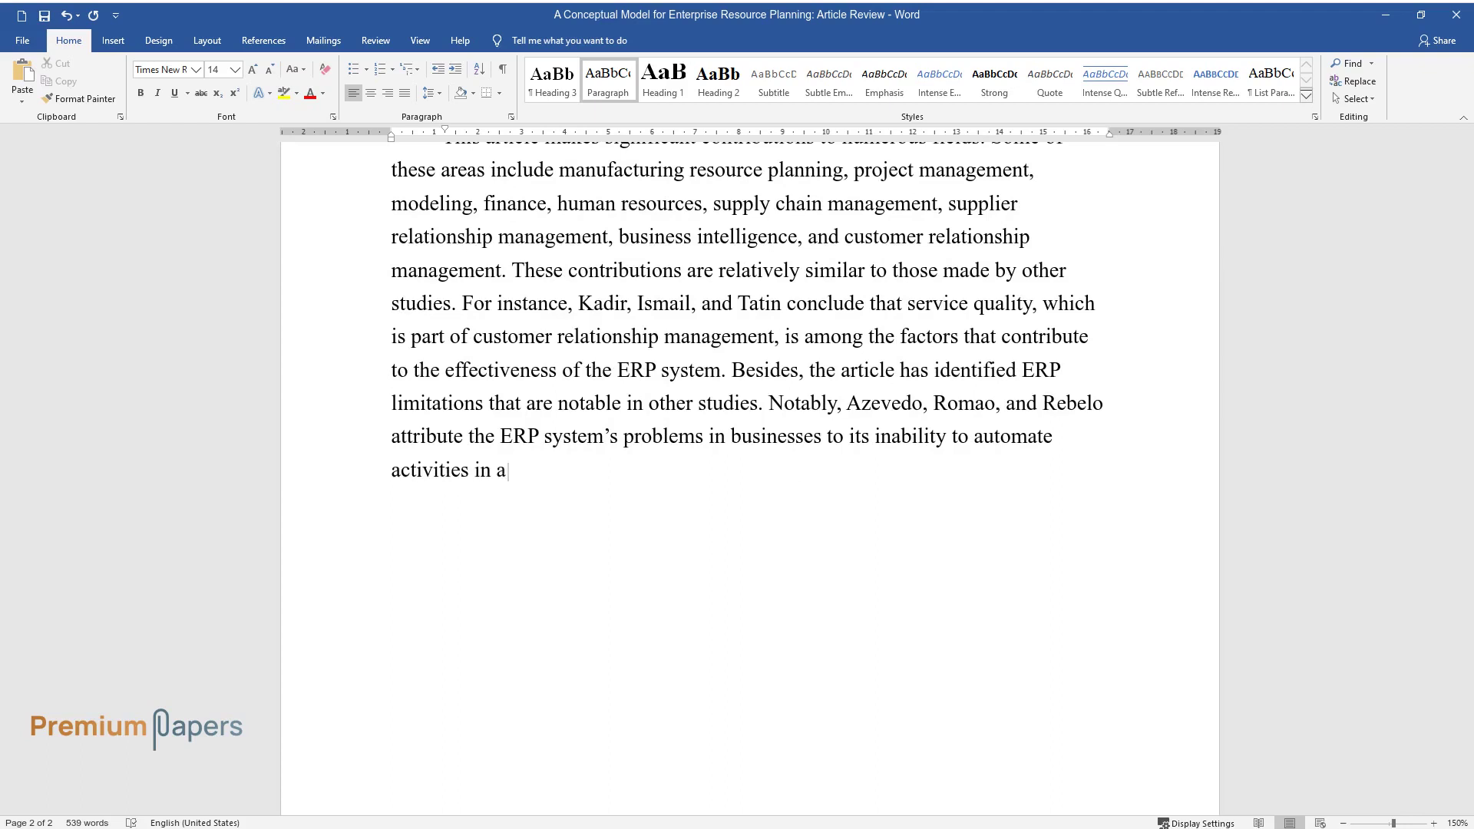
pyautogui.write('ll departments.')
# Step: Add a paragraph beginning 'In future work' urging a proper ERP implementation framework
pyautogui.press('Return')
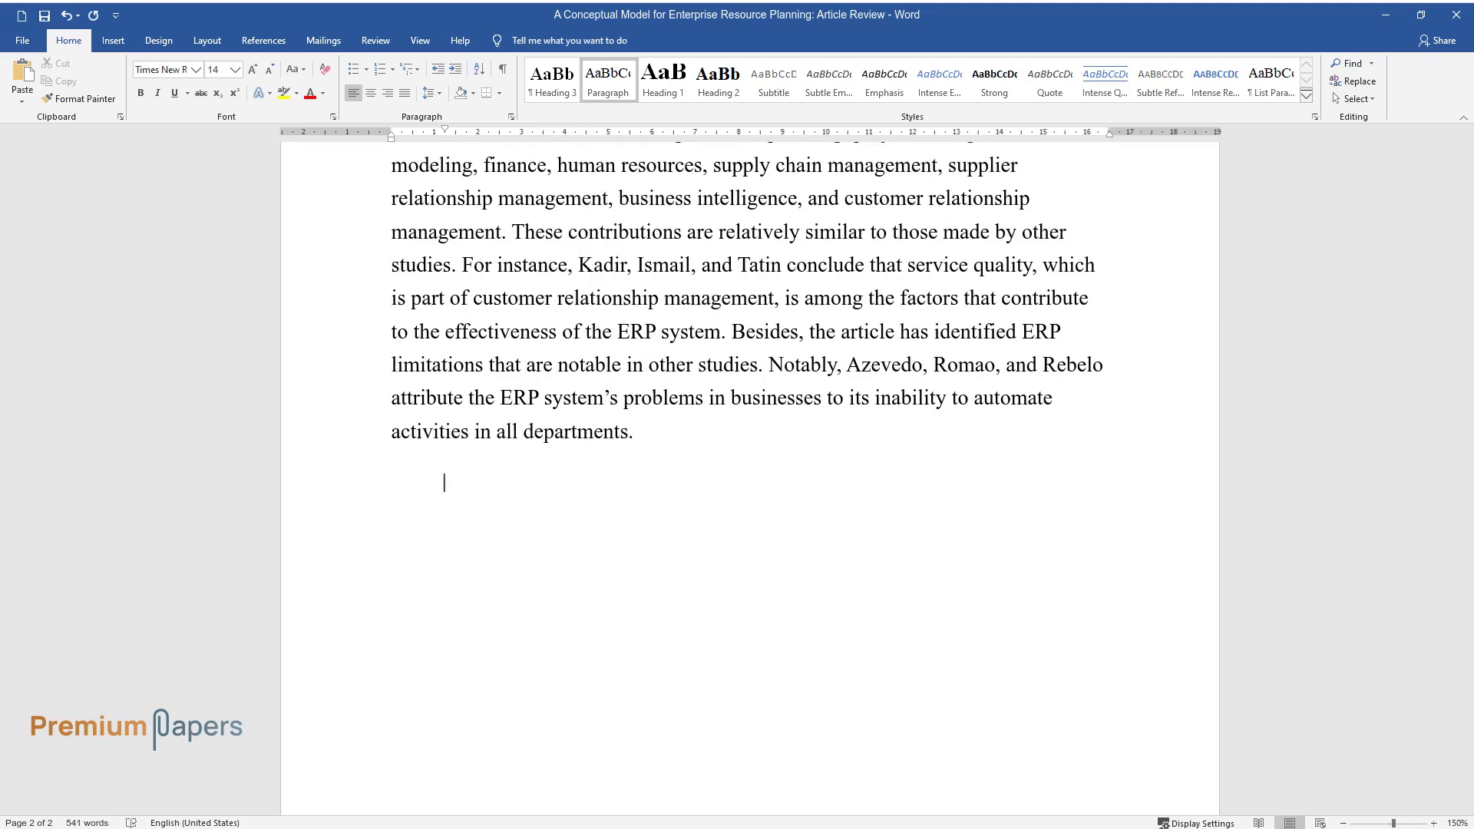
pyautogui.write('In future work, the article adv')
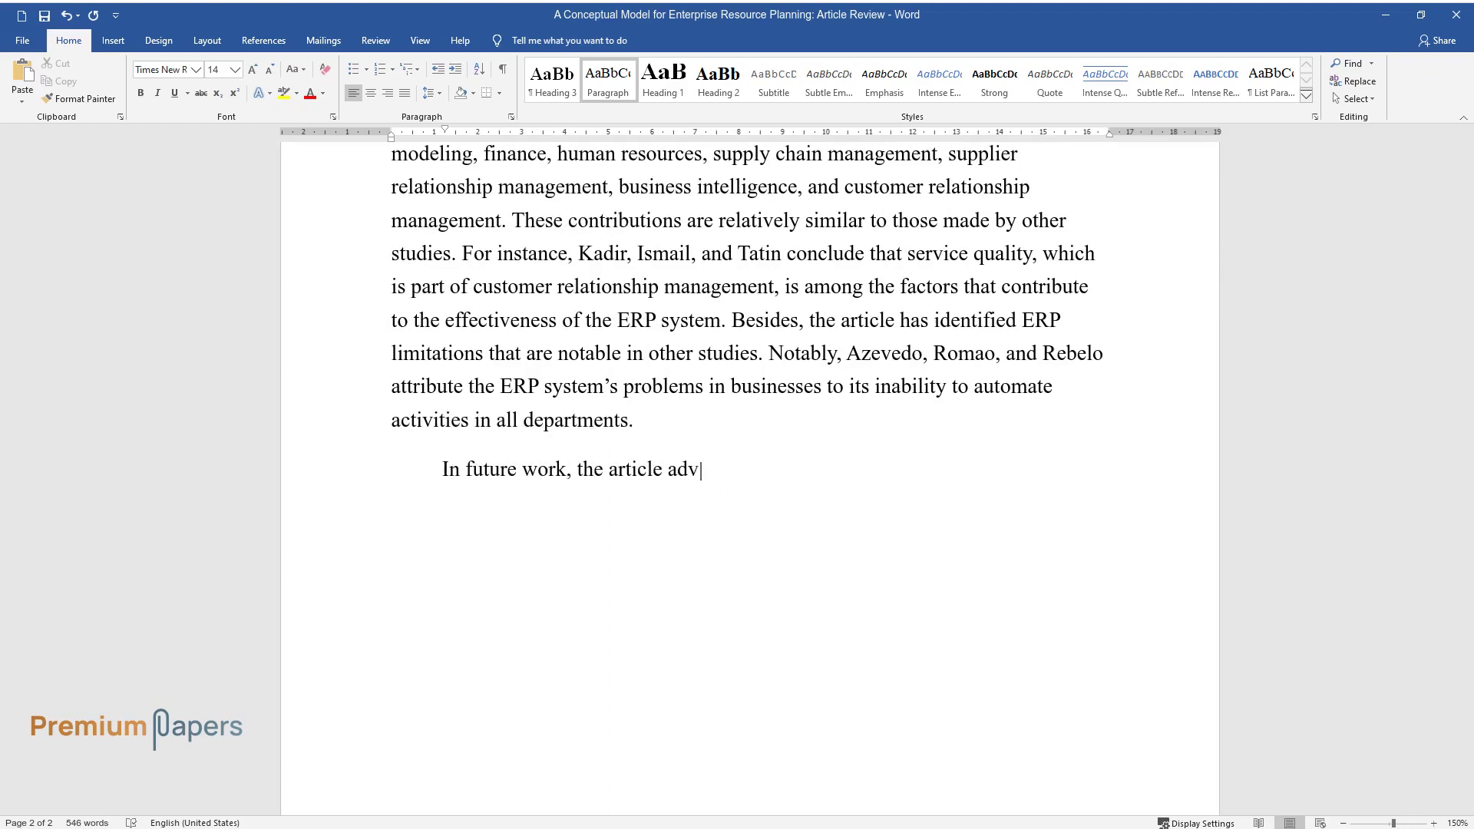
pyautogui.write('ocates for the need for a prope')
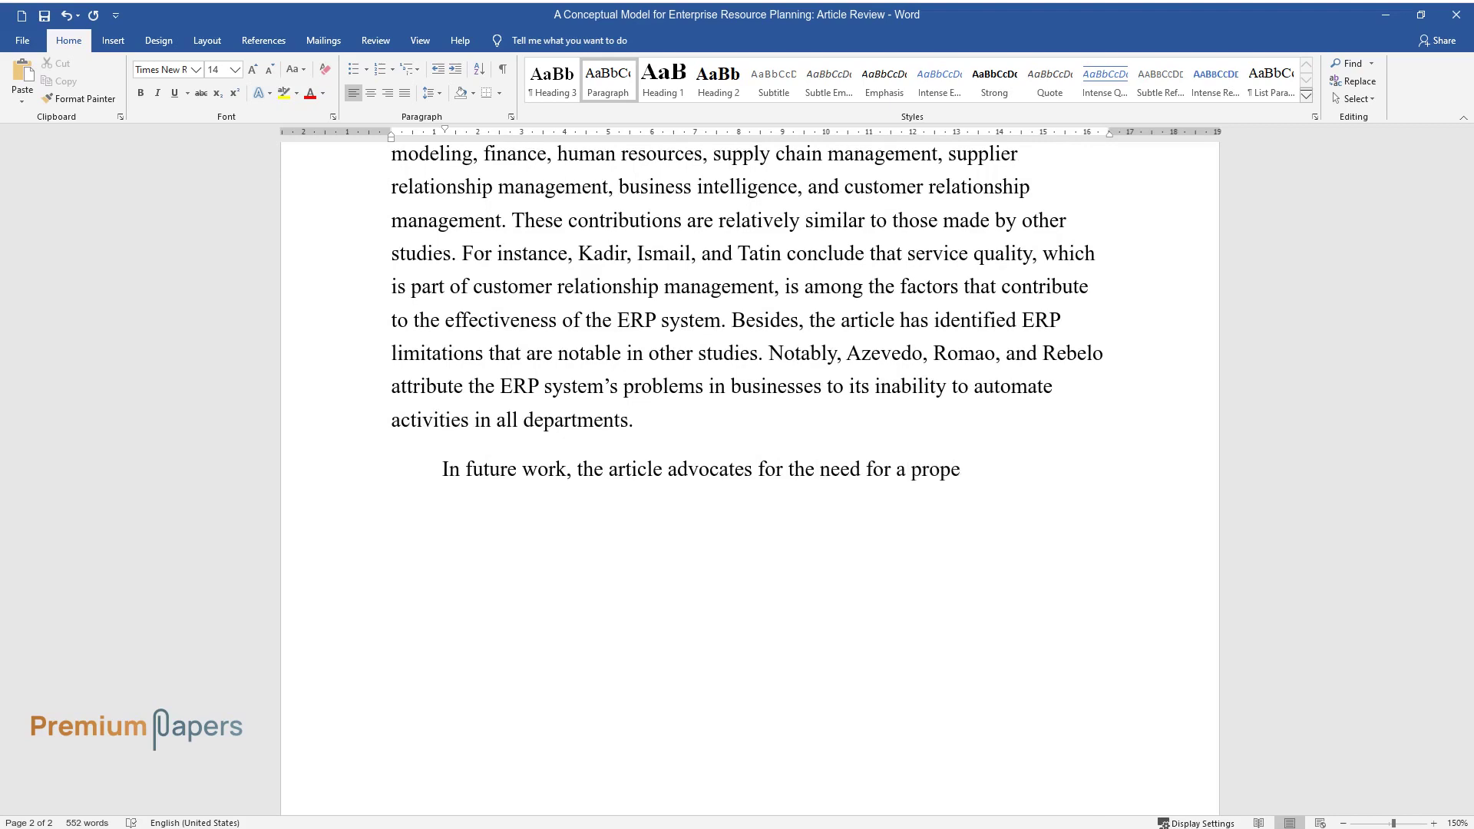
pyautogui.write('r framework for implementing ER')
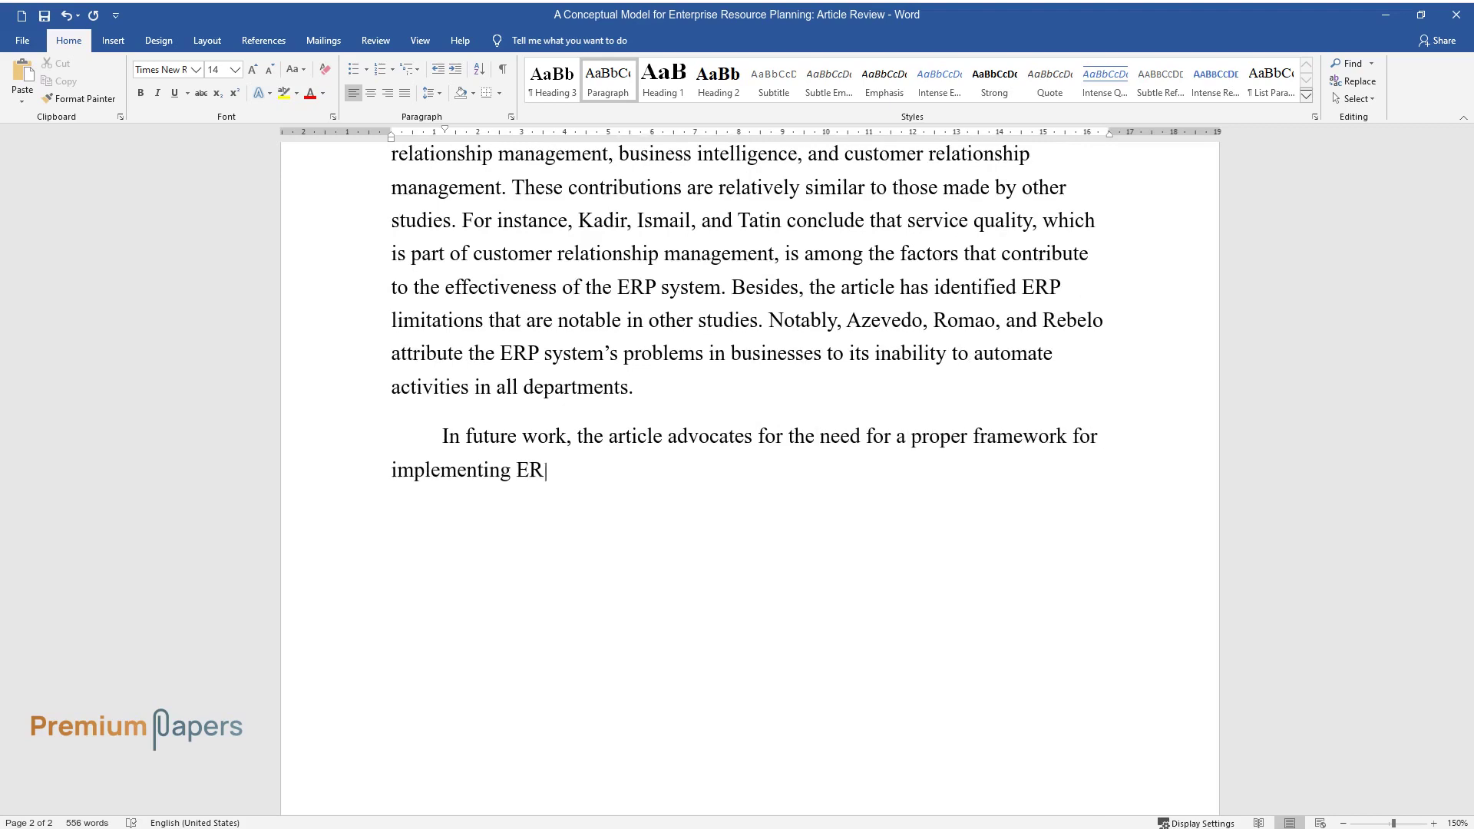
pyautogui.write('P systems. In this regard, futur')
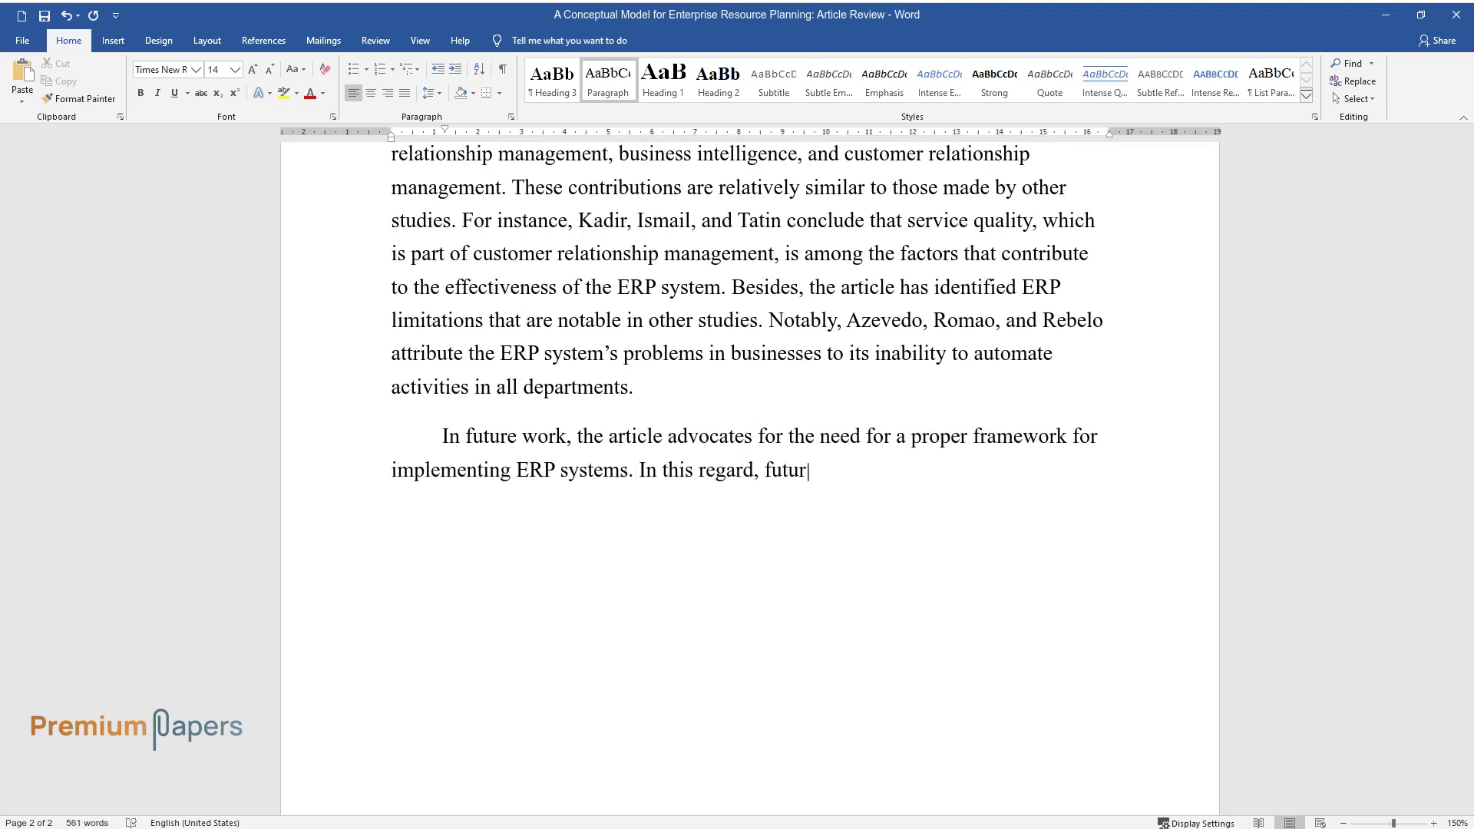
pyautogui.write('e research on ERP systems shoul')
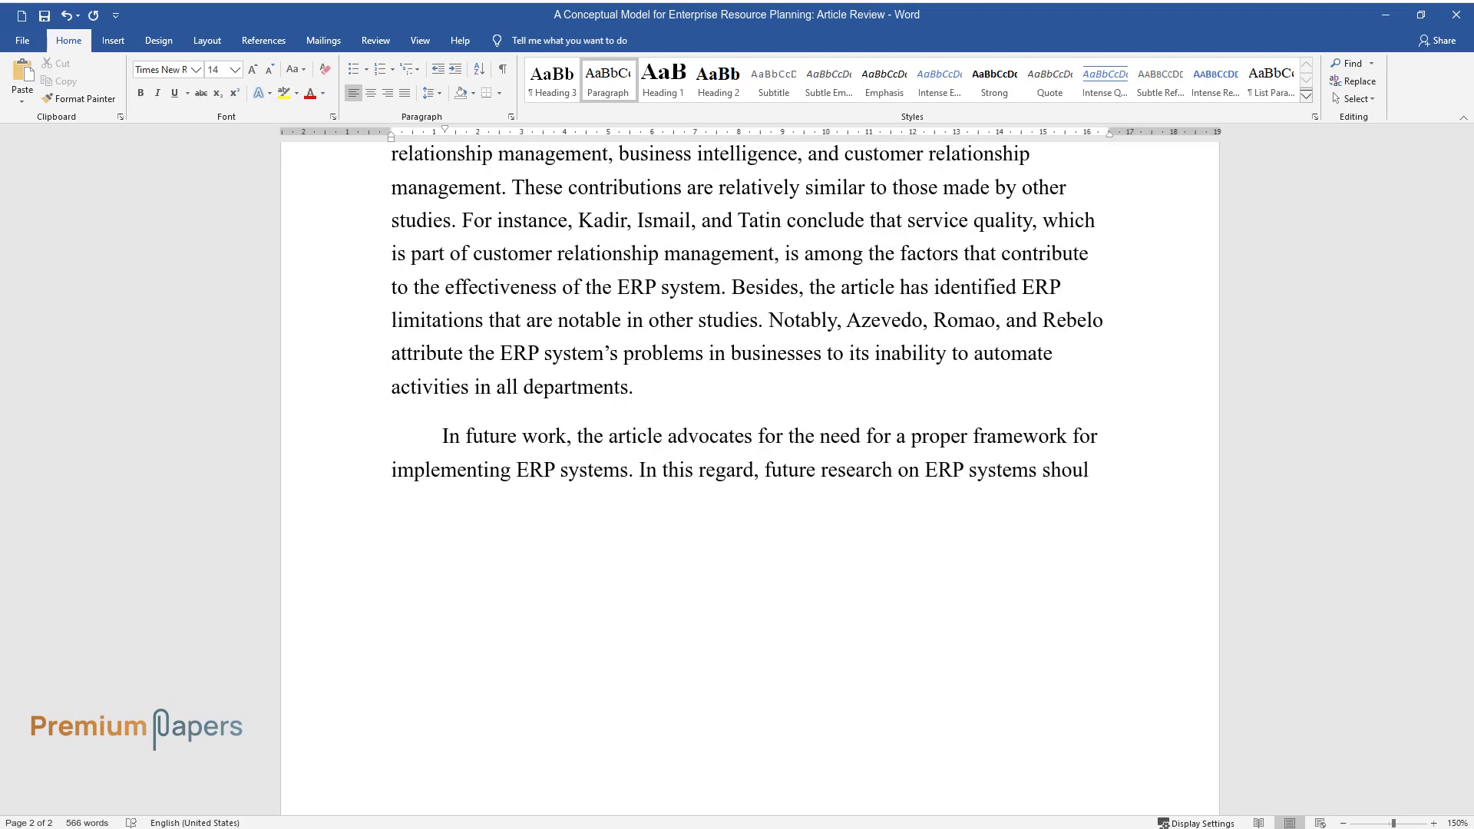
pyautogui.write('d focus on their execution. In p')
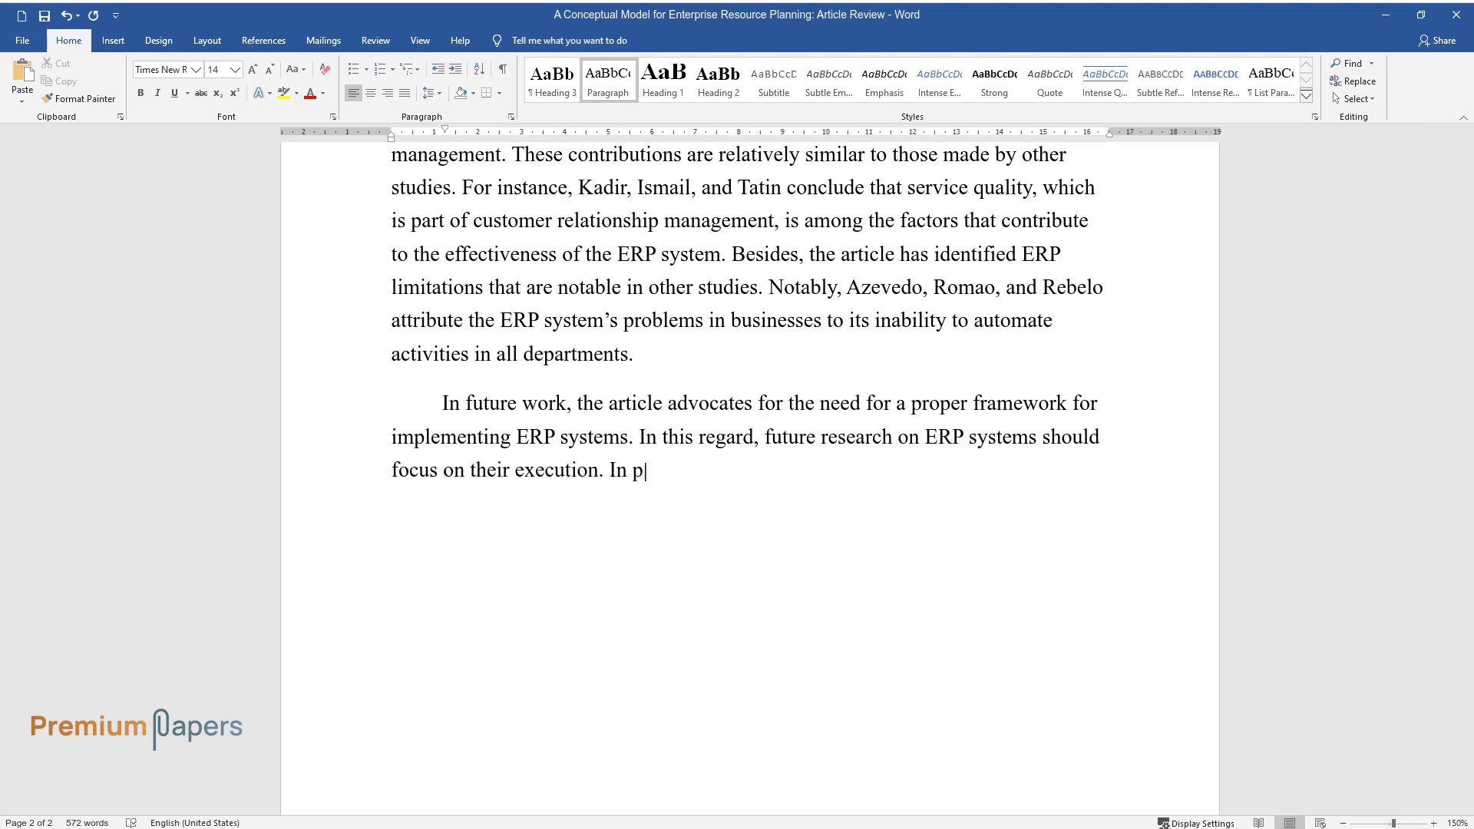
pyautogui.write('articular, future studies shoul')
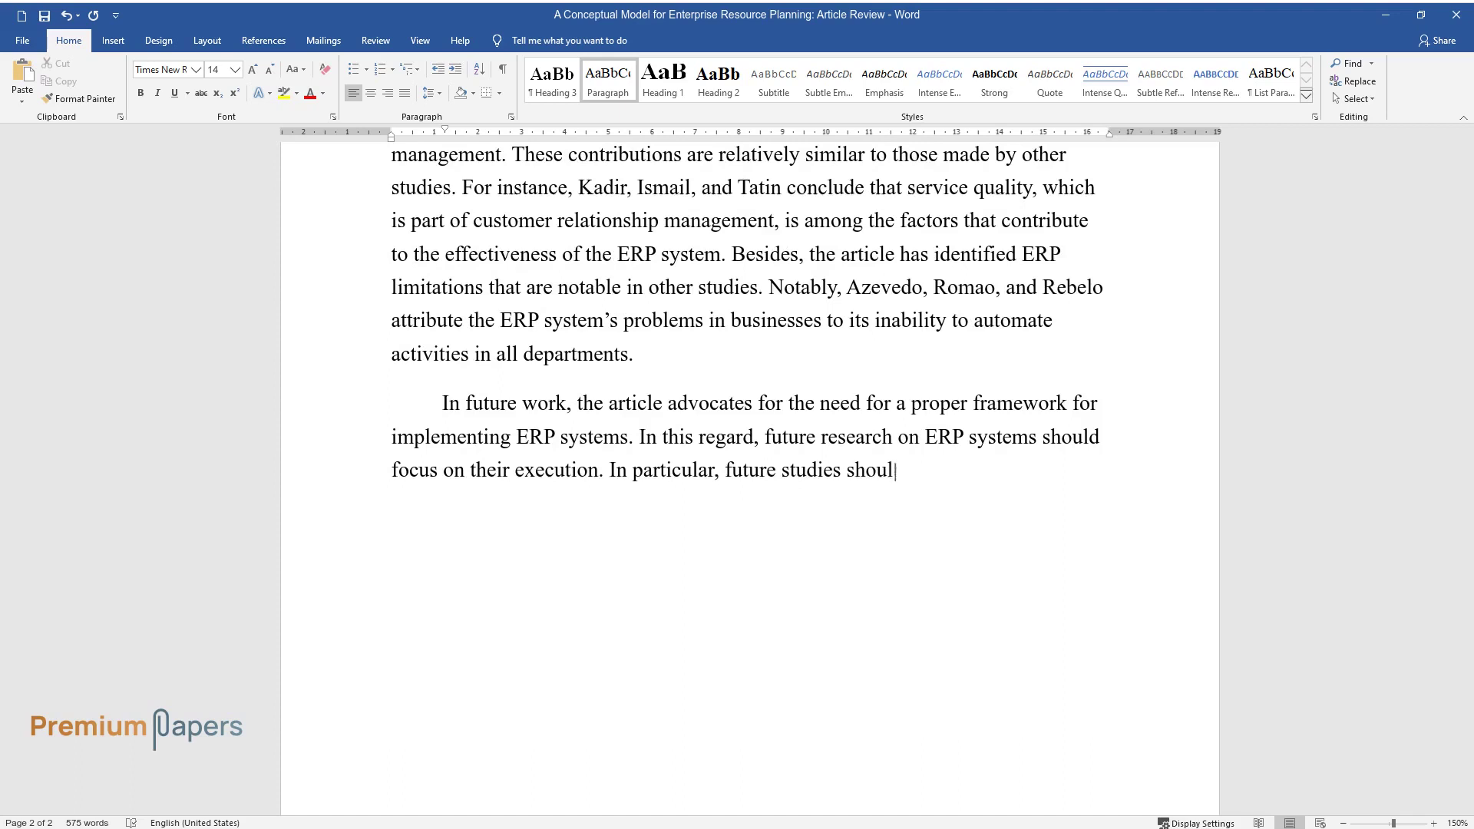
pyautogui.write('d be based on the management of the pro')
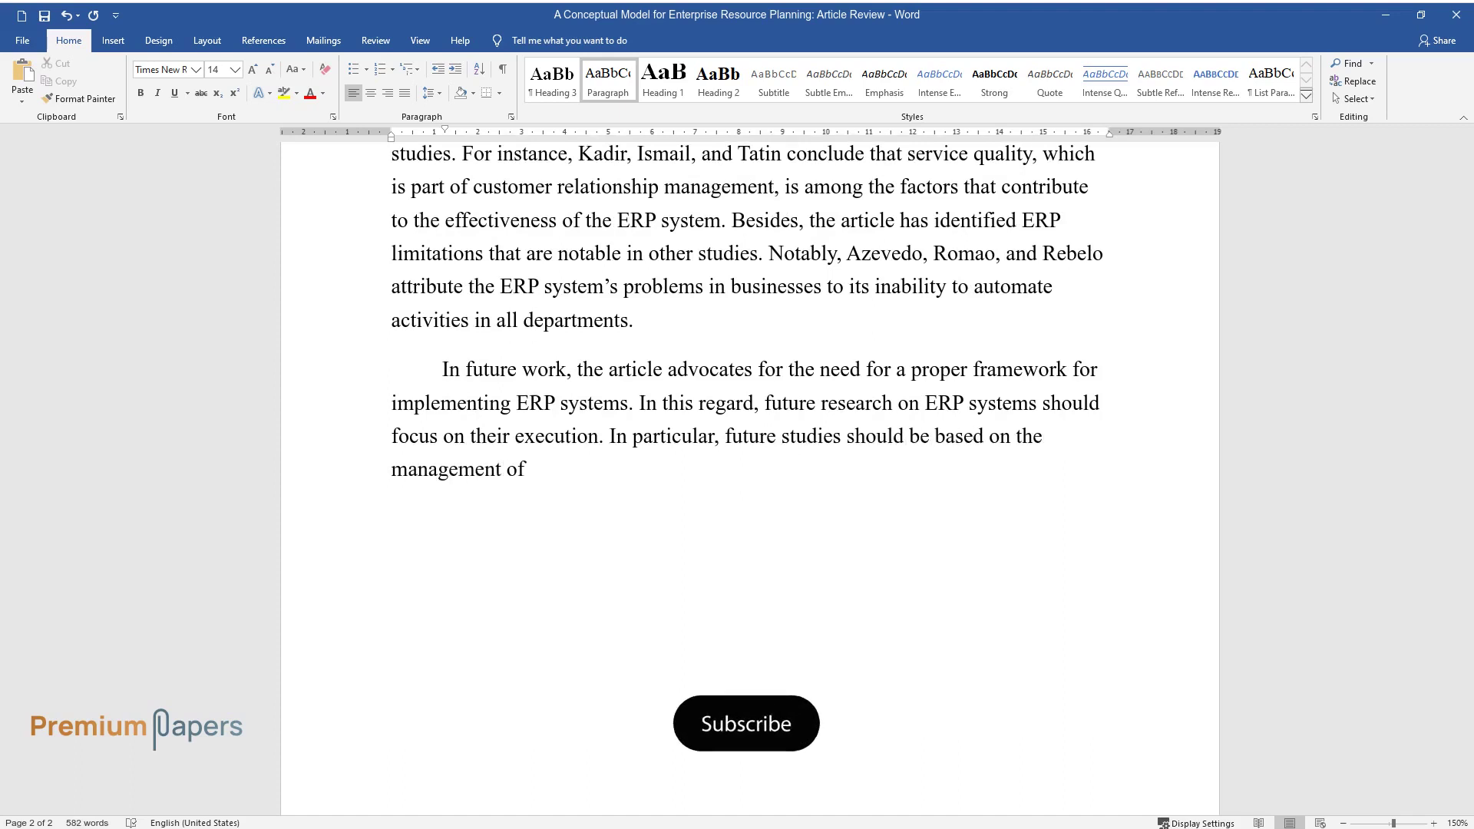
pyautogui.write('gram and portfolio. In ')
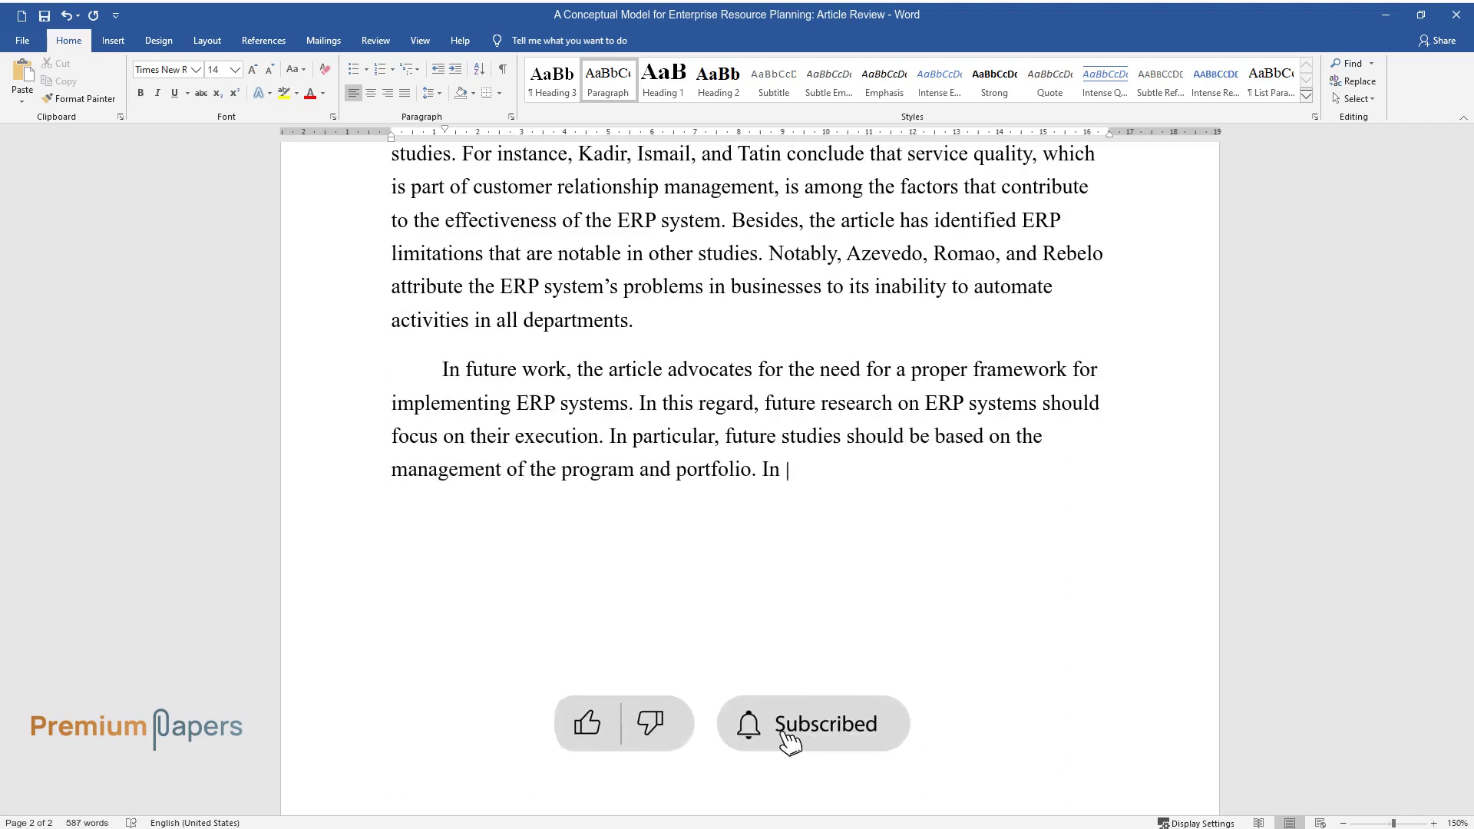
pyautogui.write('short, future research should al')
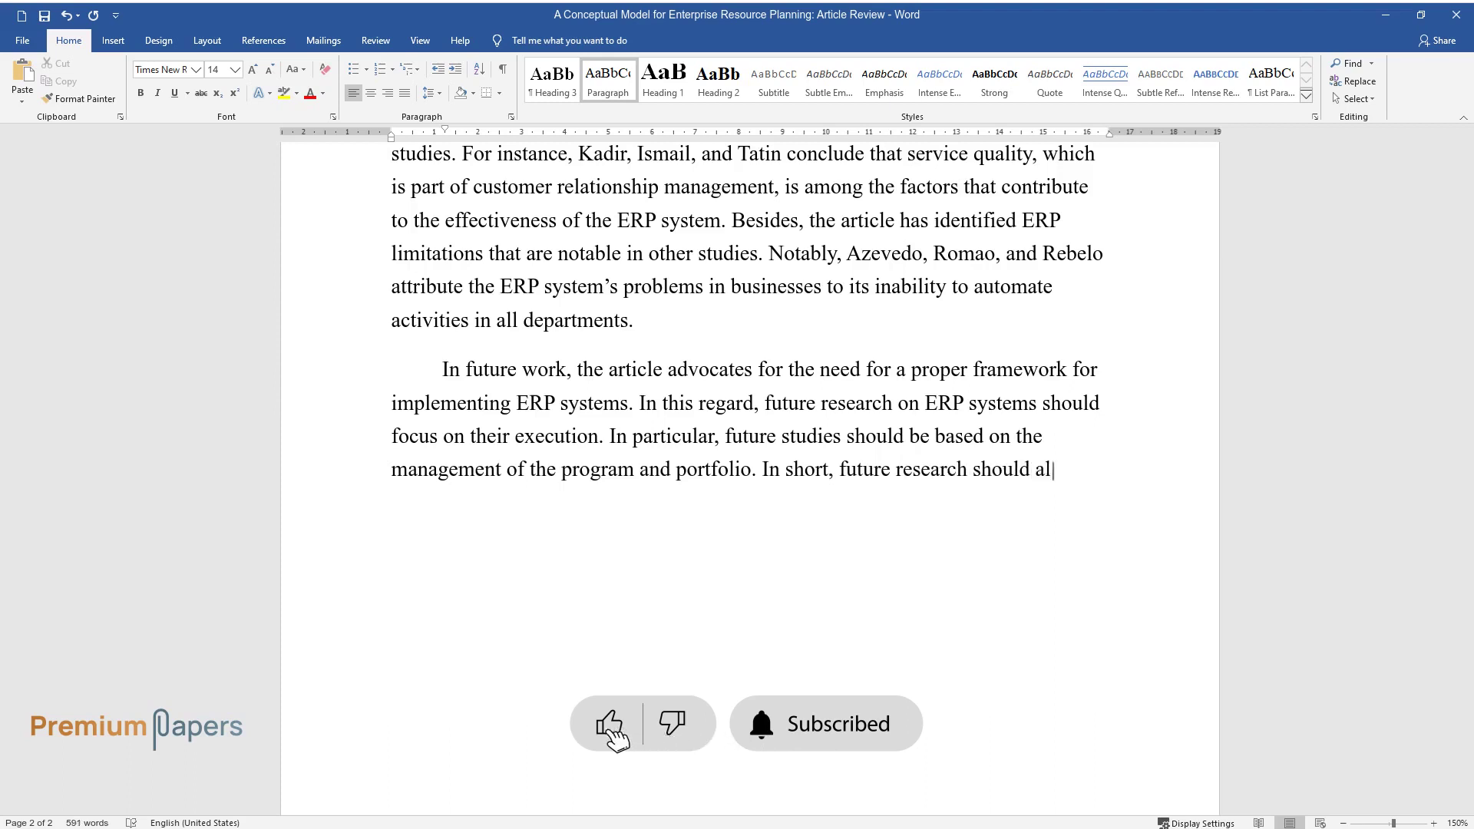
pyautogui.write('ign the ERP projects with the s')
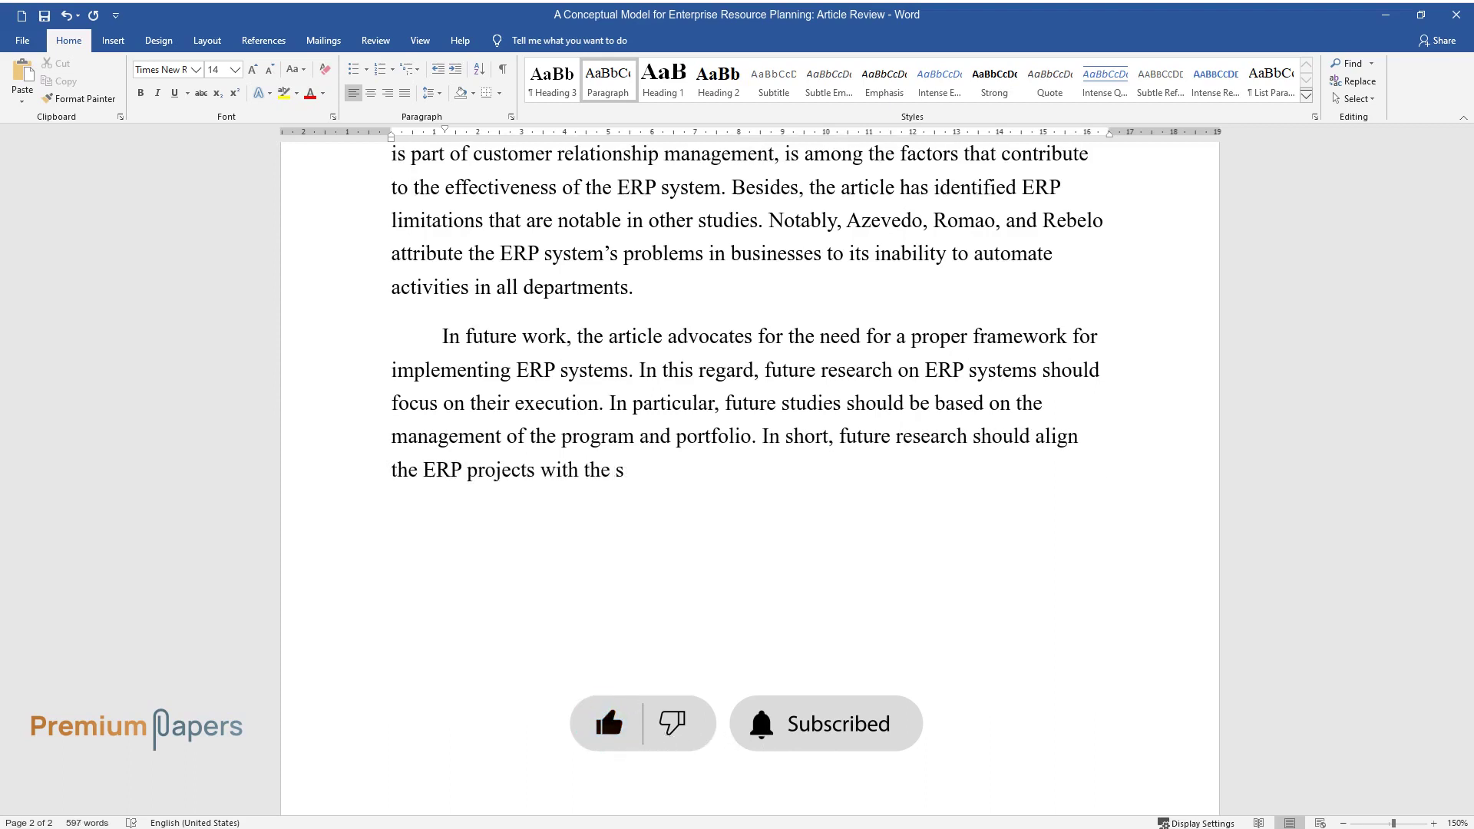
pyautogui.write('trategies used by enterprises.')
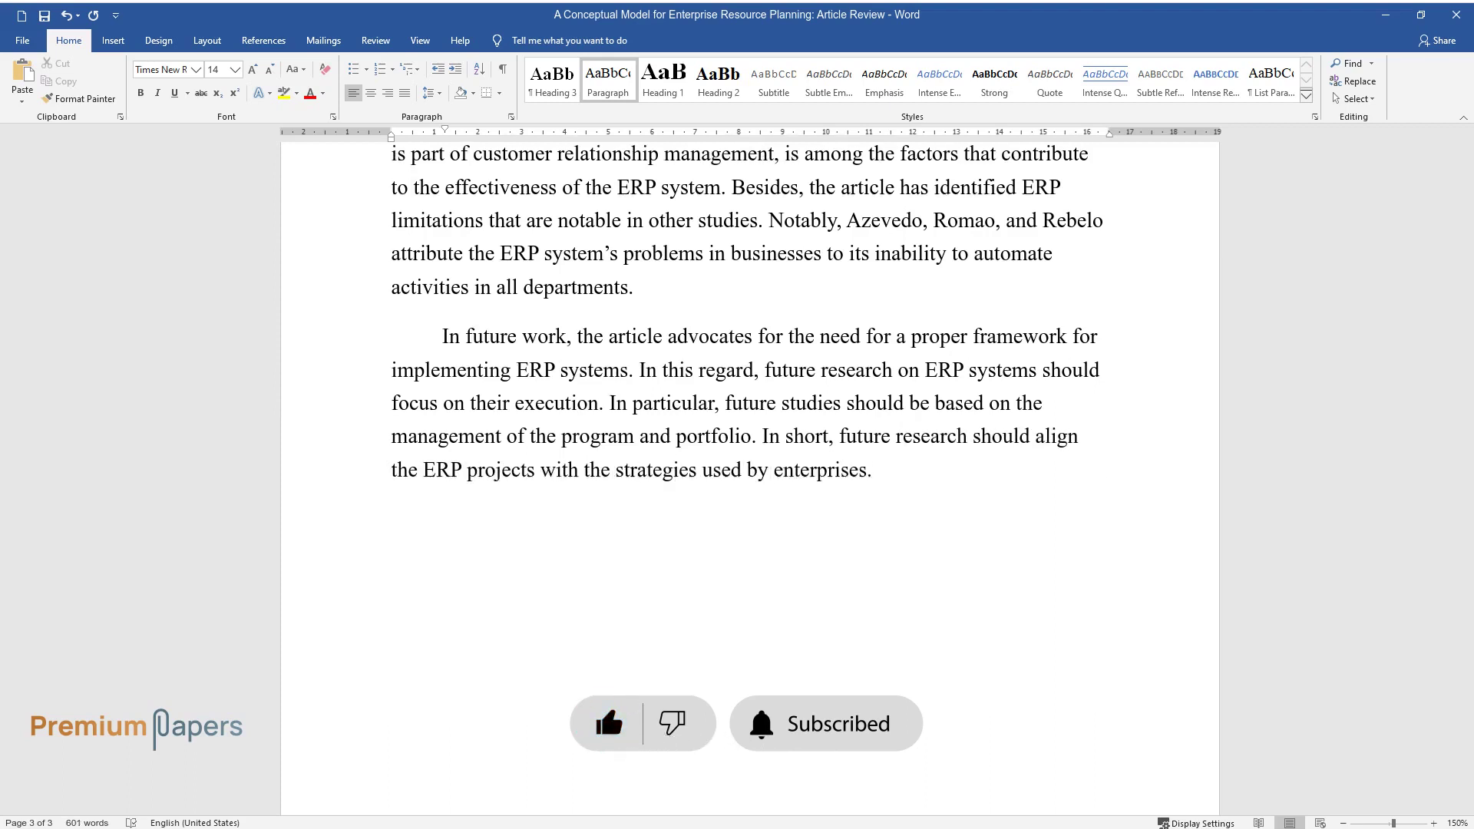